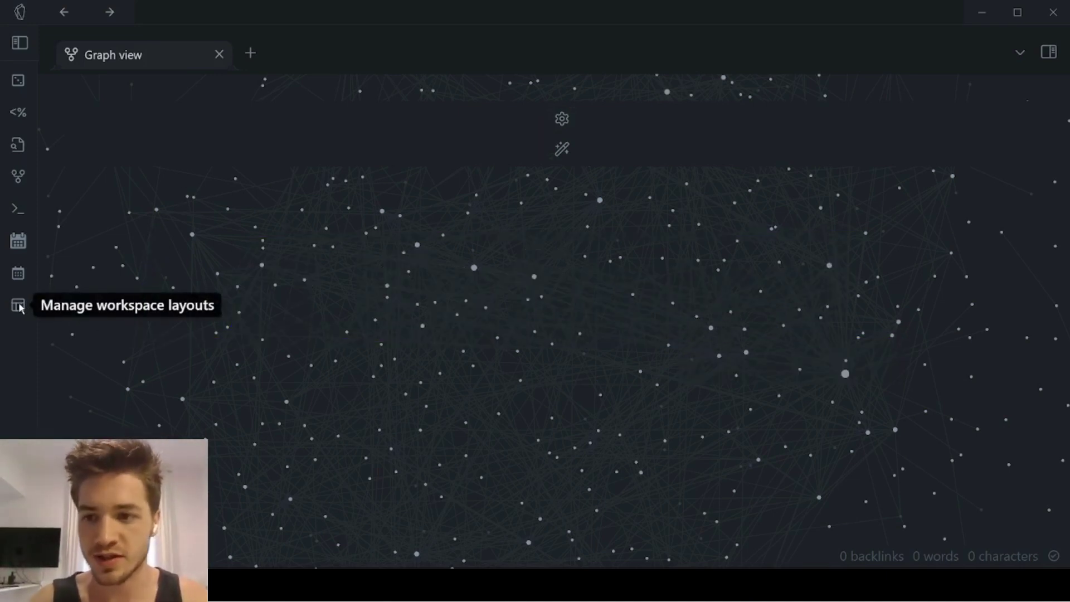
# Check in the core plugin settings that the Workspaces plugin is enabled
pyautogui.click(18, 551)
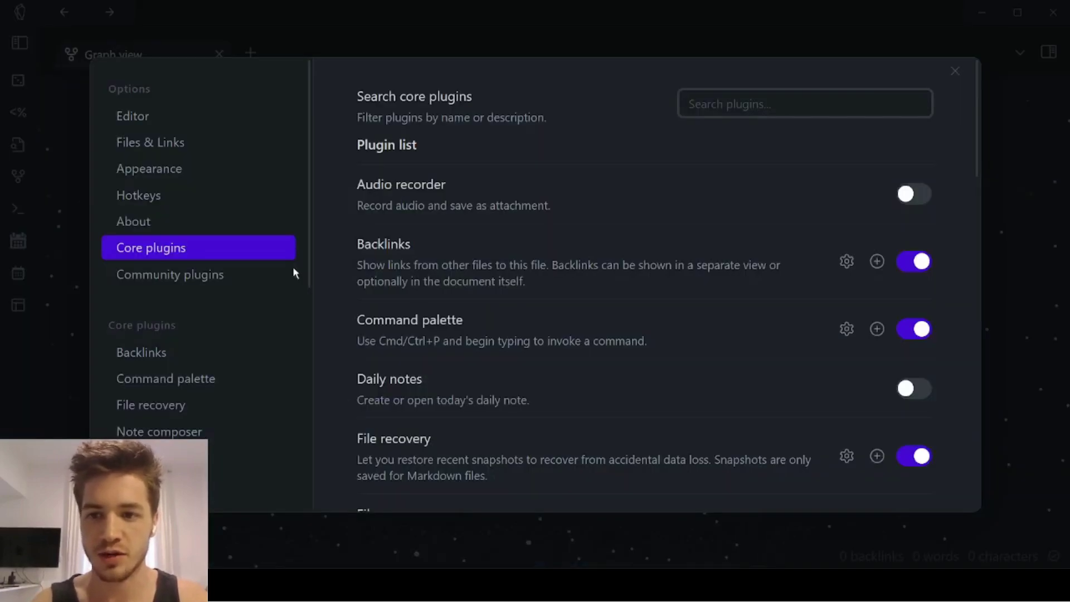
pyautogui.scroll(-5, 545, 246)
pyautogui.scroll(-12, 545, 246)
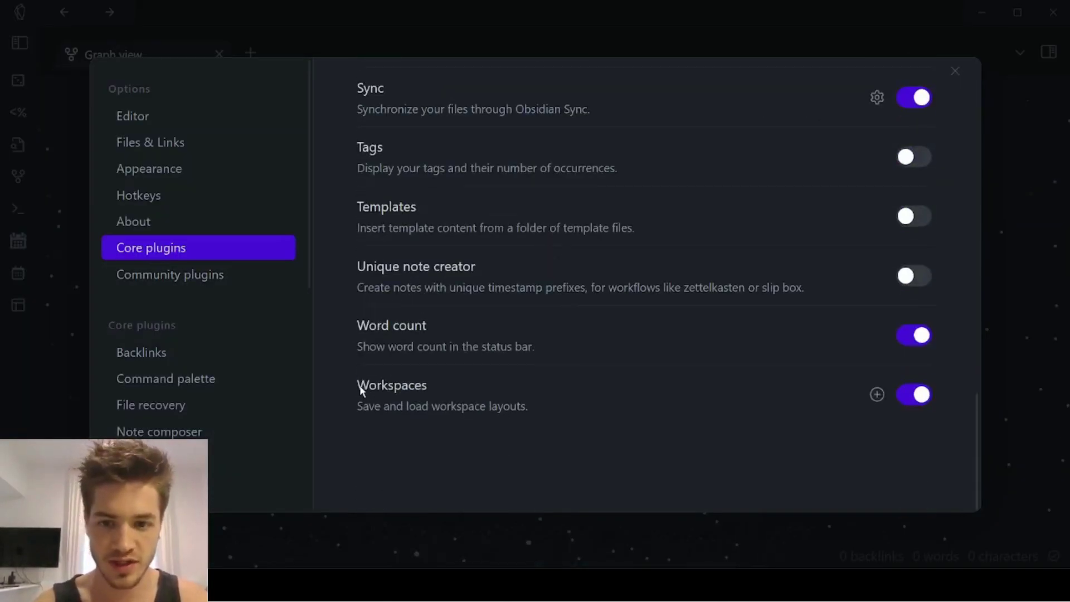
pyautogui.click(956, 71)
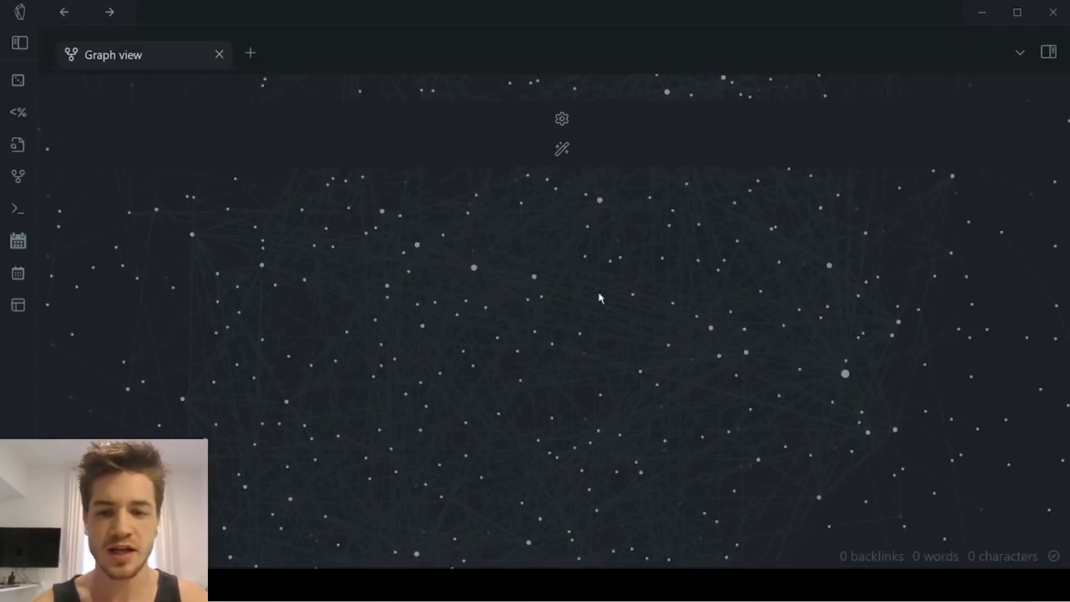
# Load the saved workspace layout "Obsidian Video"
pyautogui.click(18, 306)
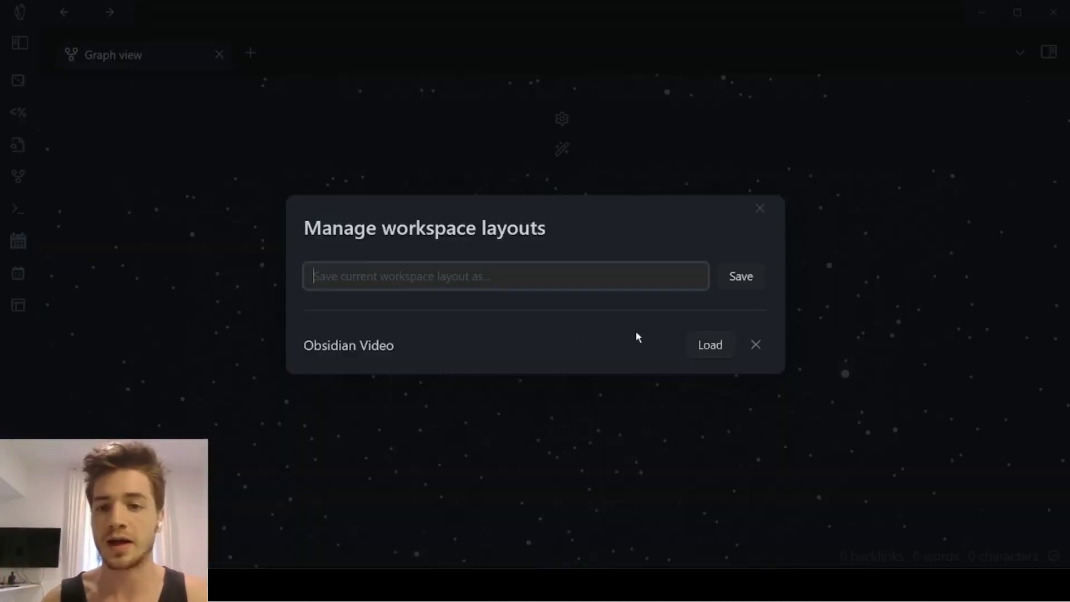
pyautogui.click(706, 344)
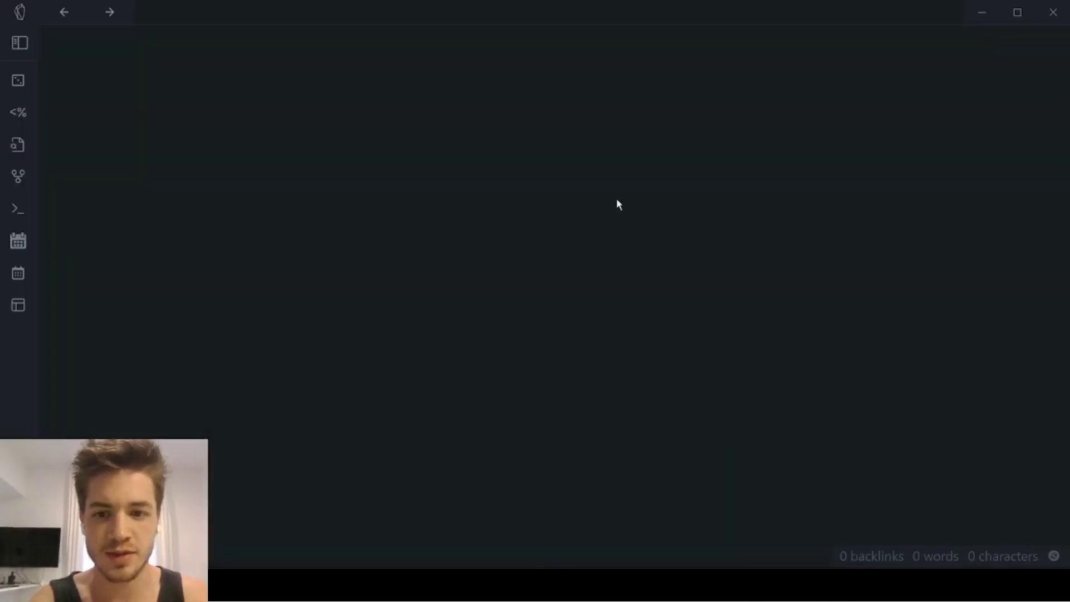
# Look through the loaded layout's stacked Concepts Library and Obsidian tricks notes, moving back and forth between them
pyautogui.hscroll(5, 696, 266)
pyautogui.hscroll(-5, 697, 264)
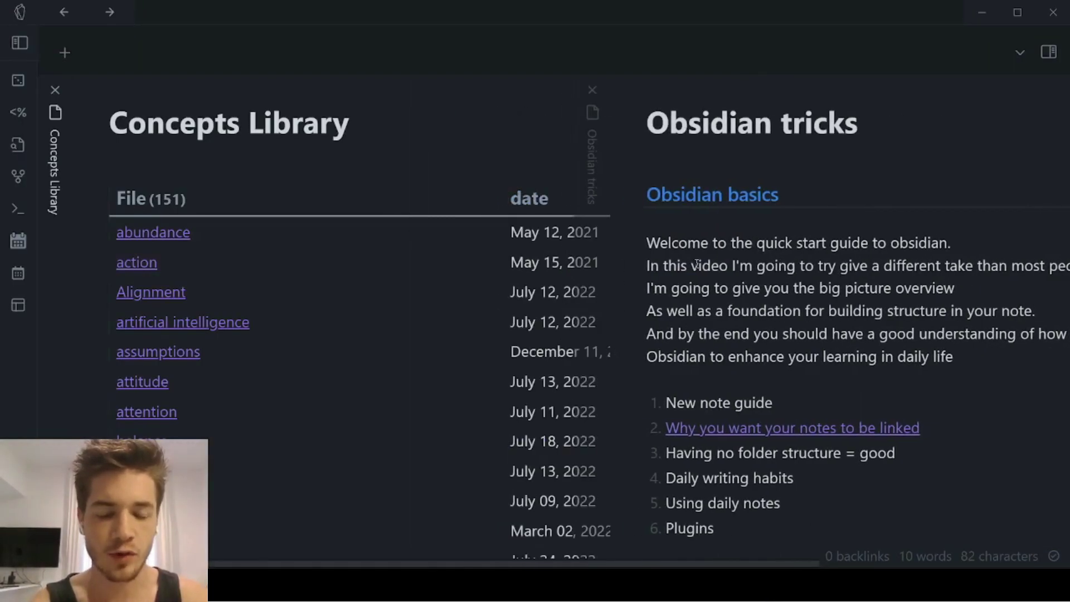
pyautogui.scroll(-5, 286, 328)
pyautogui.scroll(5, 286, 329)
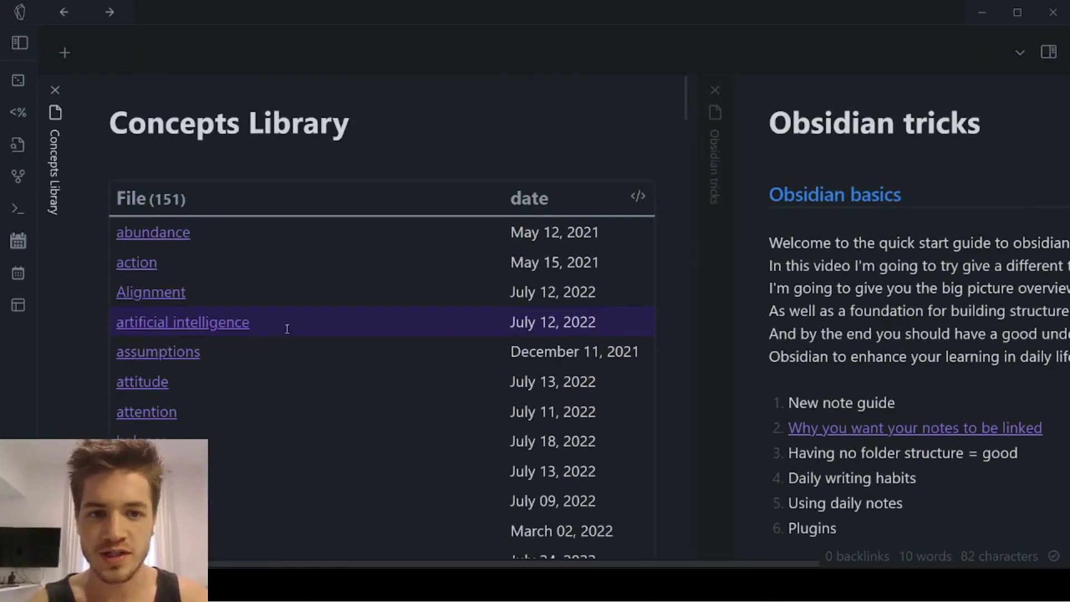
pyautogui.hscroll(3, 563, 291)
pyautogui.hscroll(3, 736, 258)
pyautogui.hscroll(-5, 649, 227)
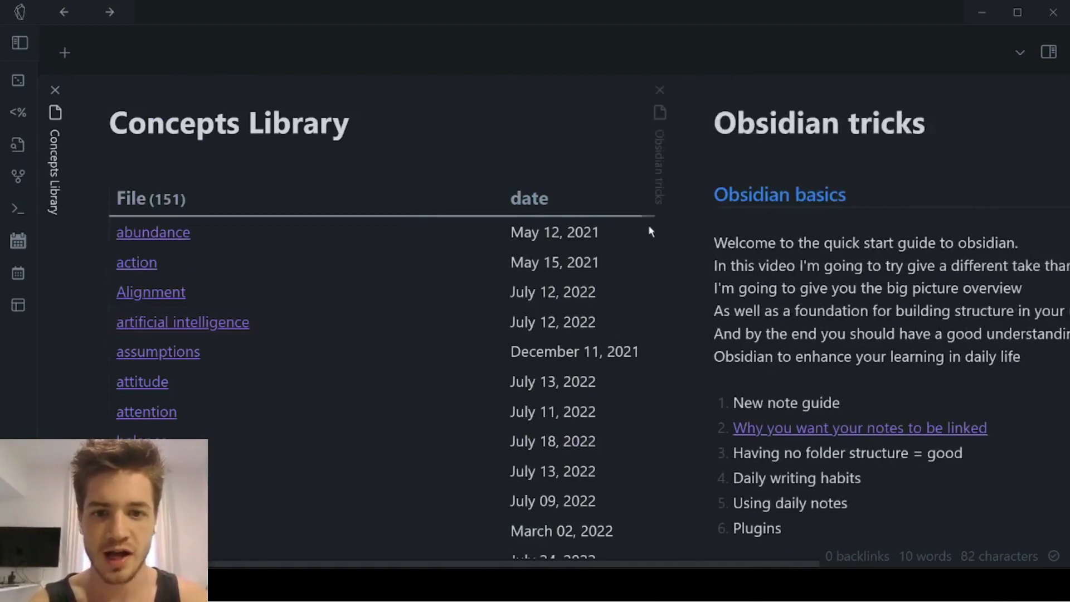
pyautogui.hscroll(5, 649, 228)
pyautogui.hscroll(-5, 574, 237)
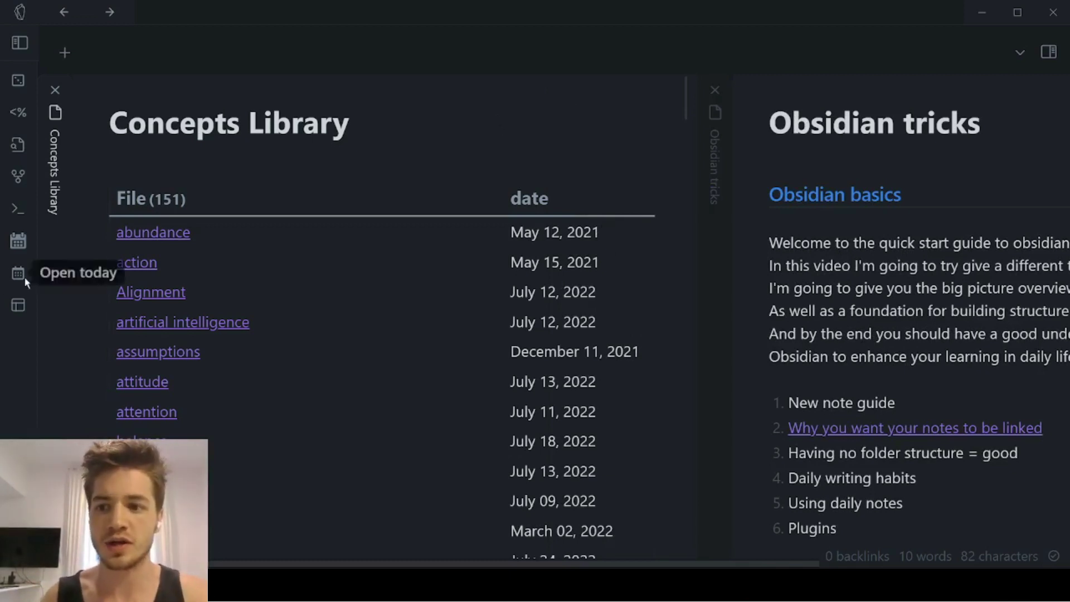
pyautogui.click(18, 305)
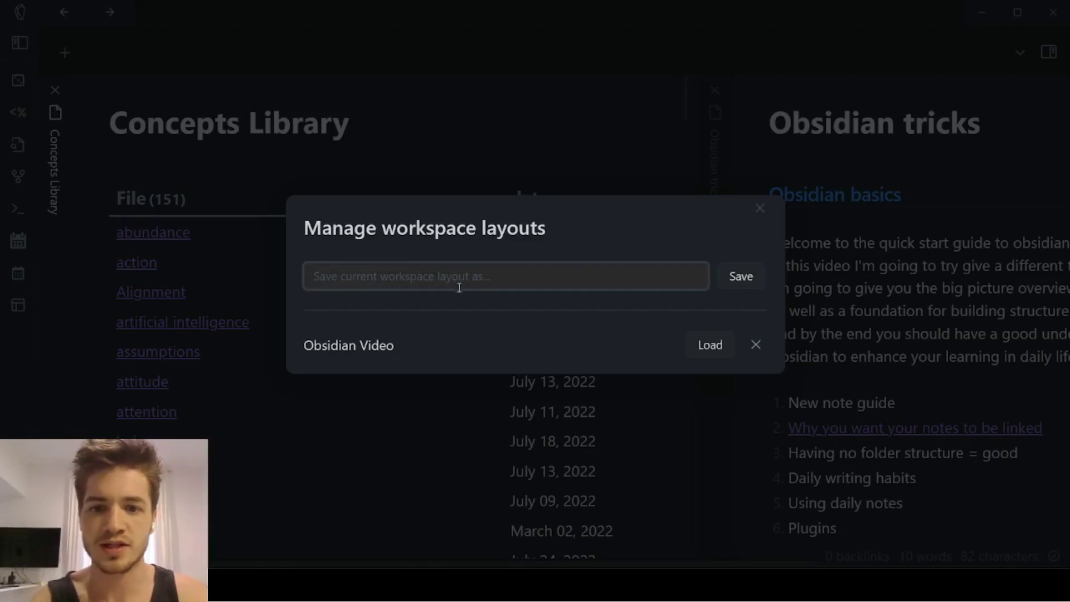
pyautogui.write('Name')
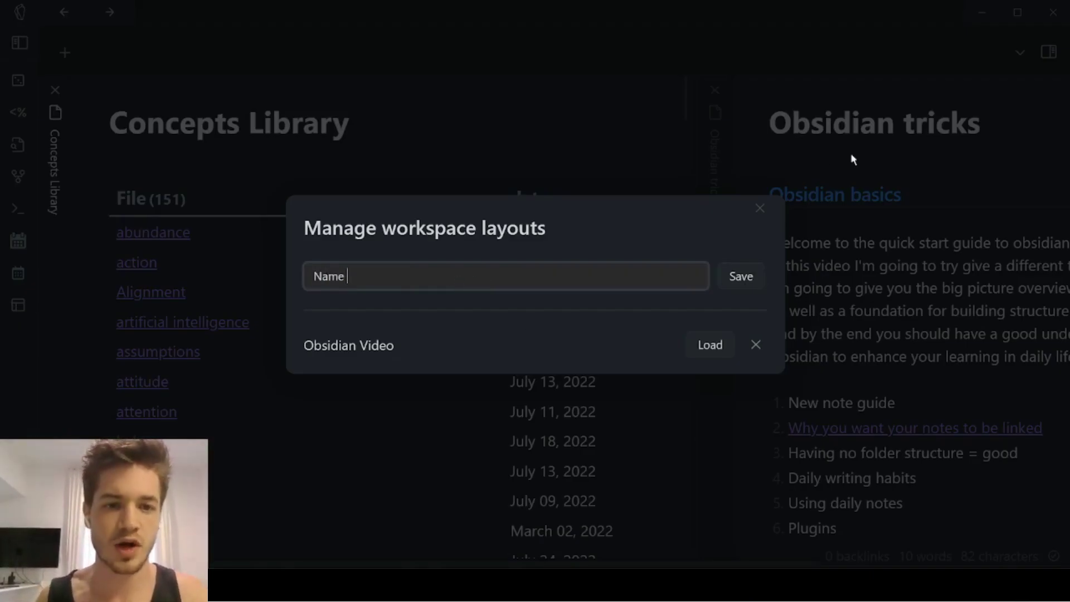
pyautogui.click(759, 215)
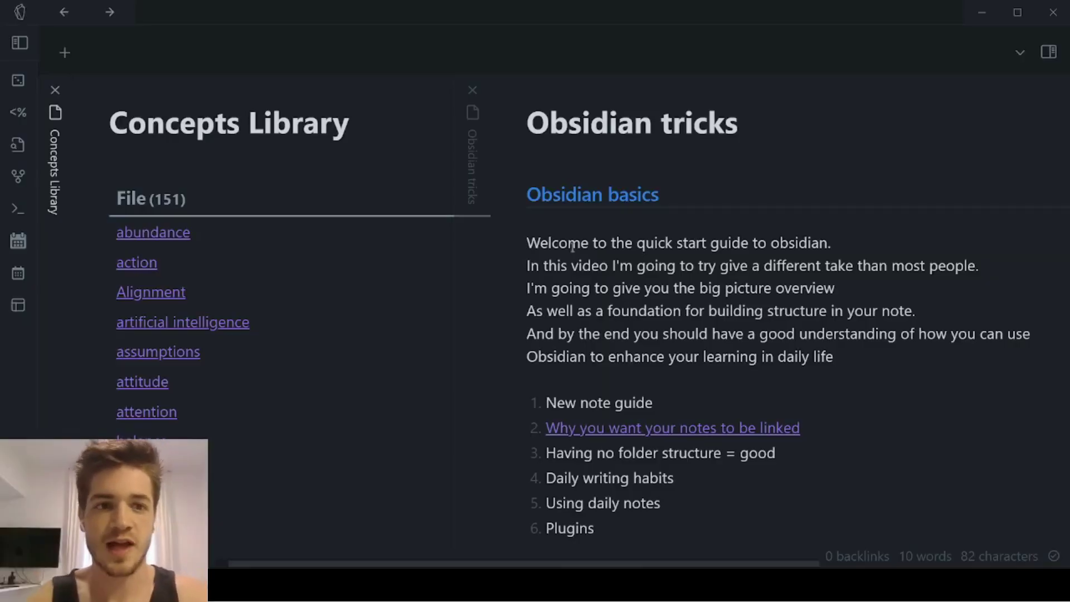
# Unstack the tabs and switch back and forth between the Concepts Library and Obsidian tricks notes, ending on Obsidian tricks
pyautogui.hscroll(-1, 573, 200)
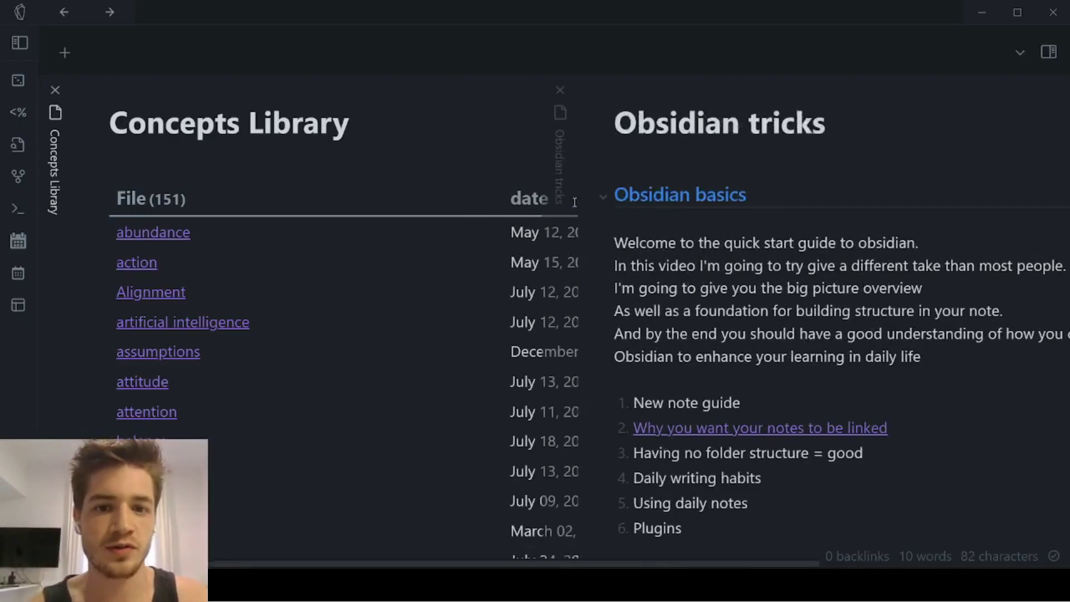
pyautogui.hscroll(2, 574, 202)
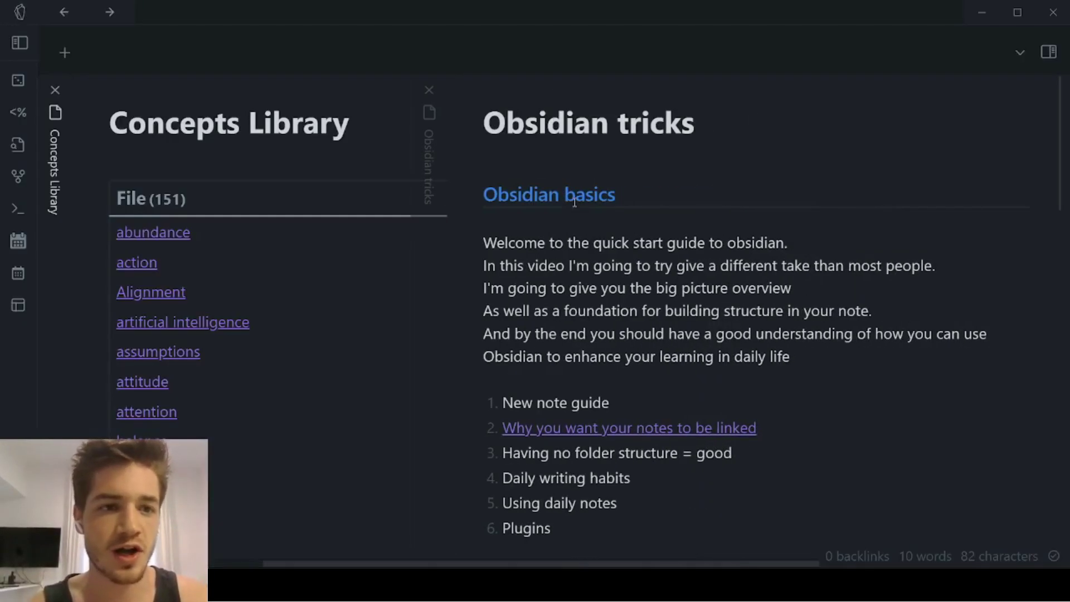
pyautogui.click(1022, 54)
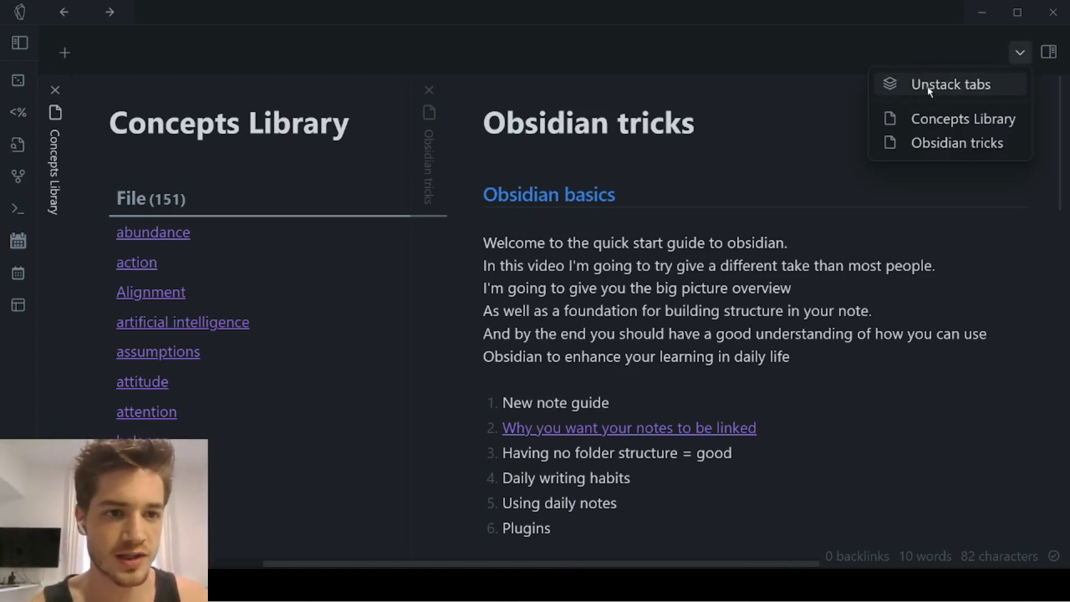
pyautogui.click(927, 85)
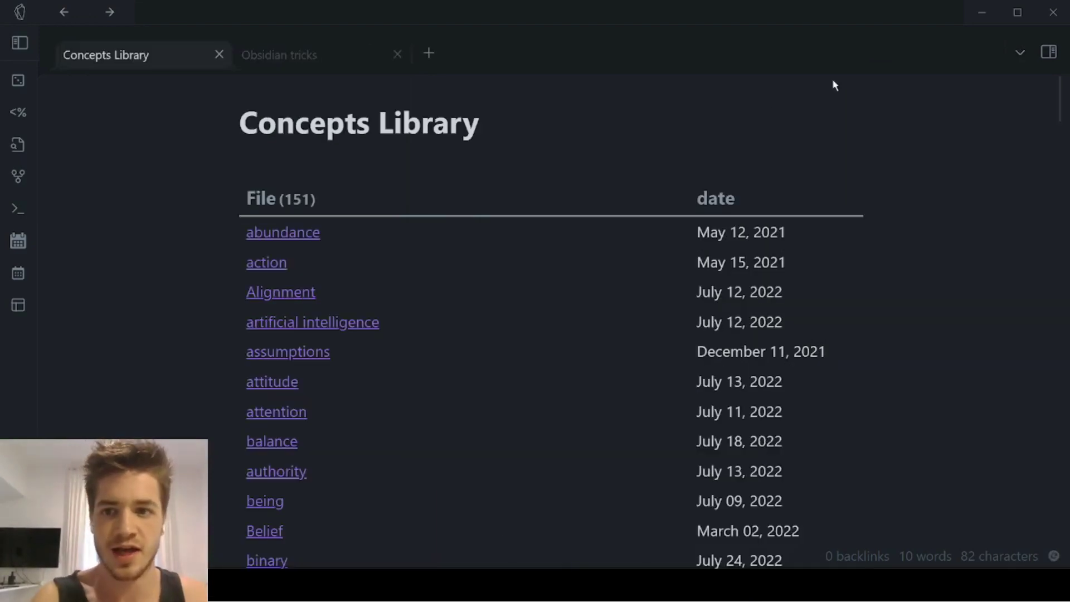
pyautogui.click(305, 53)
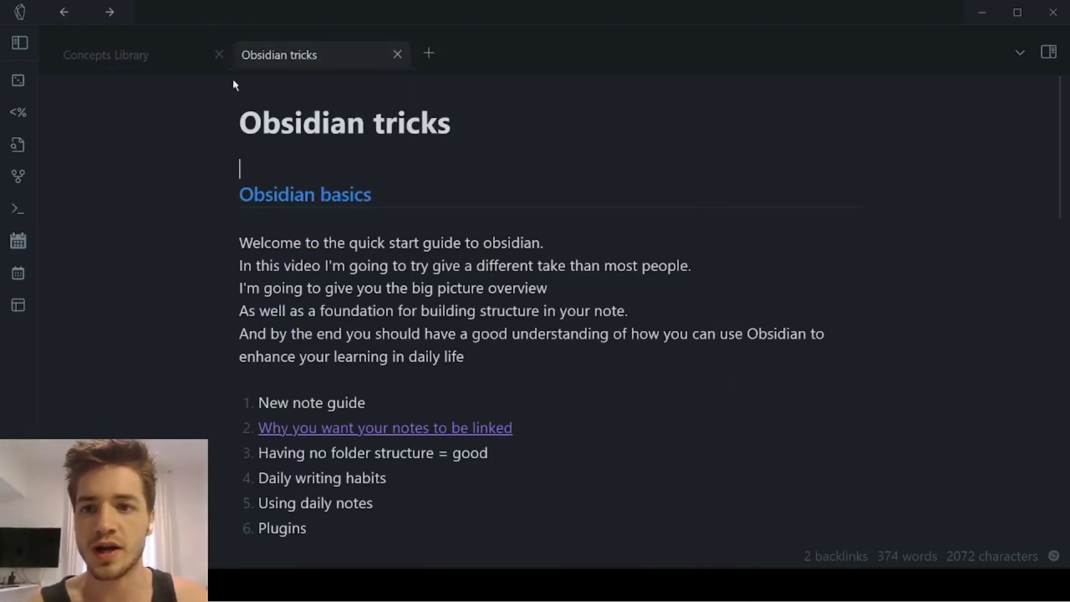
pyautogui.click(135, 54)
pyautogui.click(302, 63)
pyautogui.click(181, 51)
pyautogui.click(283, 55)
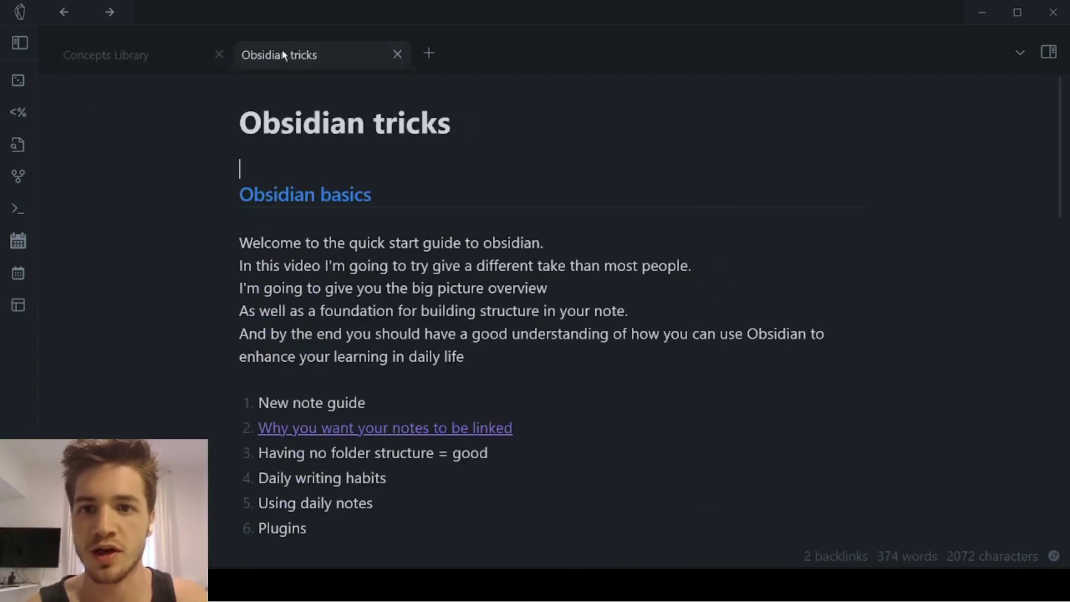
# Stack the tabs and open the linked note "Why you want your notes to be linked" from the Obsidian tricks note
pyautogui.click(1022, 55)
pyautogui.click(956, 82)
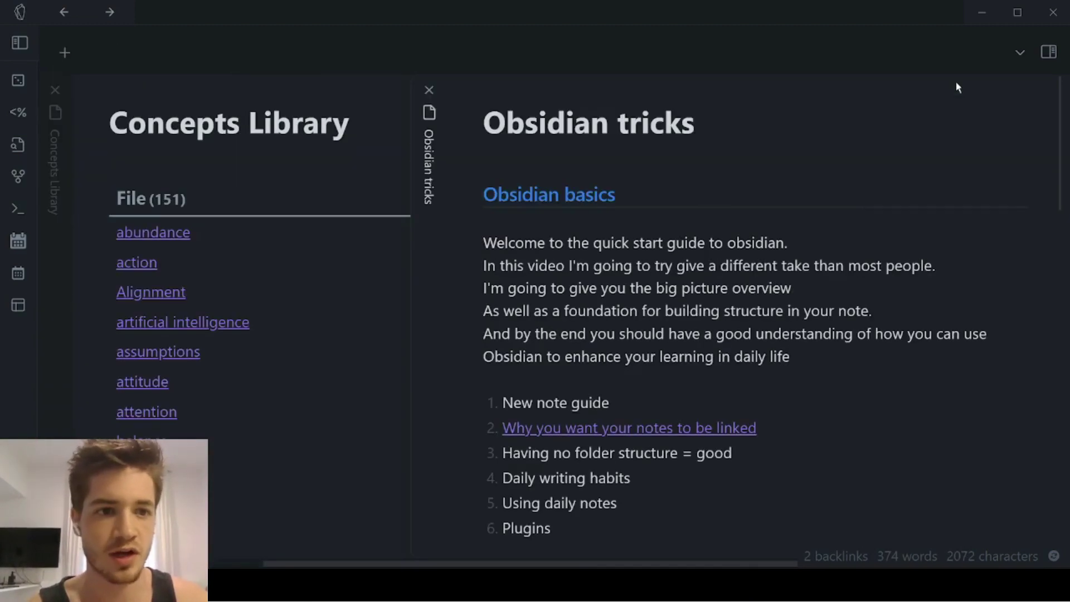
pyautogui.hscroll(-5, 584, 162)
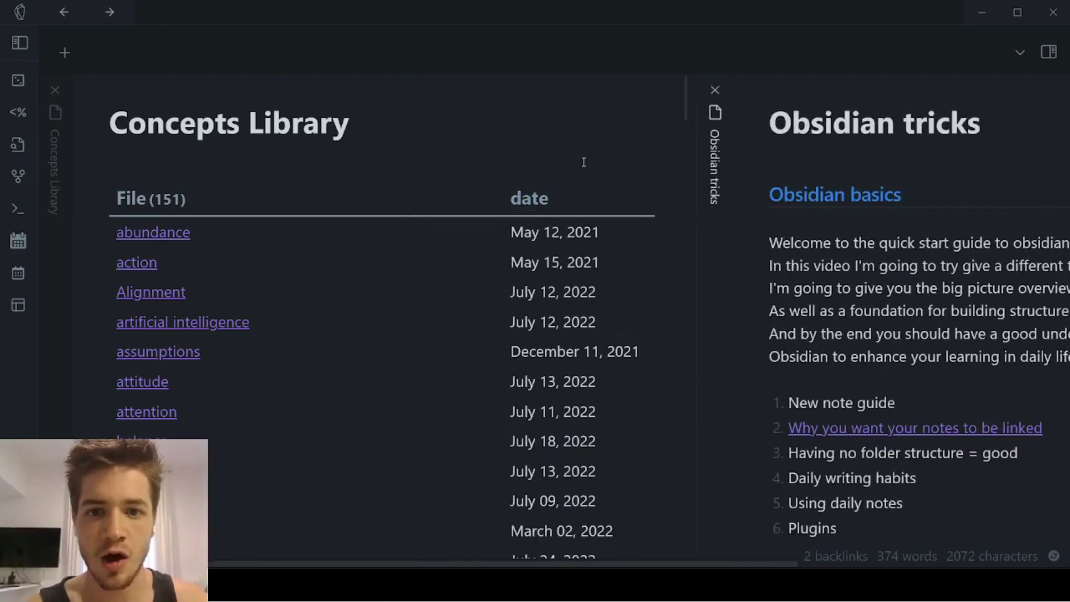
pyautogui.hscroll(5, 584, 162)
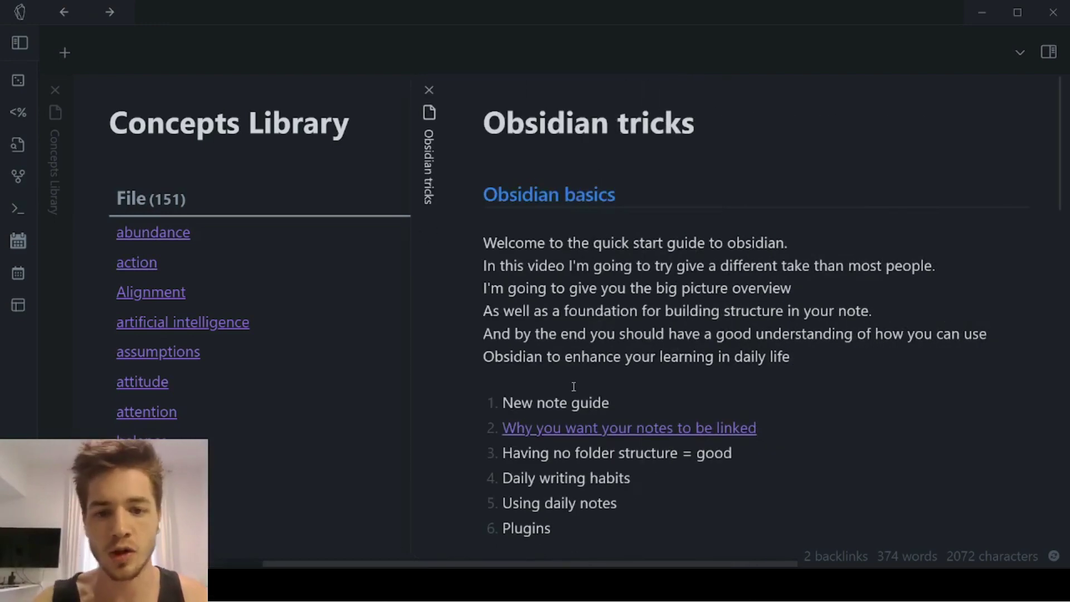
pyautogui.click(560, 433)
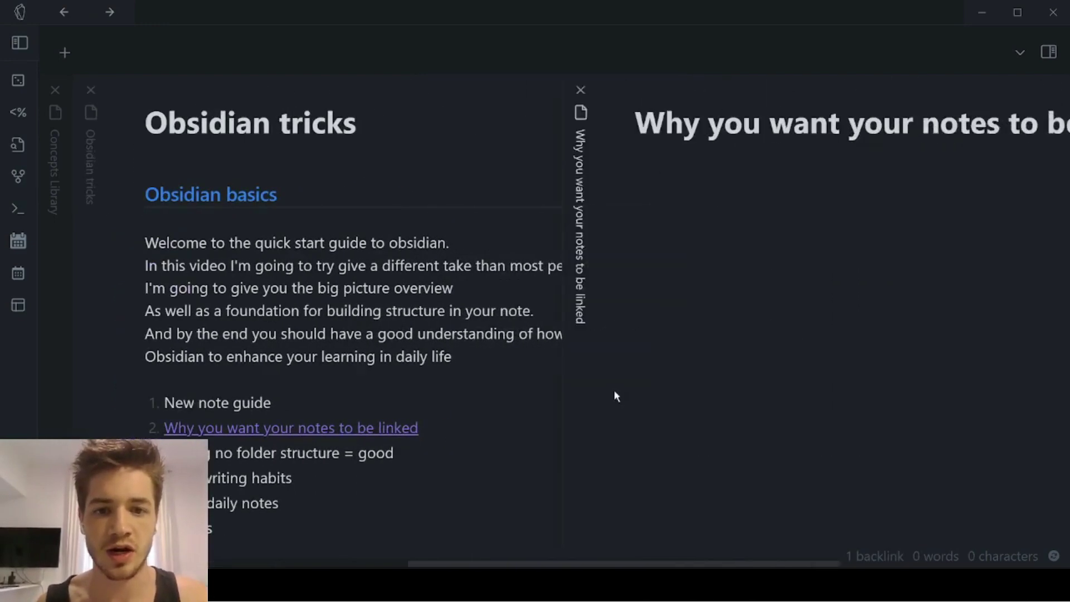
# Slide back and forth through the three stacked notes to examine how they overlap
pyautogui.hscroll(-5, 638, 388)
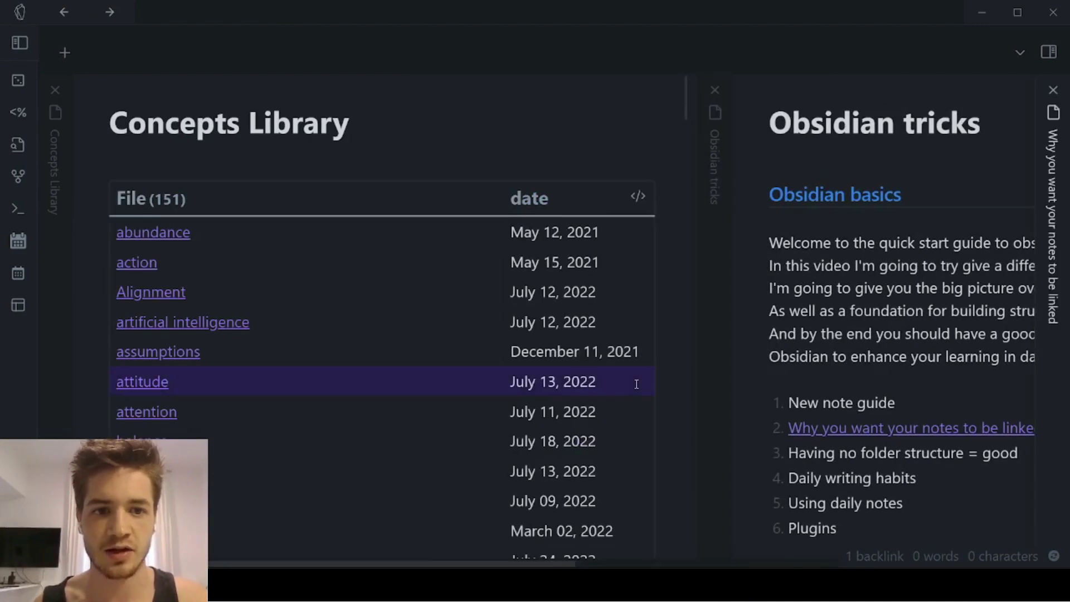
pyautogui.hscroll(5, 637, 384)
pyautogui.hscroll(-5, 488, 380)
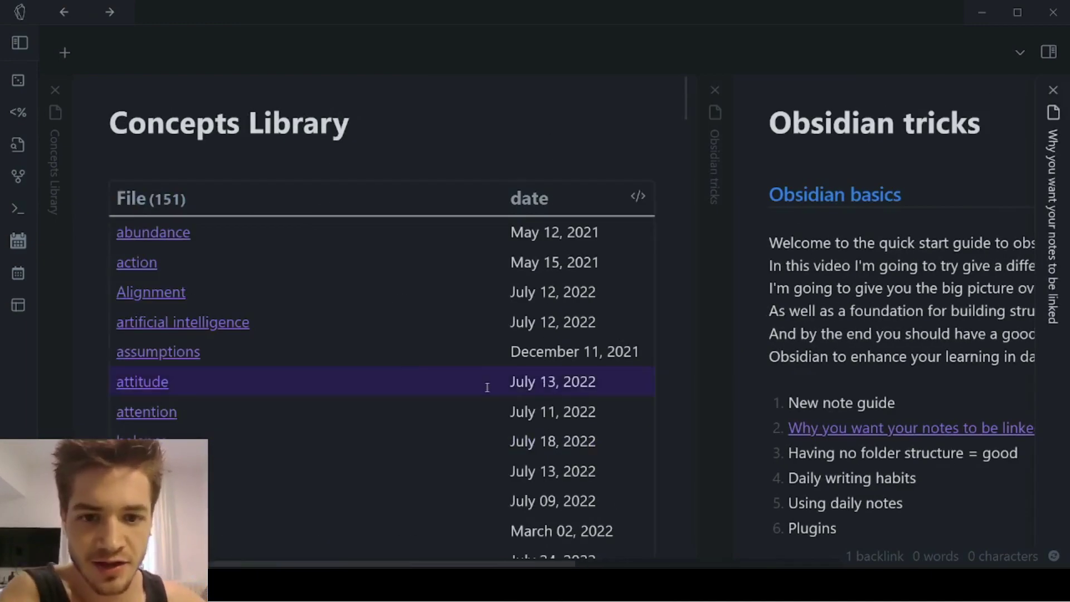
pyautogui.hscroll(3, 483, 387)
pyautogui.hscroll(2, 476, 384)
pyautogui.hscroll(-5, 481, 389)
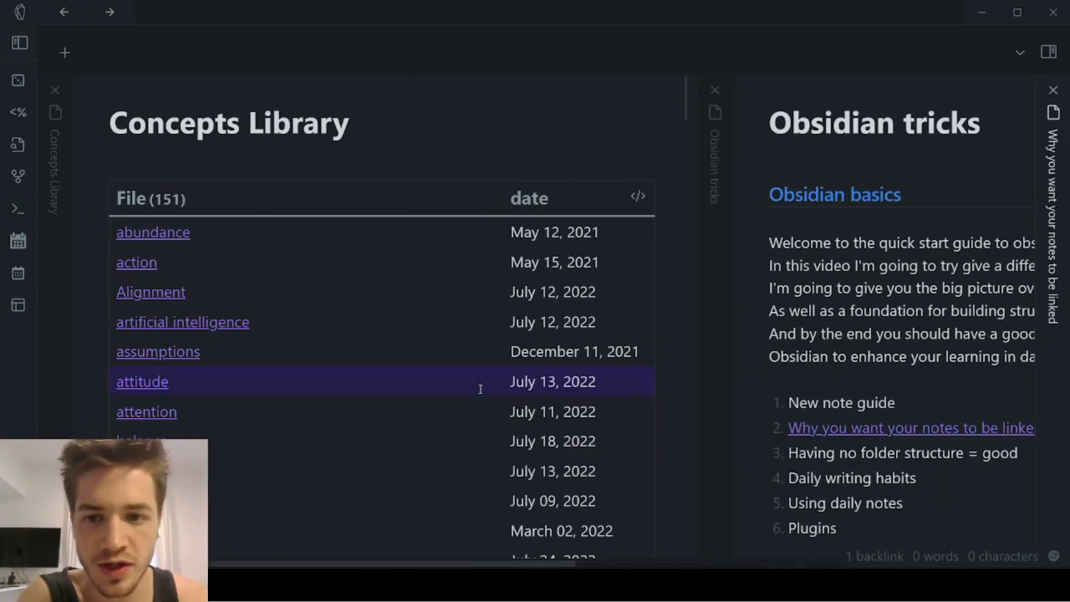
pyautogui.hscroll(4, 668, 383)
pyautogui.hscroll(-4, 669, 385)
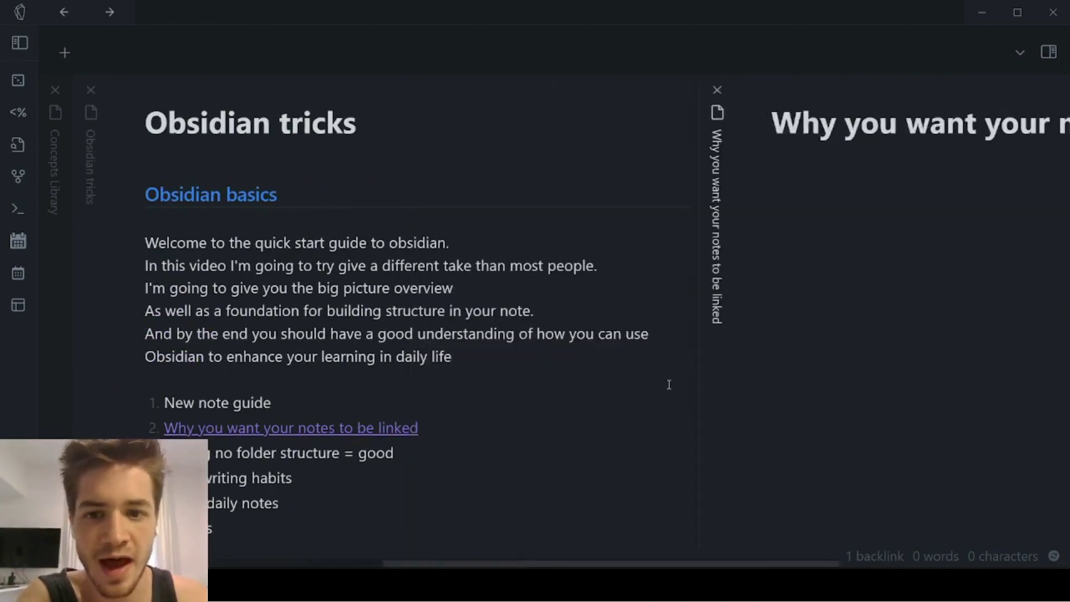
pyautogui.hscroll(4, 667, 383)
pyautogui.hscroll(-4, 669, 385)
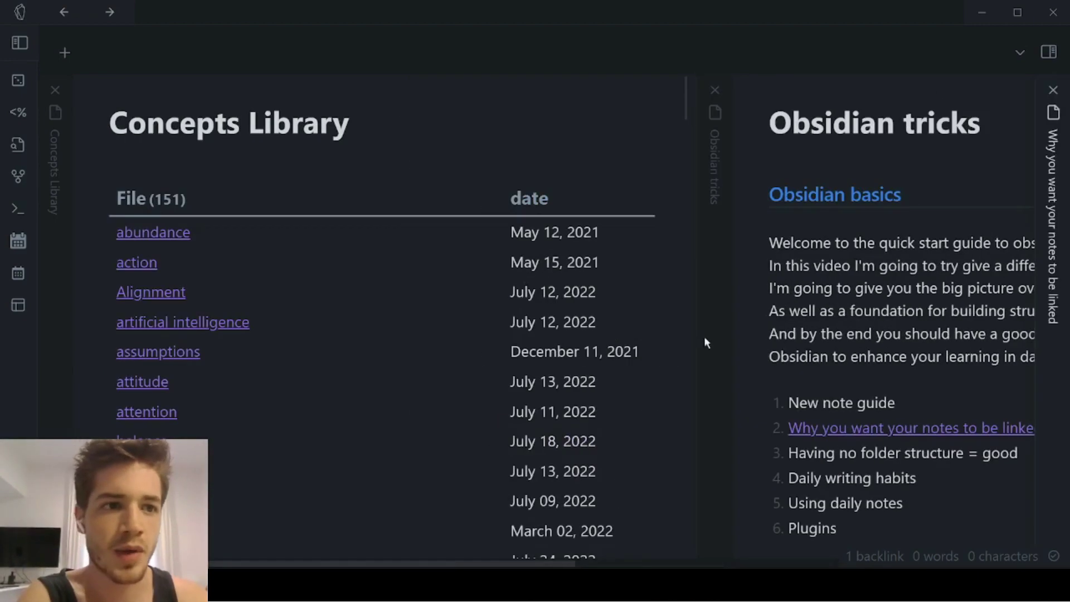
# Unstack the three tabs, view the Obsidian tricks note, and return to the Concepts Library note
pyautogui.click(1020, 55)
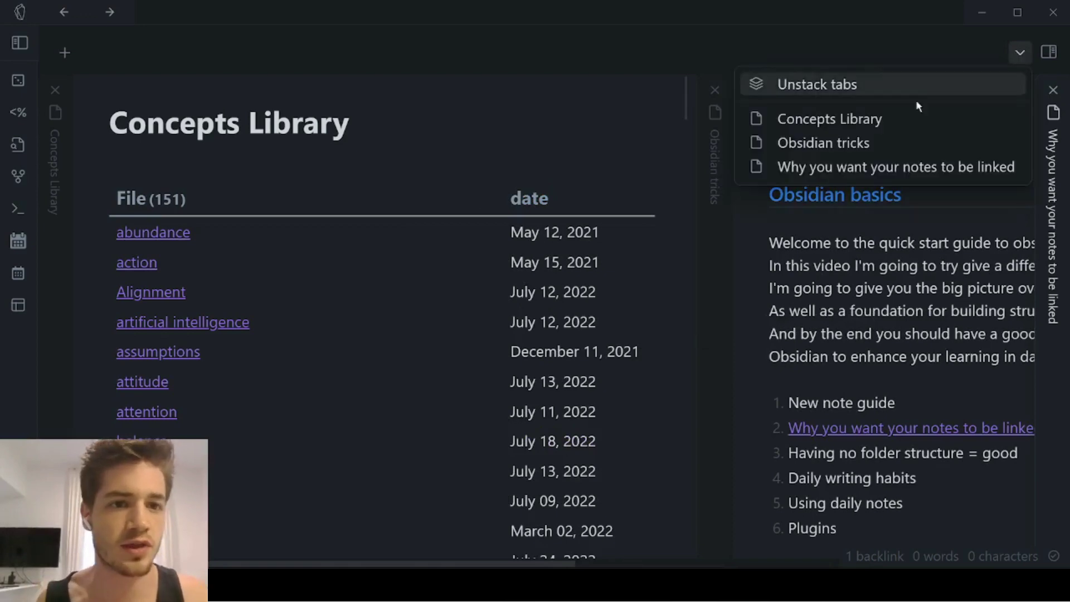
pyautogui.click(881, 88)
pyautogui.click(316, 56)
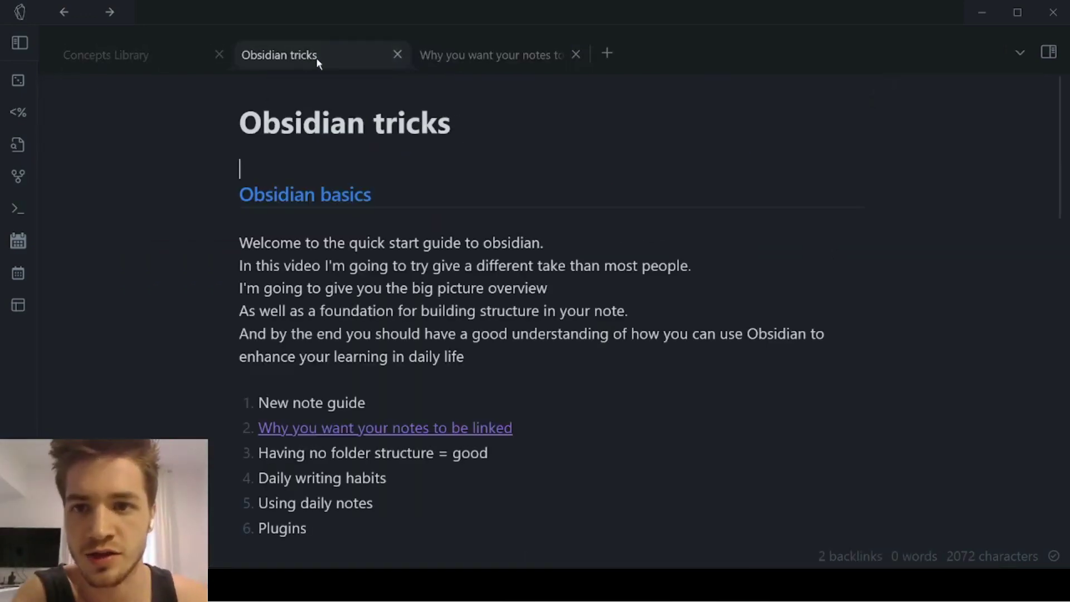
pyautogui.click(115, 54)
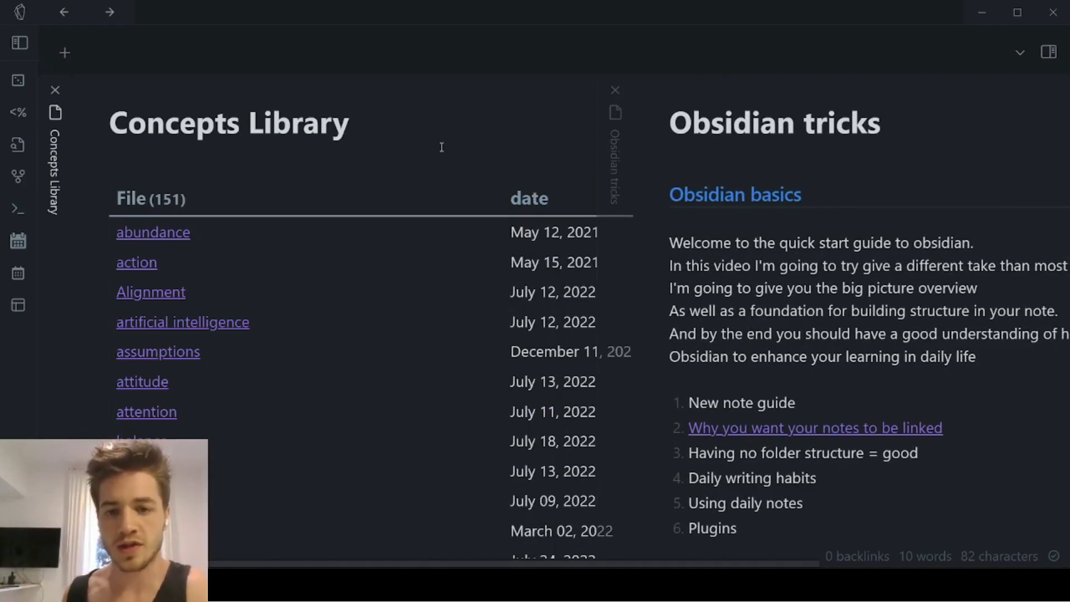
# Pin the Concepts Library tab in the stacked layout
pyautogui.hscroll(3, 442, 147)
pyautogui.hscroll(-3, 370, 247)
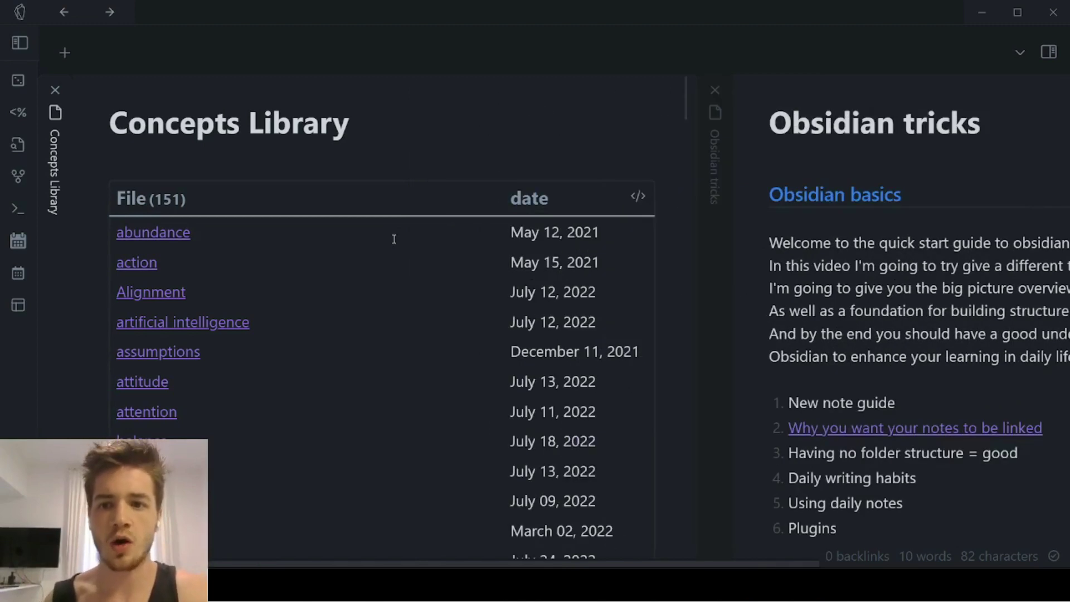
pyautogui.rightClick(49, 228)
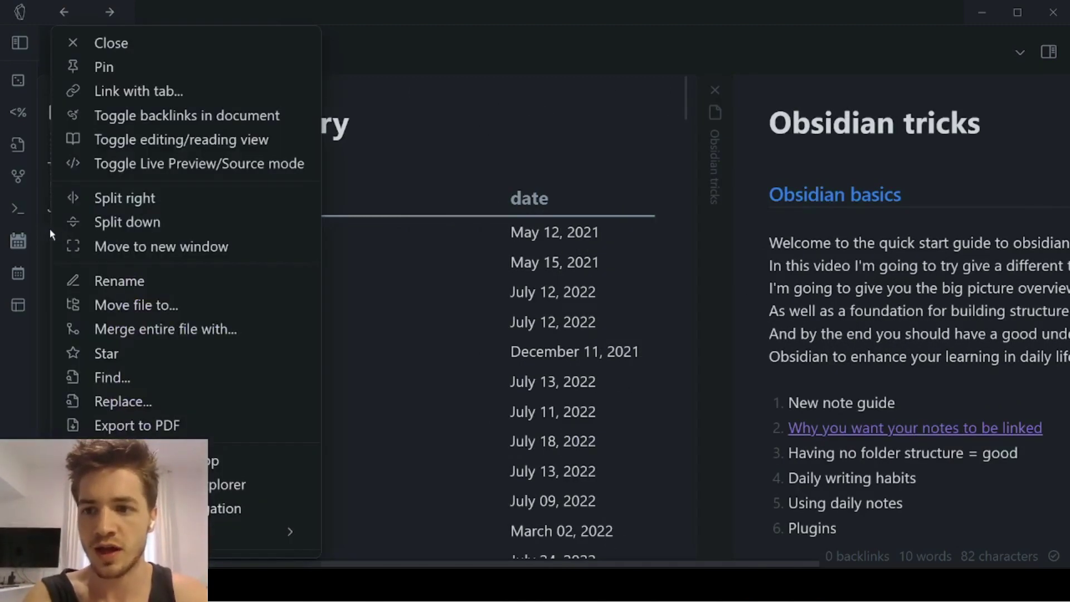
pyautogui.click(93, 67)
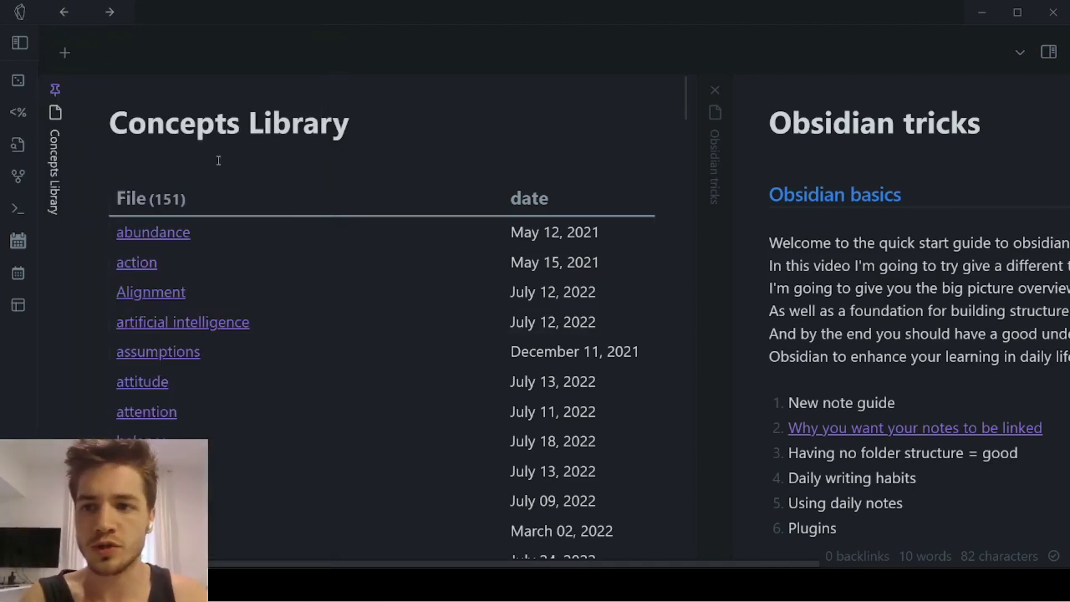
# Browse the list of linked concept notes in the pinned Concepts Library
pyautogui.scroll(-5, 299, 267)
pyautogui.scroll(5, 299, 268)
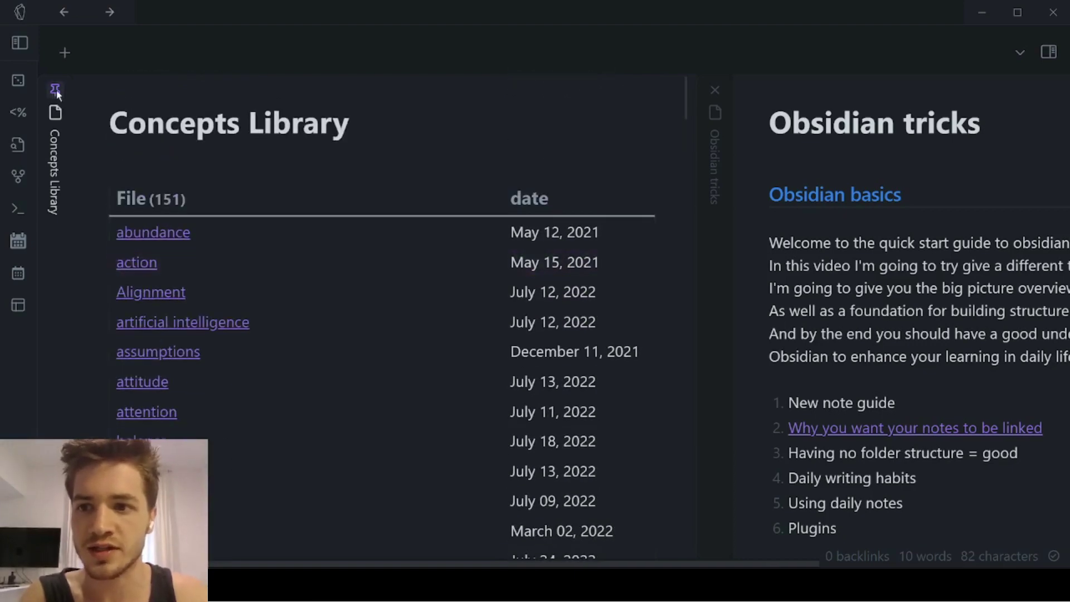
pyautogui.scroll(-5, 241, 265)
pyautogui.scroll(1, 241, 268)
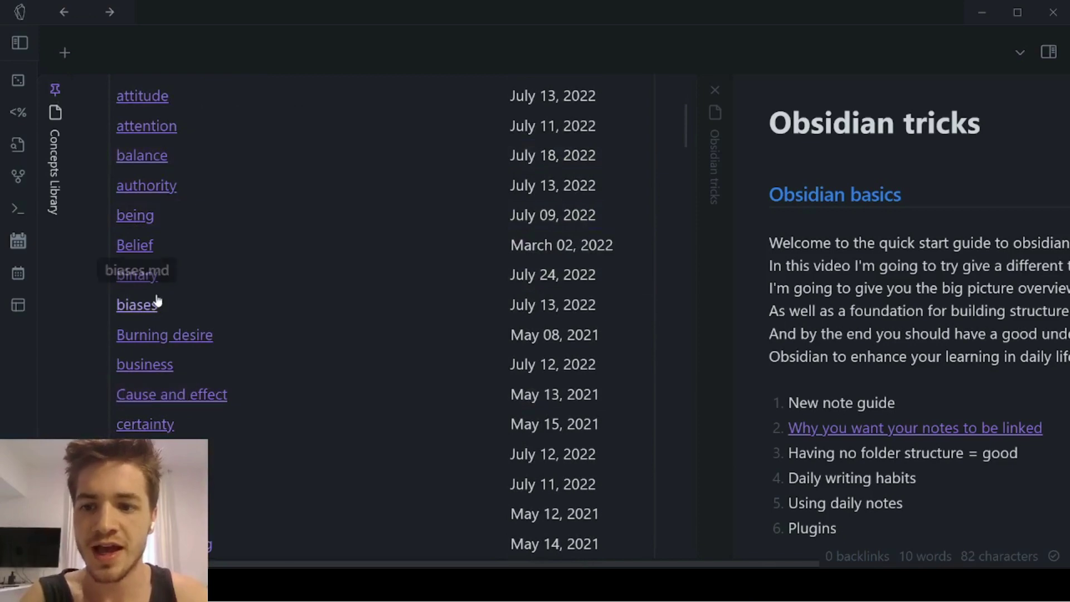
# Slide between the pinned Concepts Library and the Obsidian tricks note to examine how the two stacked notes overlap
pyautogui.moveTo(138, 308)
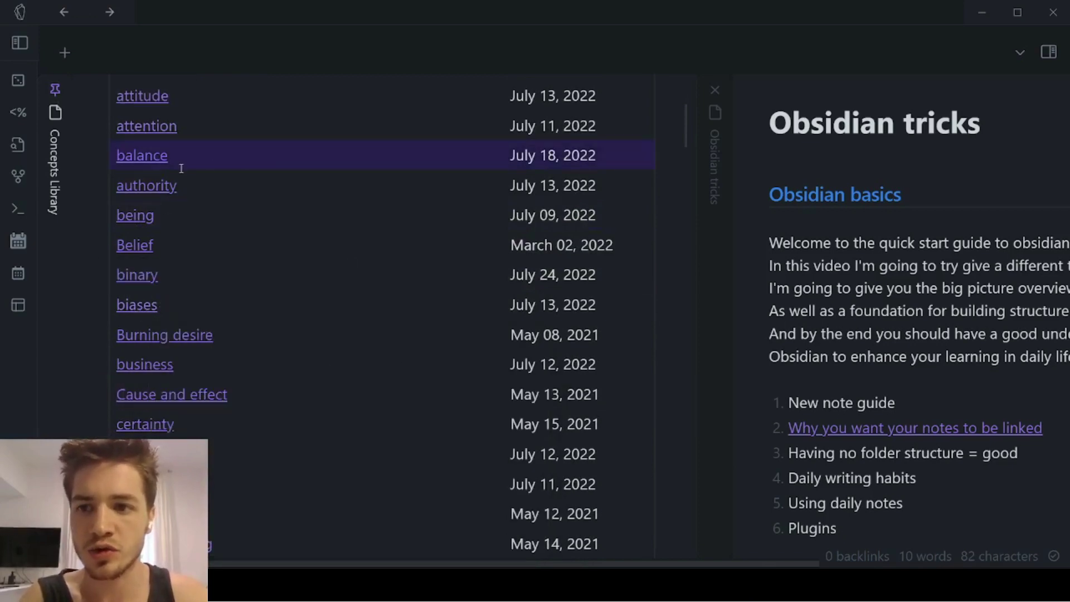
pyautogui.scroll(5, 170, 148)
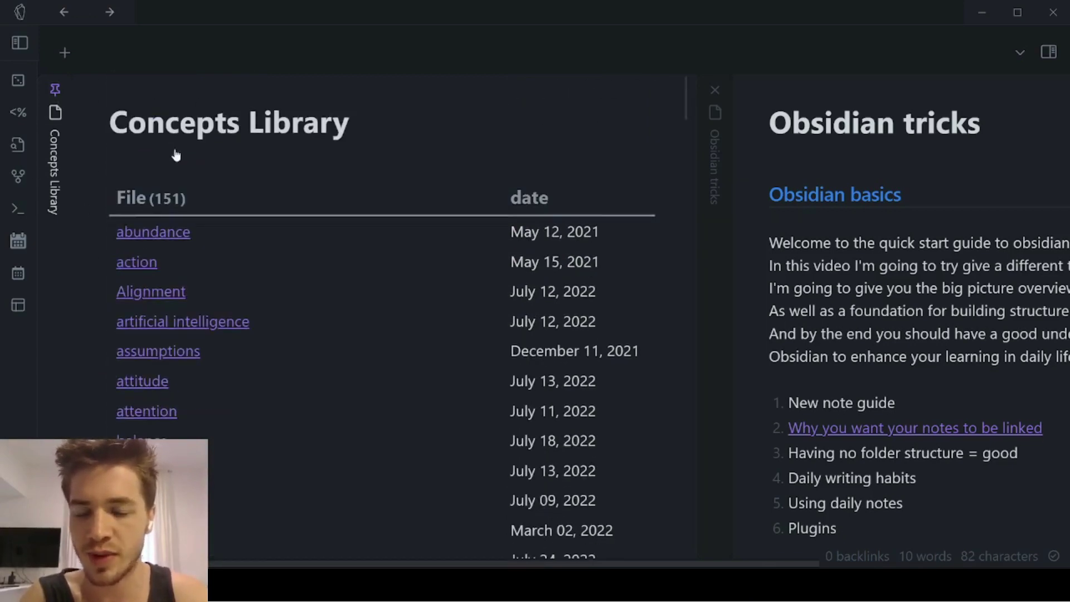
pyautogui.scroll(-2, 175, 151)
pyautogui.scroll(1, 214, 211)
pyautogui.hscroll(3, 470, 233)
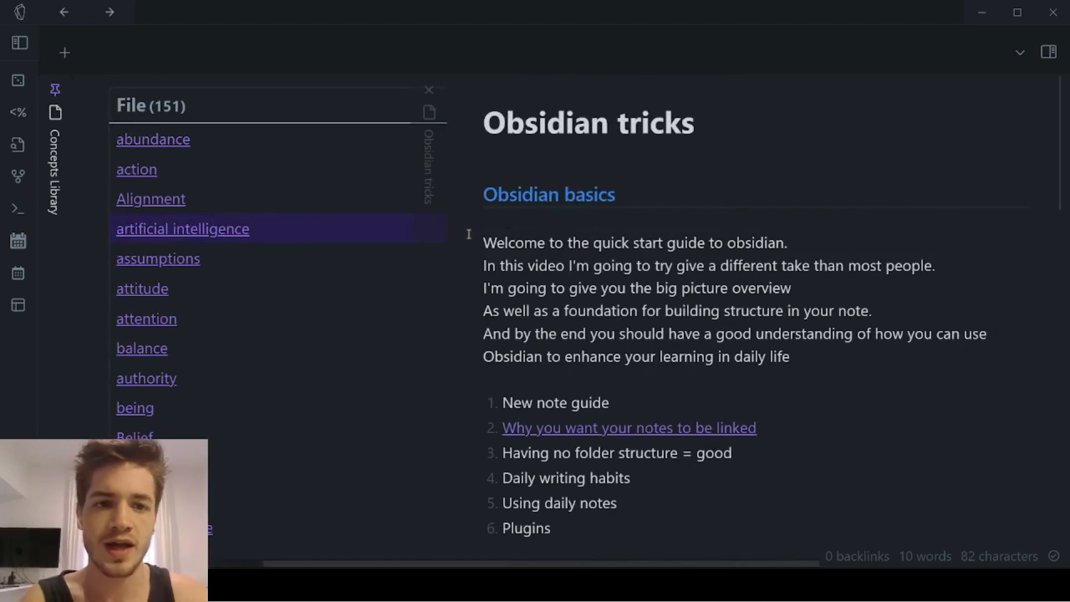
pyautogui.hscroll(-2, 604, 168)
pyautogui.hscroll(3, 604, 168)
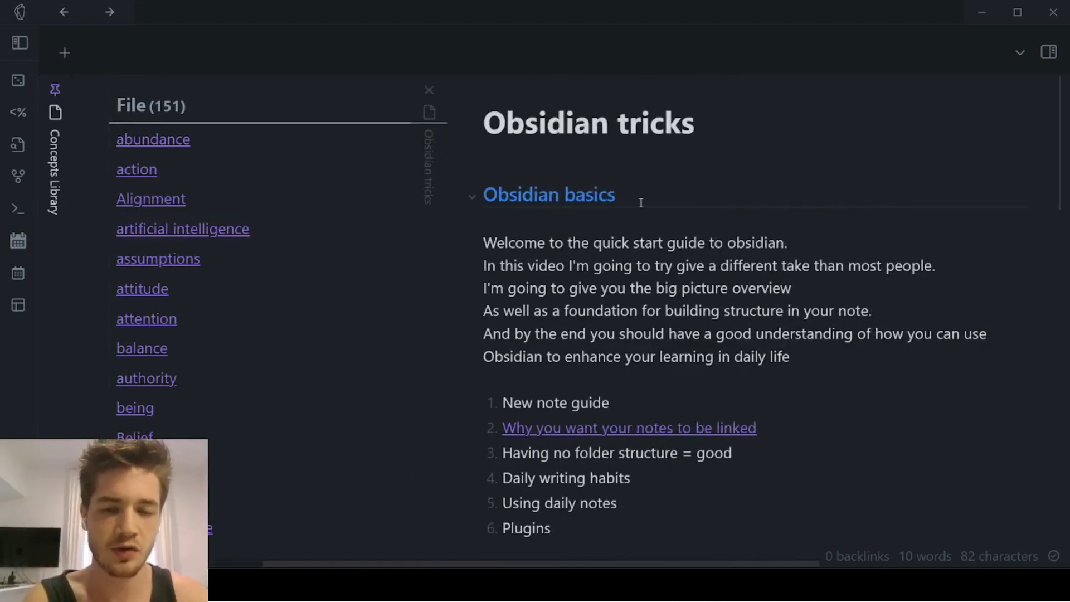
pyautogui.hscroll(-3, 641, 202)
pyautogui.scroll(3, 342, 223)
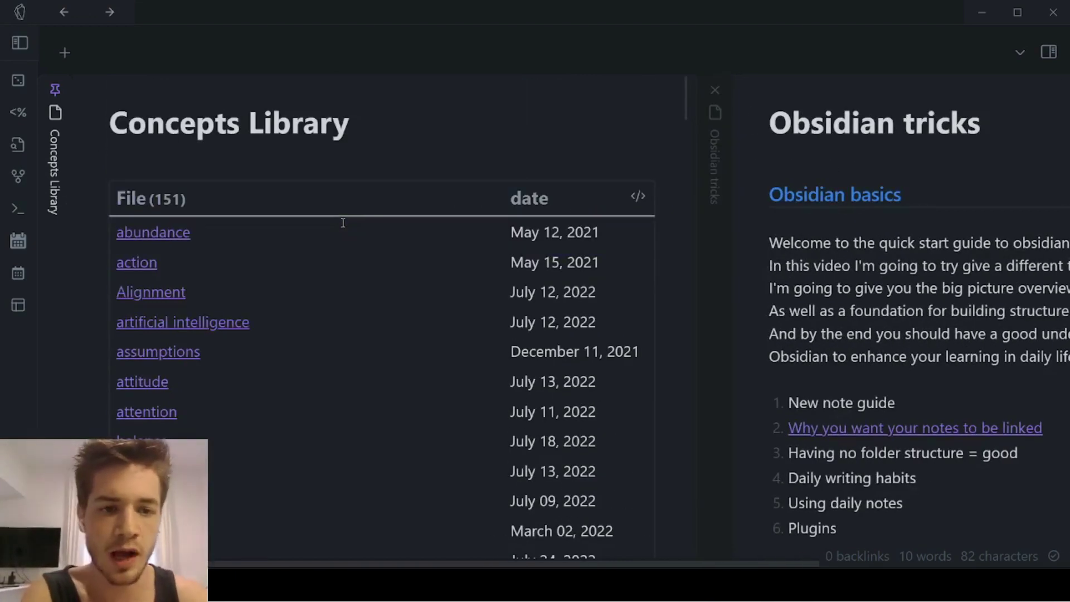
pyautogui.scroll(-3, 343, 223)
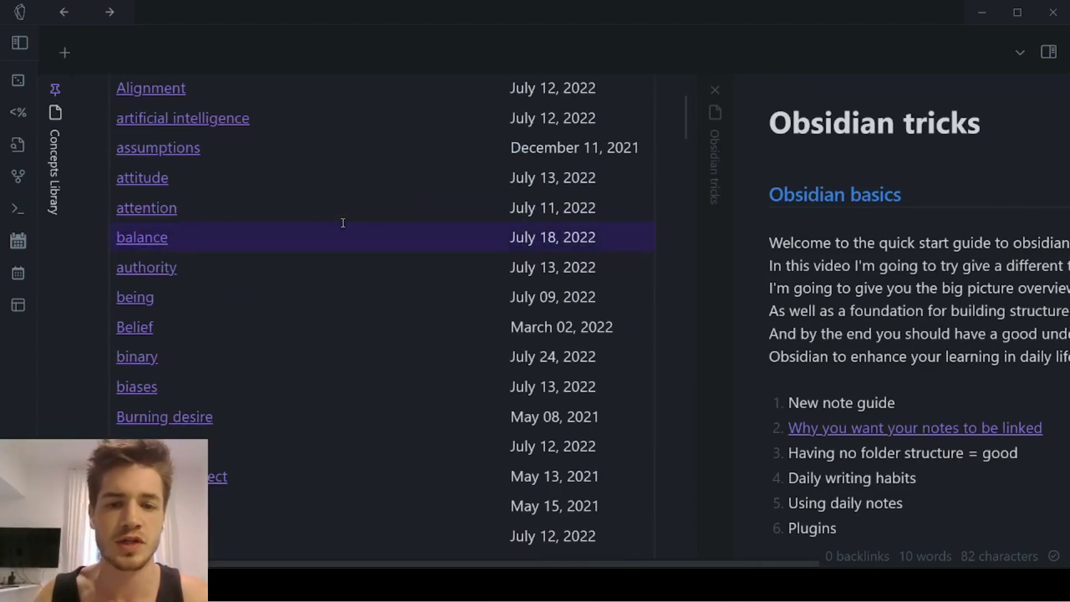
pyautogui.hscroll(3, 342, 223)
pyautogui.scroll(3, 343, 223)
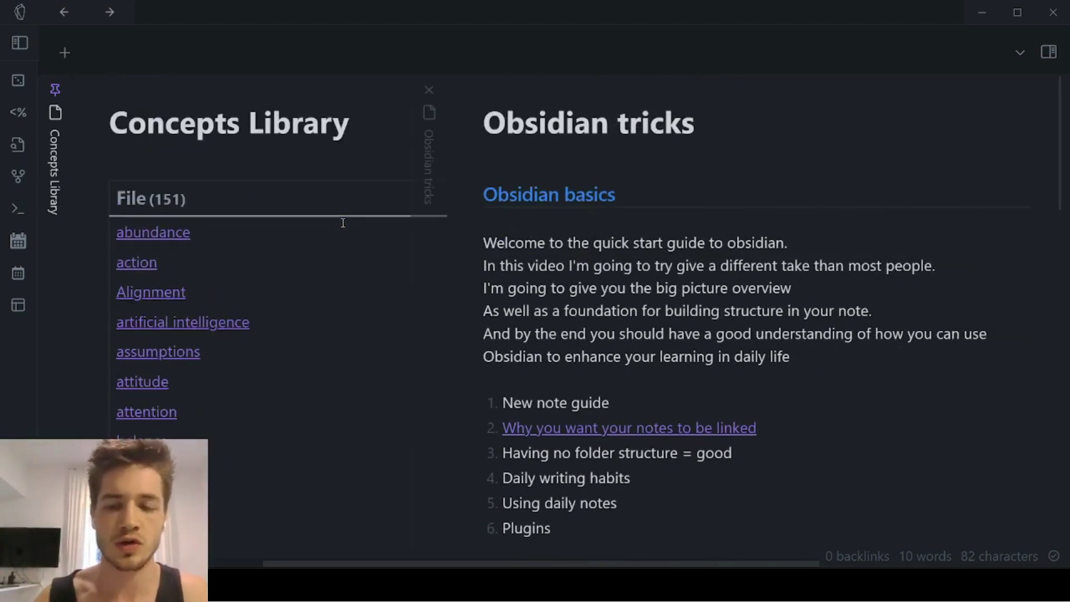
pyautogui.scroll(-3, 343, 223)
pyautogui.hscroll(-3, 301, 126)
pyautogui.scroll(3, 301, 126)
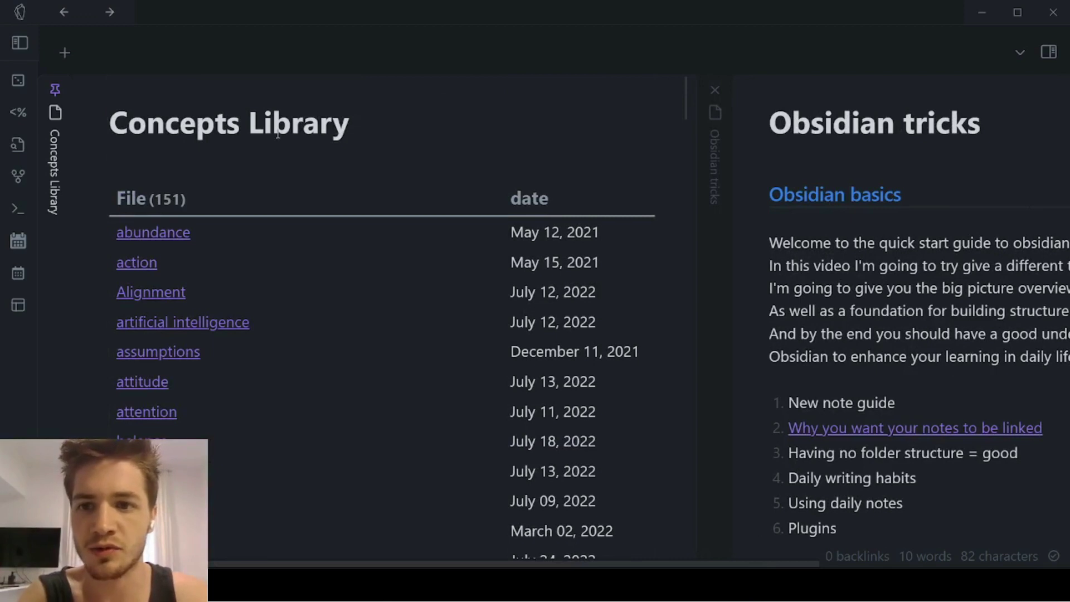
# Open the action note from the pinned Concepts Library and look through it beside the library
pyautogui.moveTo(154, 129); pyautogui.dragTo(249, 140)
pyautogui.scroll(-1, 258, 334)
pyautogui.moveTo(165, 241); pyautogui.dragTo(166, 233)
pyautogui.click(137, 213)
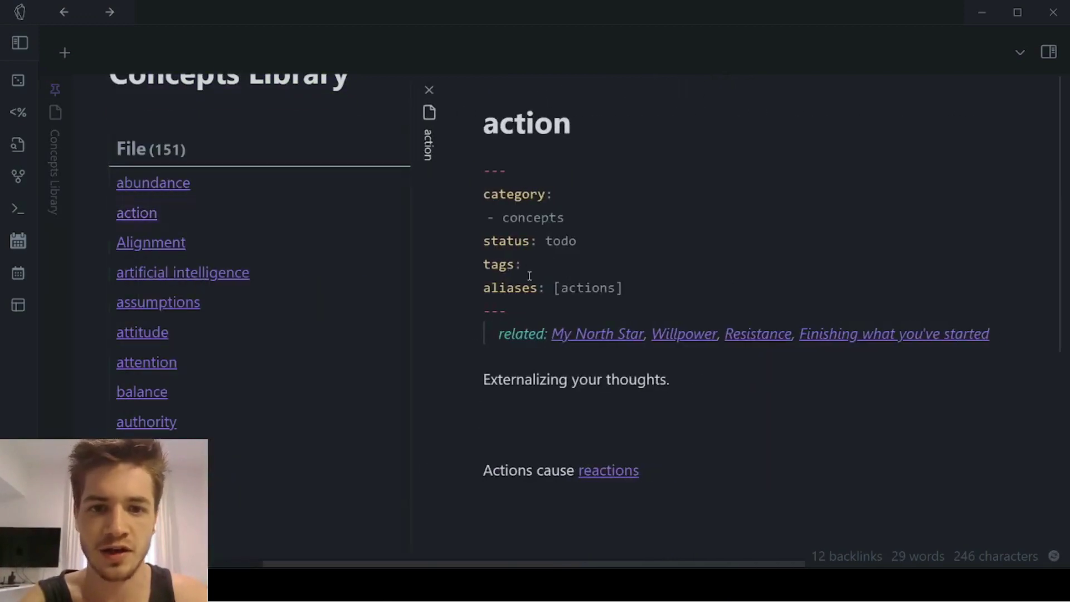
pyautogui.scroll(-3, 529, 276)
pyautogui.scroll(5, 590, 184)
pyautogui.hscroll(-3, 685, 151)
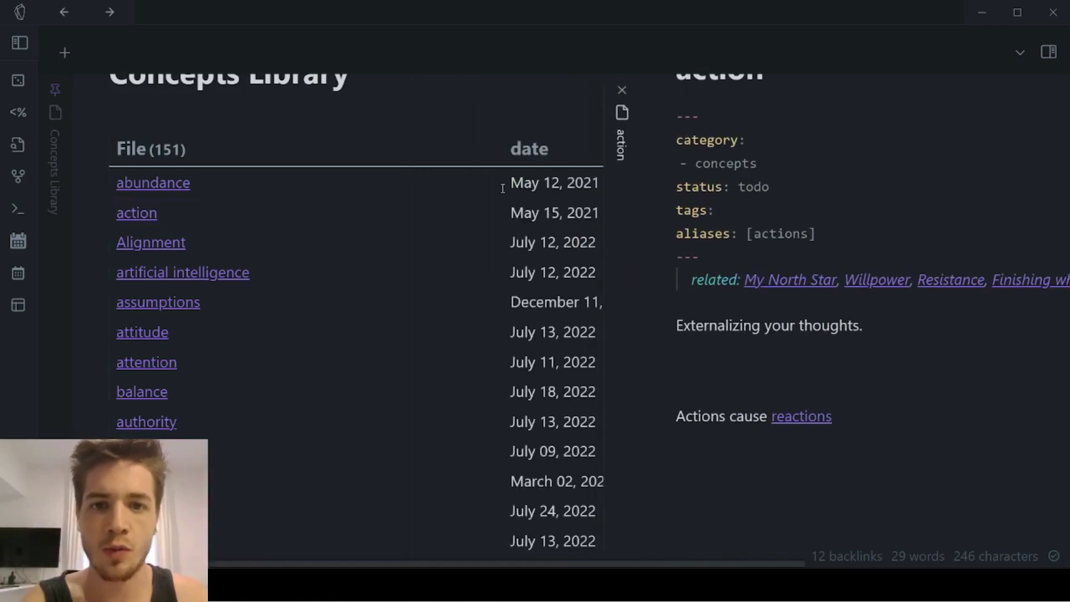
pyautogui.scroll(2, 685, 152)
pyautogui.hscroll(2, 695, 196)
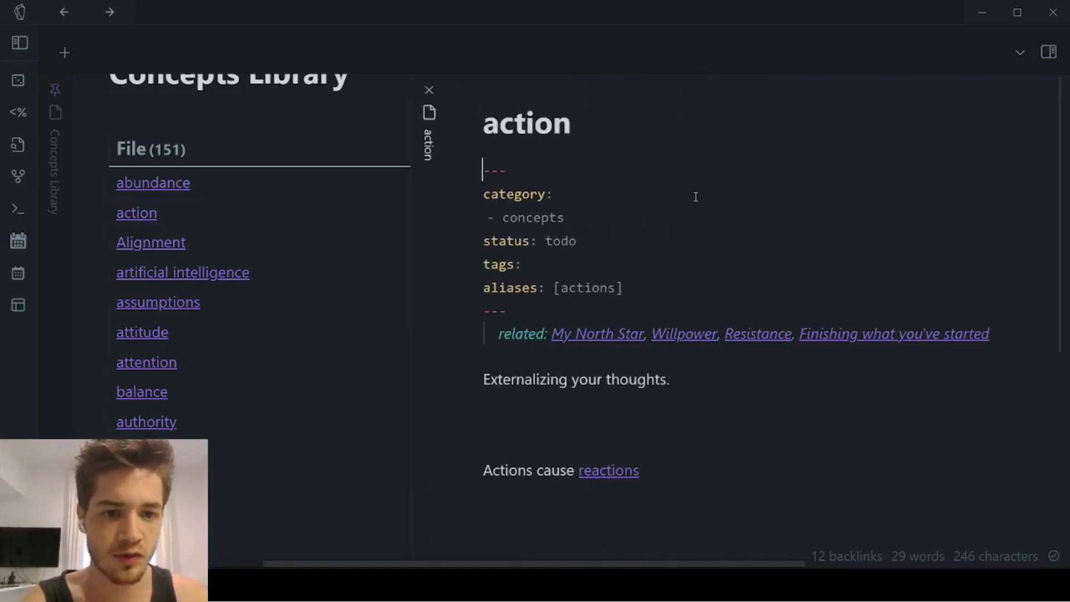
# Open the attitude note from the pinned Concepts Library and read down through it
pyautogui.hscroll(-4, 695, 196)
pyautogui.click(141, 333)
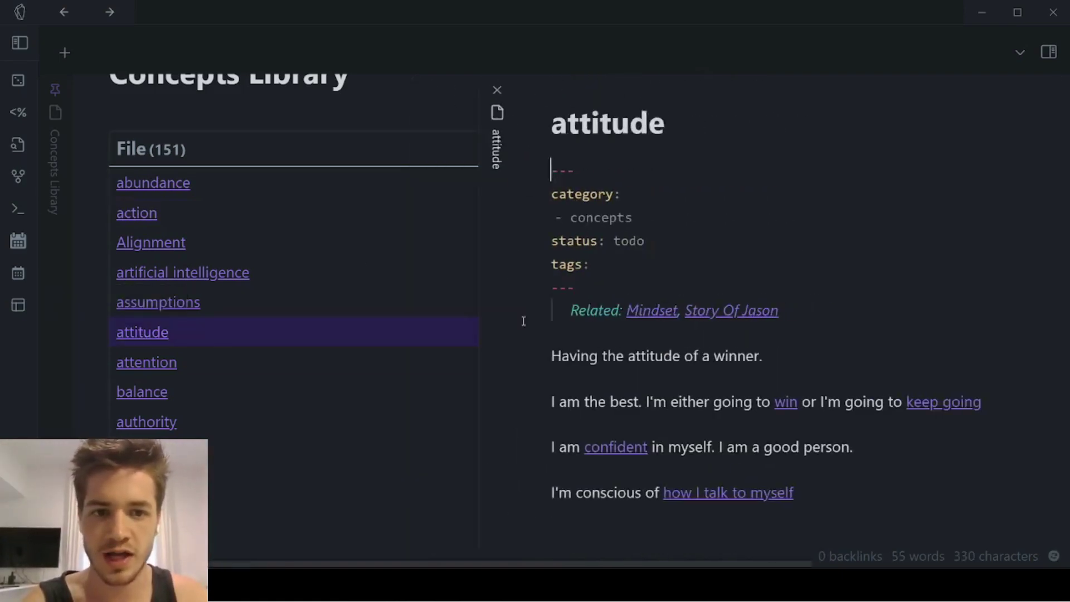
pyautogui.scroll(-3, 573, 316)
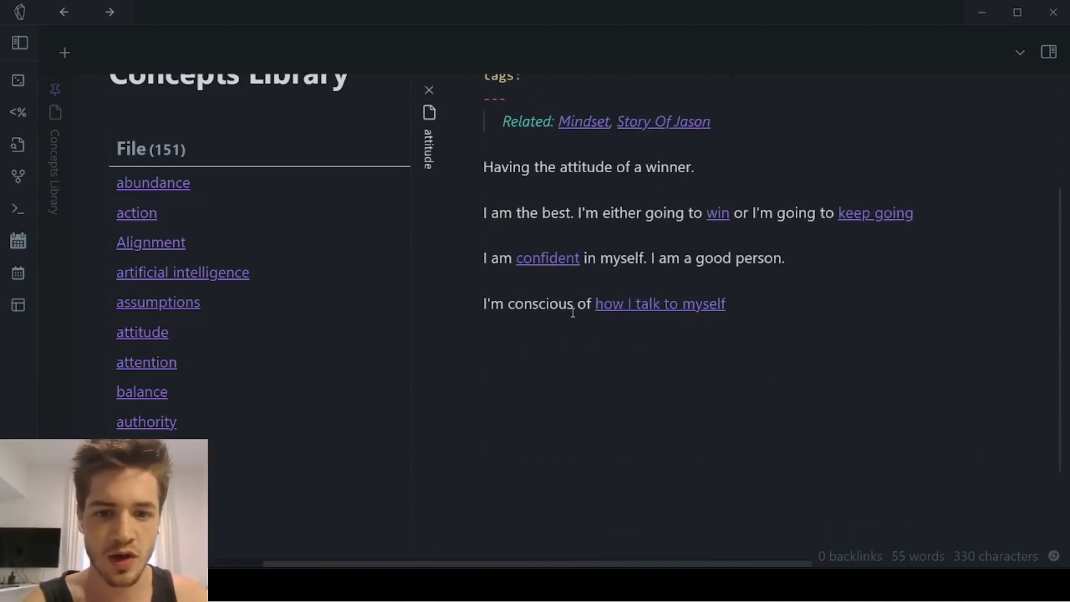
# Open the attention note and after it the balance note from the pinned library, and skim the balance note
pyautogui.click(143, 363)
pyautogui.click(349, 341)
pyautogui.click(142, 392)
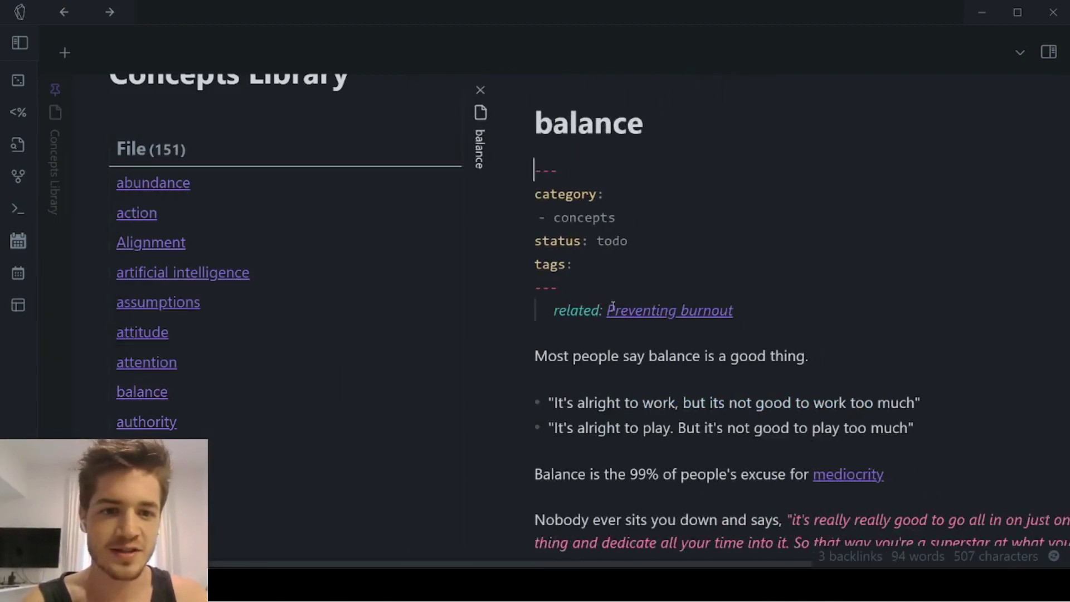
pyautogui.scroll(-5, 560, 301)
pyautogui.scroll(5, 559, 301)
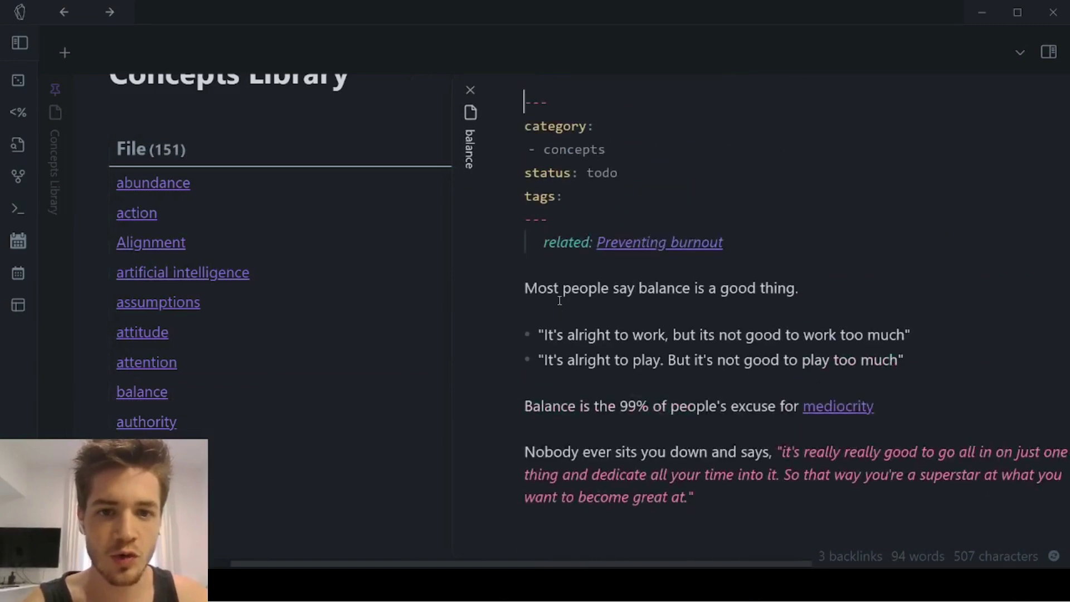
# Browse the concept list in the pinned Concepts Library and bring the Obsidian tricks note back beside it
pyautogui.scroll(-15, 268, 326)
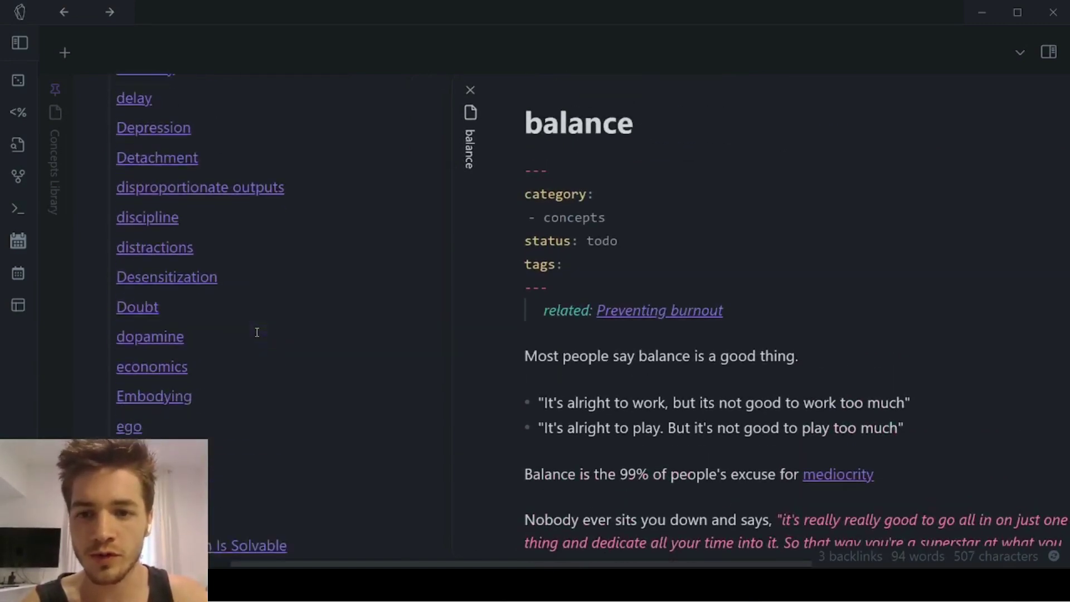
pyautogui.scroll(10, 257, 332)
pyautogui.scroll(8, 257, 332)
pyautogui.hscroll(-4, 498, 289)
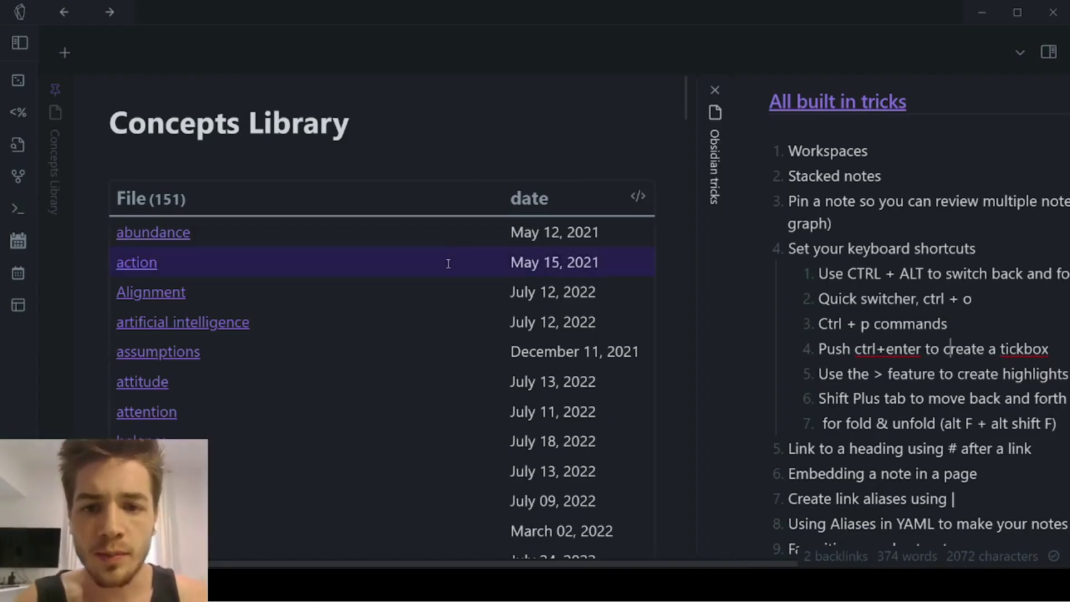
pyautogui.scroll(-5, 459, 230)
pyautogui.scroll(5, 298, 181)
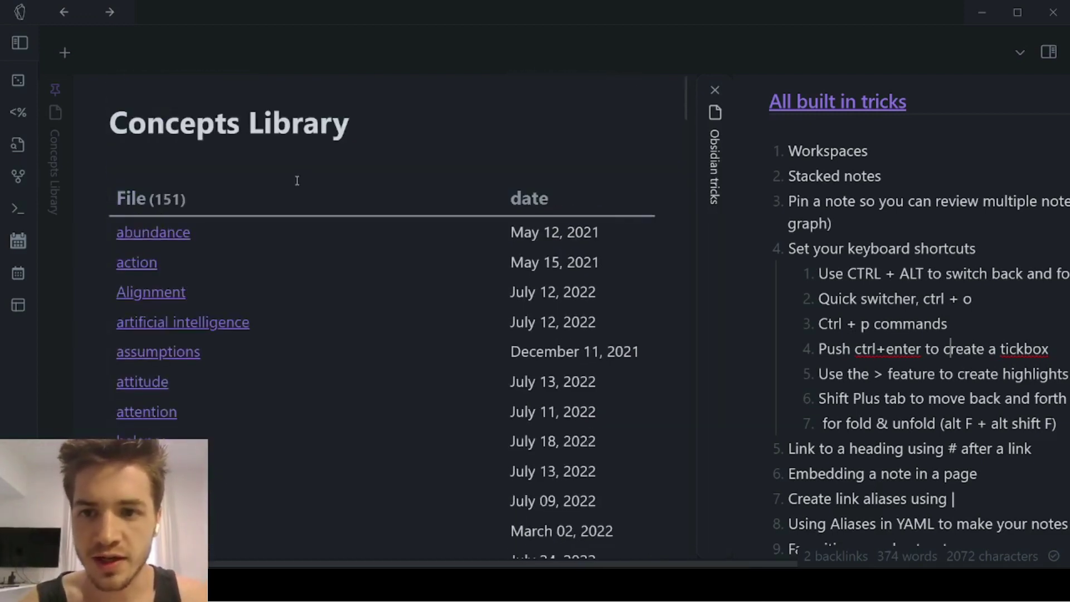
pyautogui.scroll(-2, 297, 181)
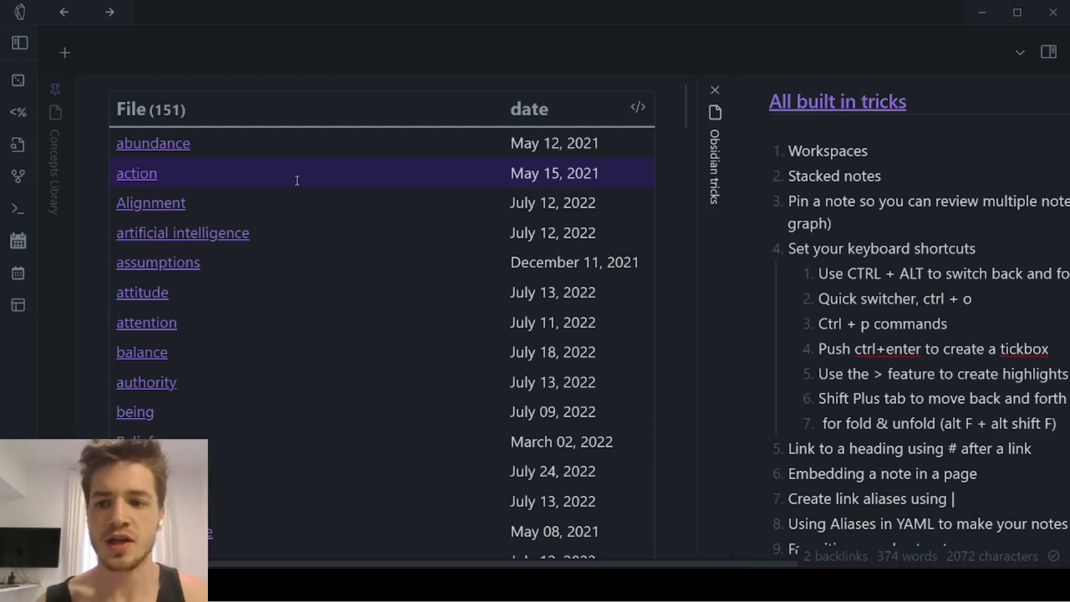
pyautogui.scroll(-4, 296, 181)
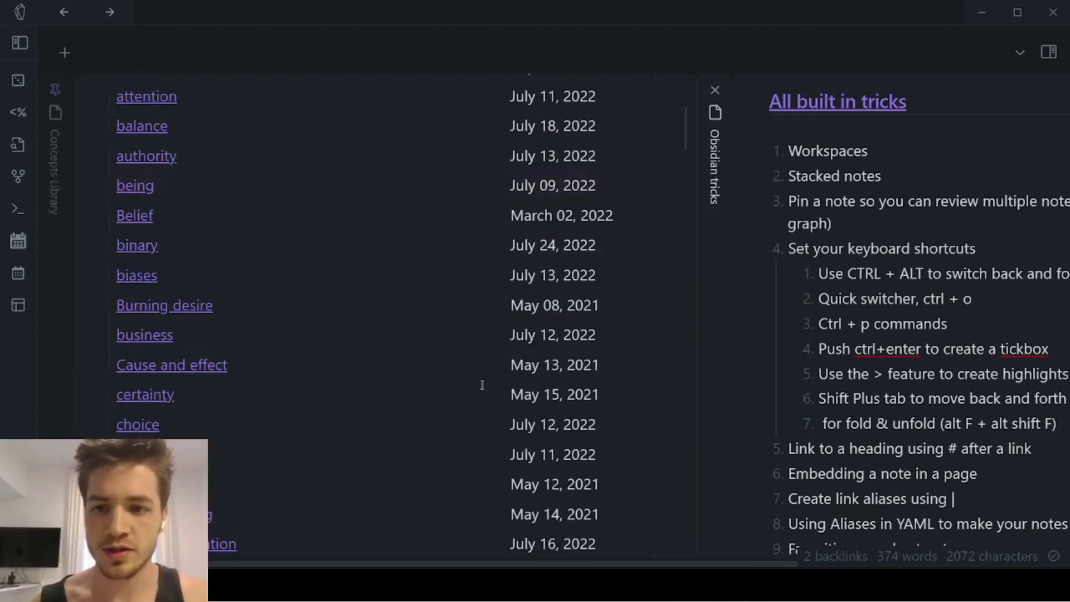
# Look up the navigate back and forward shortcuts by filtering the hotkey settings for "navi", and close the settings
pyautogui.hotkey('ctrl', ',')
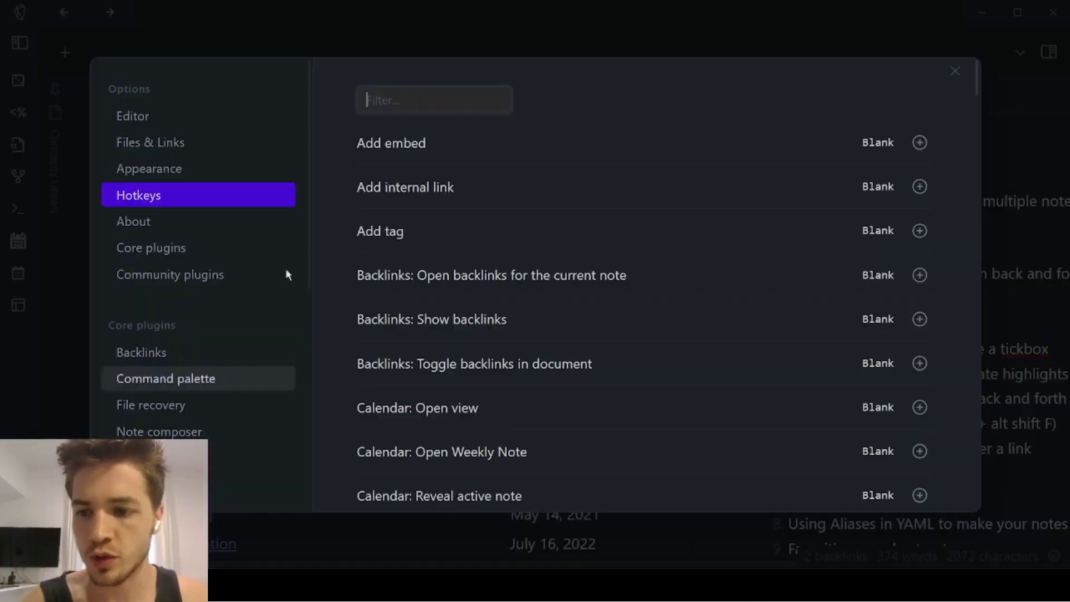
pyautogui.click(124, 197)
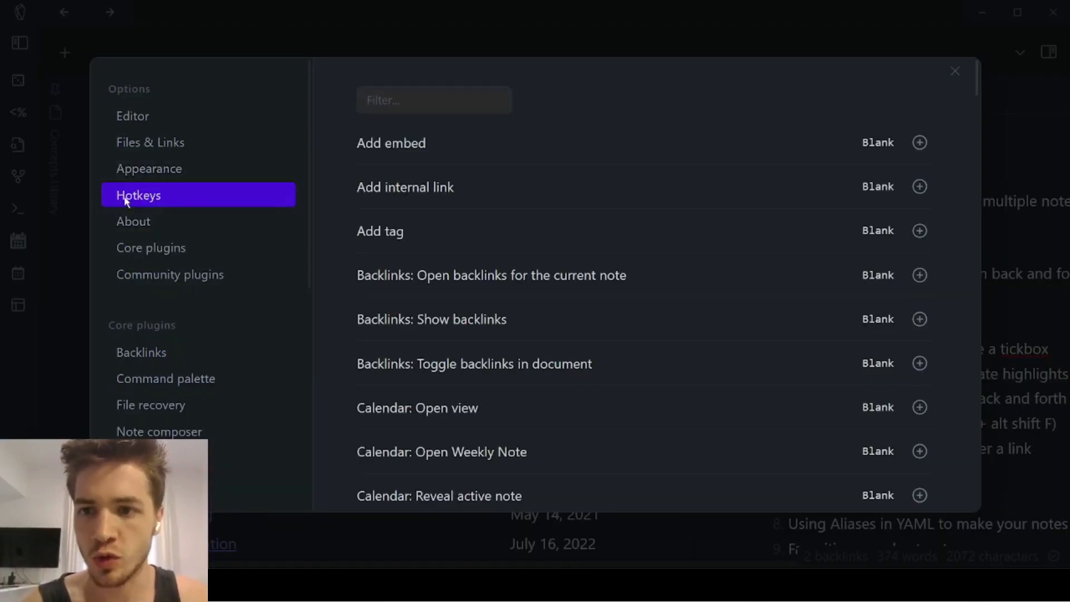
pyautogui.scroll(-2, 510, 226)
pyautogui.scroll(2, 513, 119)
pyautogui.click(452, 104)
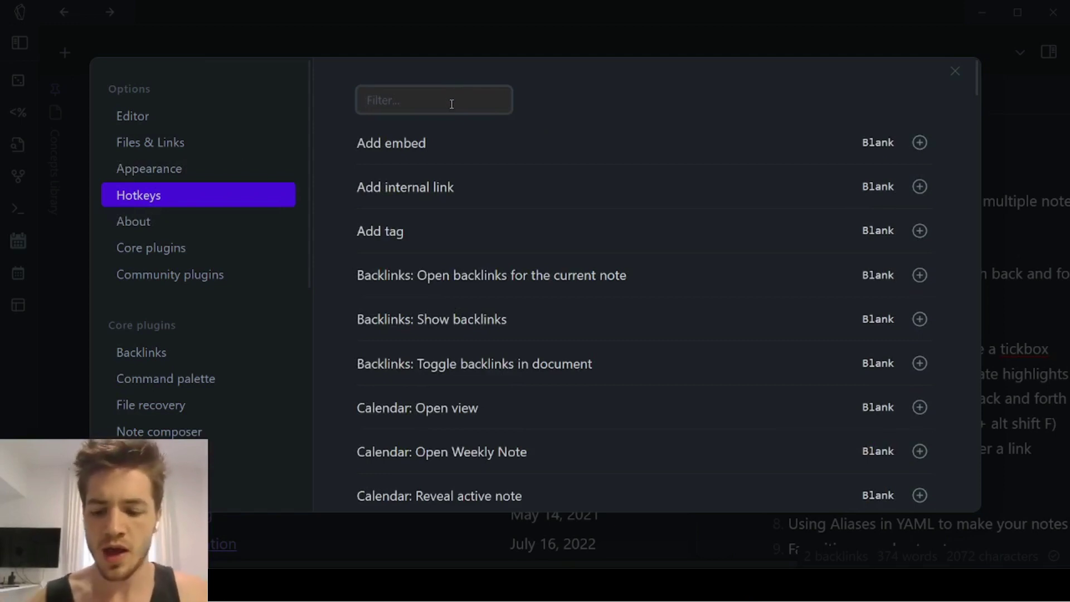
pyautogui.write('navi')
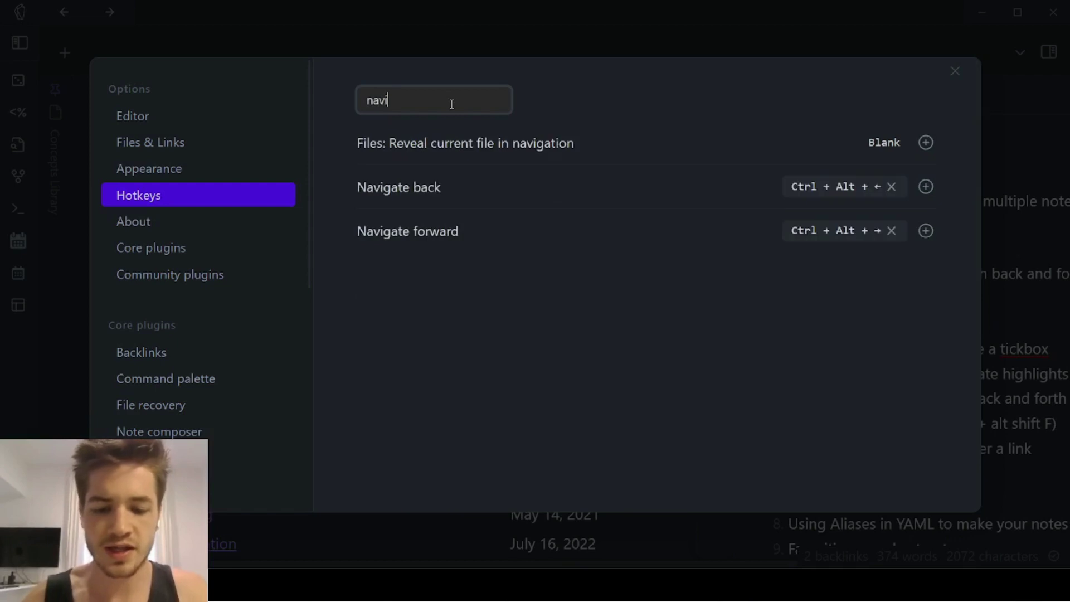
pyautogui.click(436, 180)
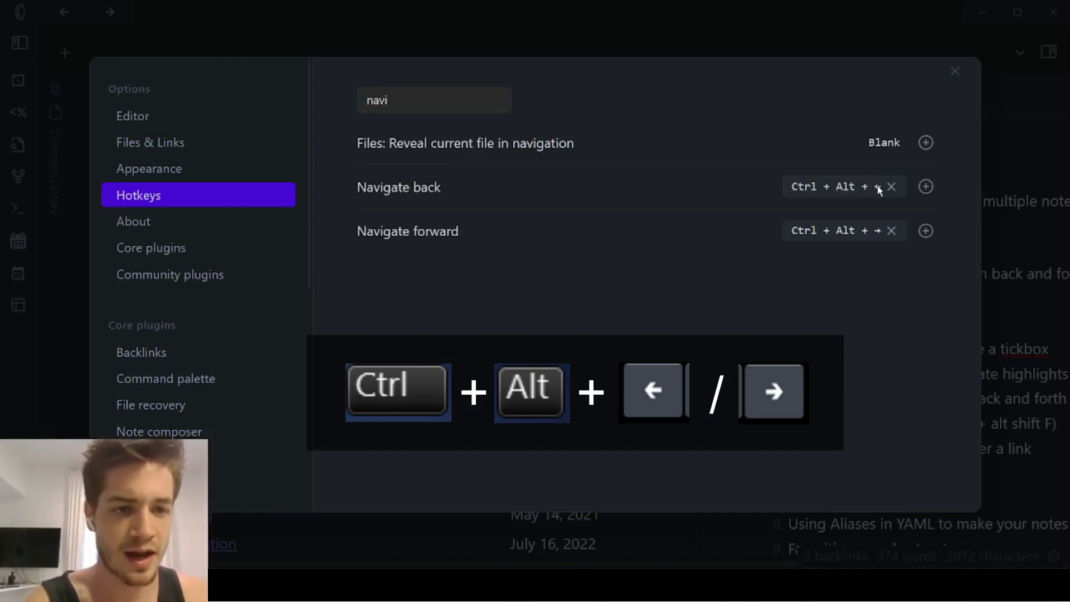
pyautogui.click(956, 72)
# Skim the Obsidian tricks note, and open the action note from the pinned Concepts Library in its place
pyautogui.click(744, 226)
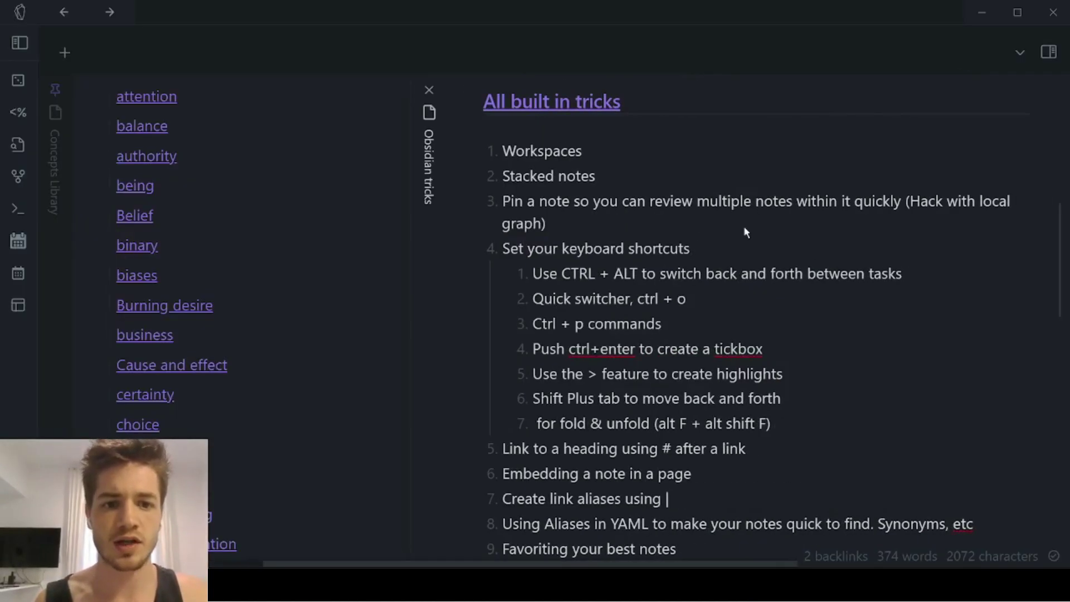
pyautogui.scroll(-10, 711, 317)
pyautogui.scroll(10, 602, 309)
pyautogui.click(398, 301)
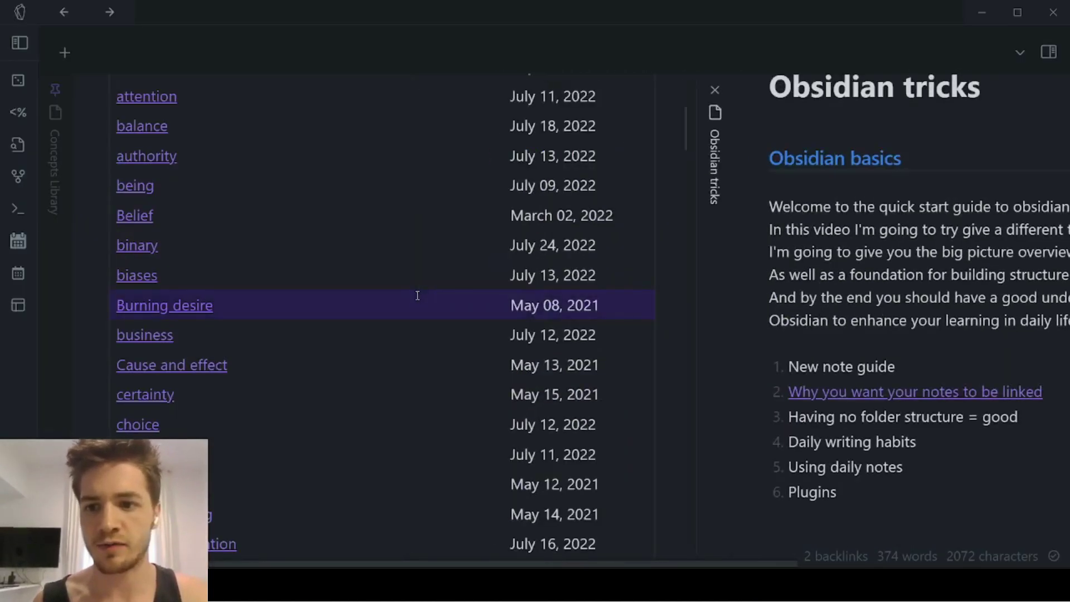
pyautogui.scroll(5, 418, 297)
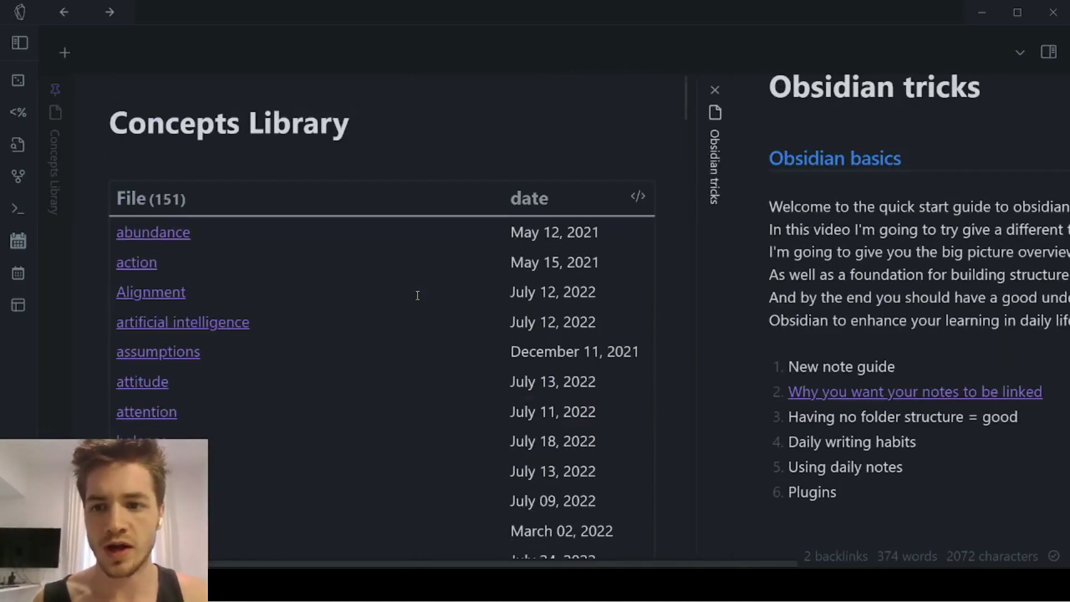
pyautogui.click(136, 263)
pyautogui.scroll(-3, 555, 288)
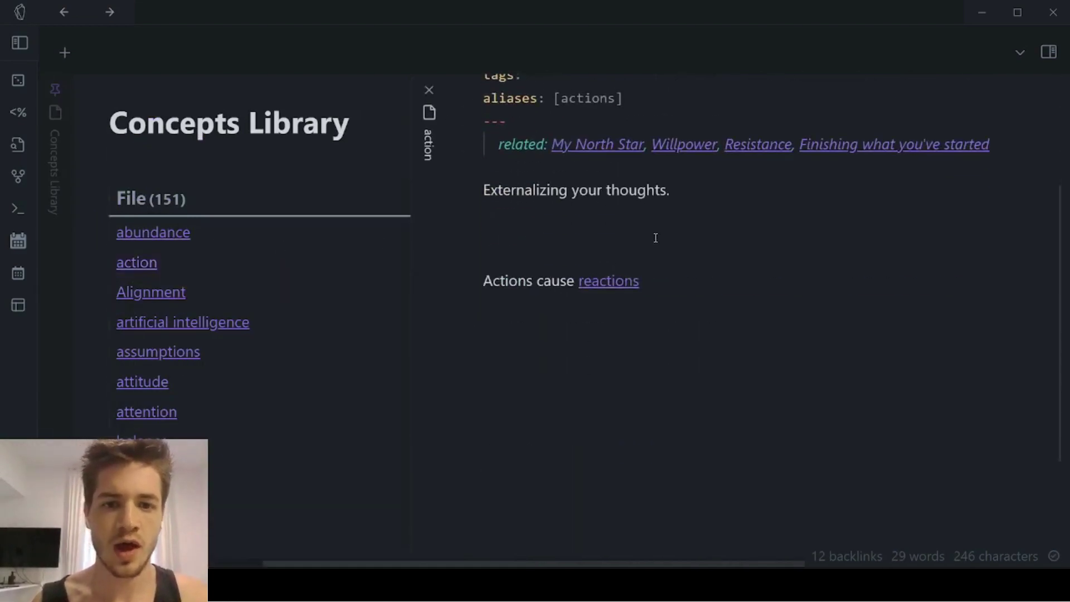
pyautogui.scroll(3, 655, 236)
# Follow the related Willpower link in the action note, and the Inner Compass link inside the Willpower note
pyautogui.click(677, 336)
pyautogui.scroll(-5, 652, 351)
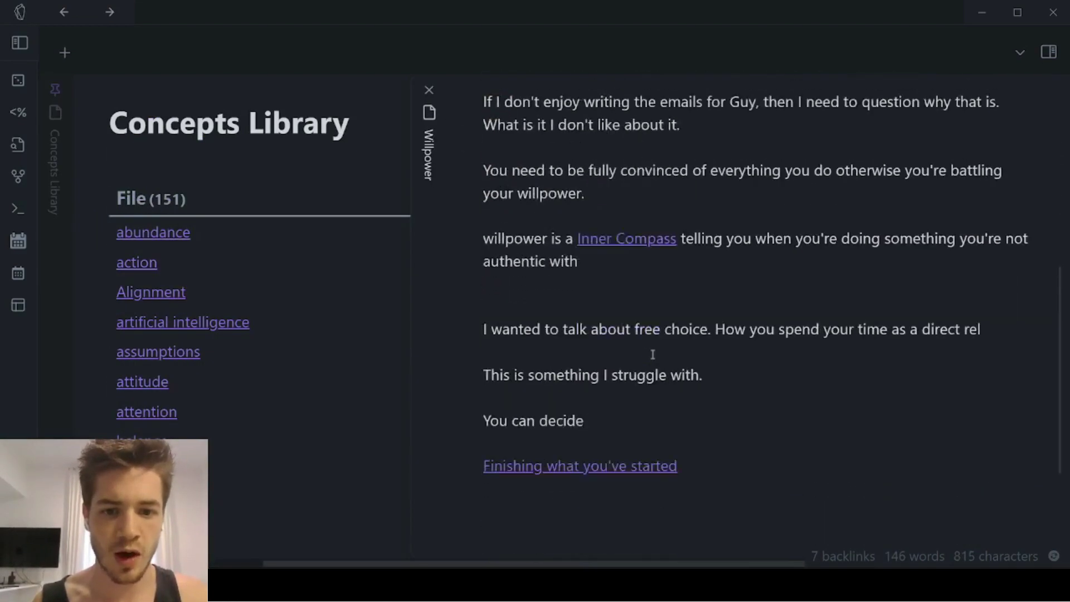
pyautogui.click(620, 280)
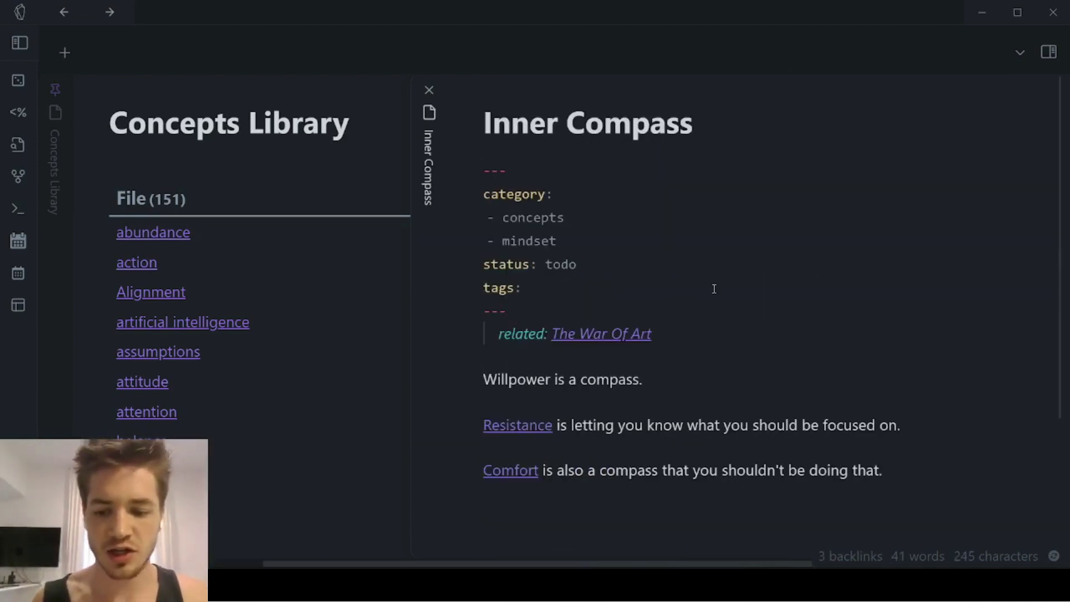
# Navigate repeatedly back and forward through the visited notes, between Obsidian tricks, action, Willpower and Inner Compass, ending on Inner Compass
pyautogui.hotkey('ctrl', 'alt', 'Left')
pyautogui.hotkey('ctrl', 'alt', 'Left')
pyautogui.hotkey('ctrl', 'alt', 'Right')
pyautogui.hotkey('ctrl', 'alt', 'Right')
pyautogui.hotkey('ctrl', 'alt', 'Left')
pyautogui.hotkey('ctrl', 'alt', 'Left')
pyautogui.hotkey('ctrl', 'alt', 'Left')
pyautogui.hotkey('ctrl', 'alt', 'Right')
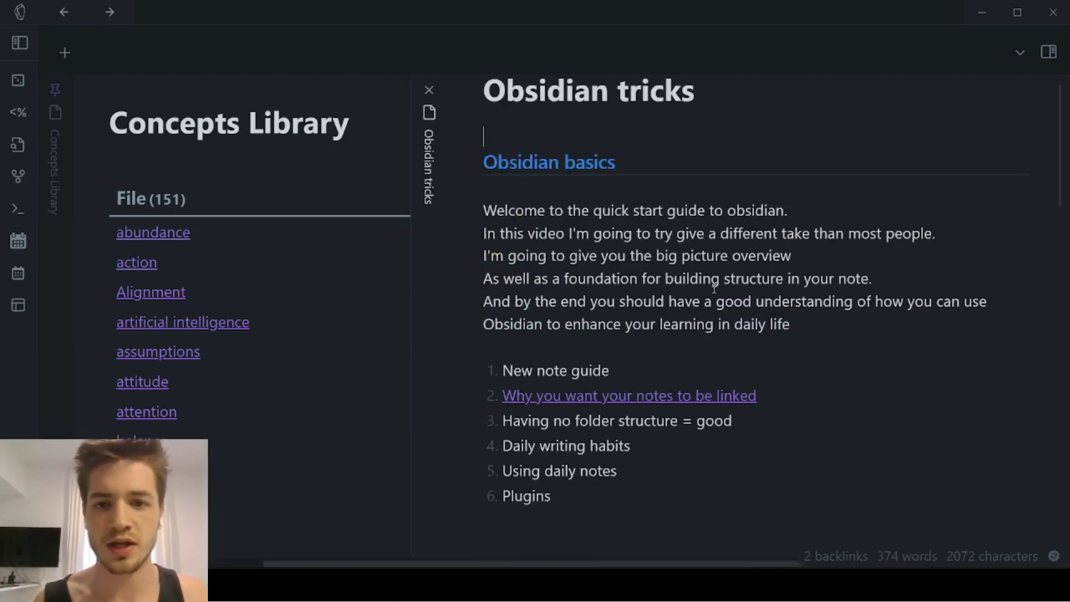
pyautogui.hotkey('ctrl', 'alt', 'Left')
pyautogui.hotkey('ctrl', 'alt', 'Right')
pyautogui.hotkey('ctrl', 'alt', 'Right')
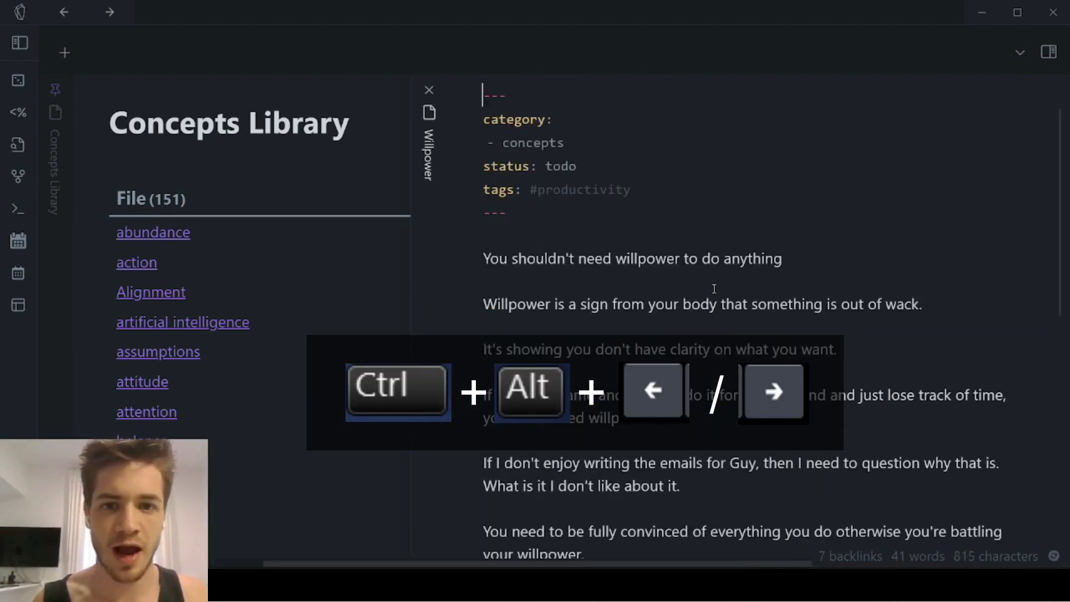
pyautogui.hotkey('ctrl', 'alt', 'Left')
pyautogui.hotkey('ctrl', 'alt', 'Right')
pyautogui.hotkey('ctrl', 'alt', 'Right')
pyautogui.hotkey('ctrl', 'alt', 'Left')
pyautogui.hotkey('ctrl', 'alt', 'Left')
pyautogui.hotkey('ctrl', 'alt', 'Left')
pyautogui.hotkey('ctrl', 'alt', 'Right')
pyautogui.hotkey('ctrl', 'alt', 'Left')
pyautogui.hotkey('ctrl', 'alt', 'Right')
pyautogui.hotkey('ctrl', 'alt', 'Right')
pyautogui.hotkey('ctrl', 'alt', 'Right')
pyautogui.hotkey('ctrl', 'alt', 'Left')
pyautogui.hotkey('ctrl', 'alt', 'Left')
pyautogui.hotkey('ctrl', 'alt', 'Right')
pyautogui.hotkey('ctrl', 'alt', 'Right')
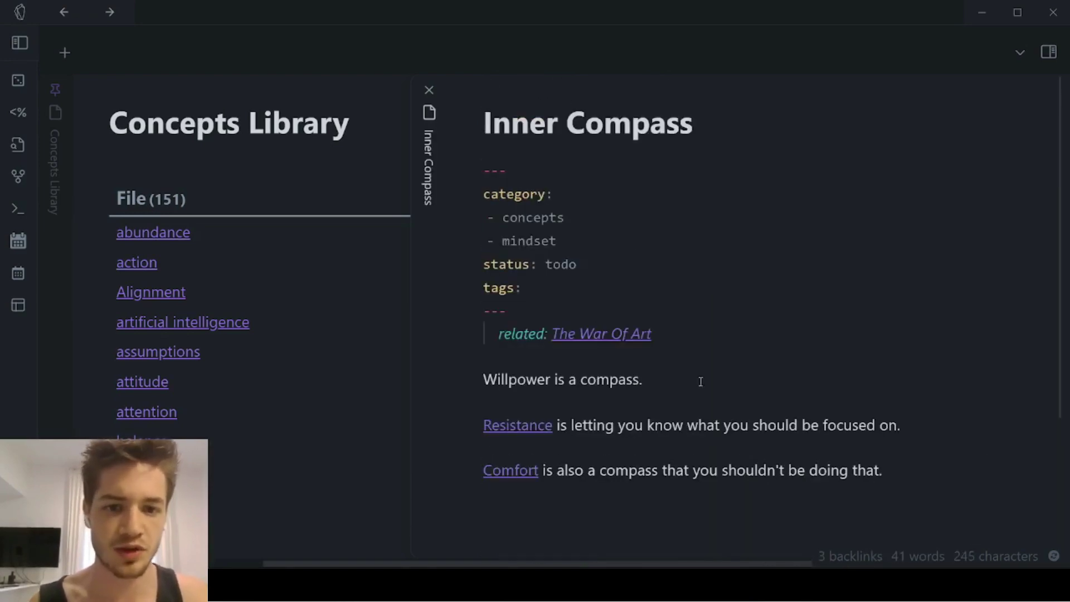
# Skim the Inner Compass note, go back to the Willpower note and read down through it
pyautogui.scroll(-3, 681, 426)
pyautogui.hotkey('ctrl', 'alt', 'Left')
pyautogui.scroll(-5, 711, 382)
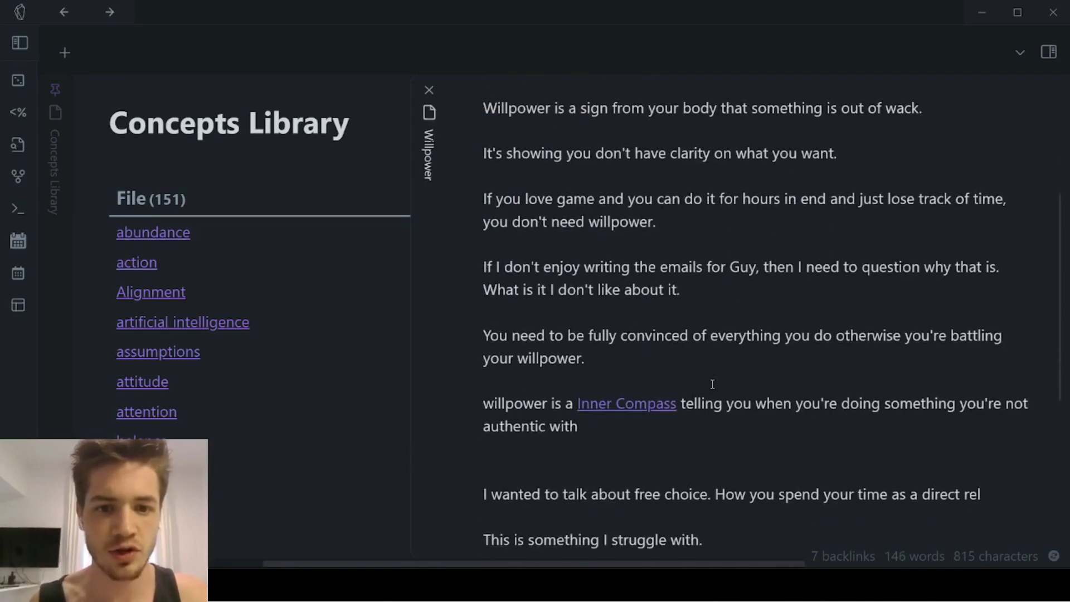
# Return to the built-in tricks list in the Obsidian tricks note, and look up the quick switcher's hotkey with the filter "quic"
pyautogui.hotkey('ctrl', 'alt', 'Right')
pyautogui.scroll(-2, 724, 370)
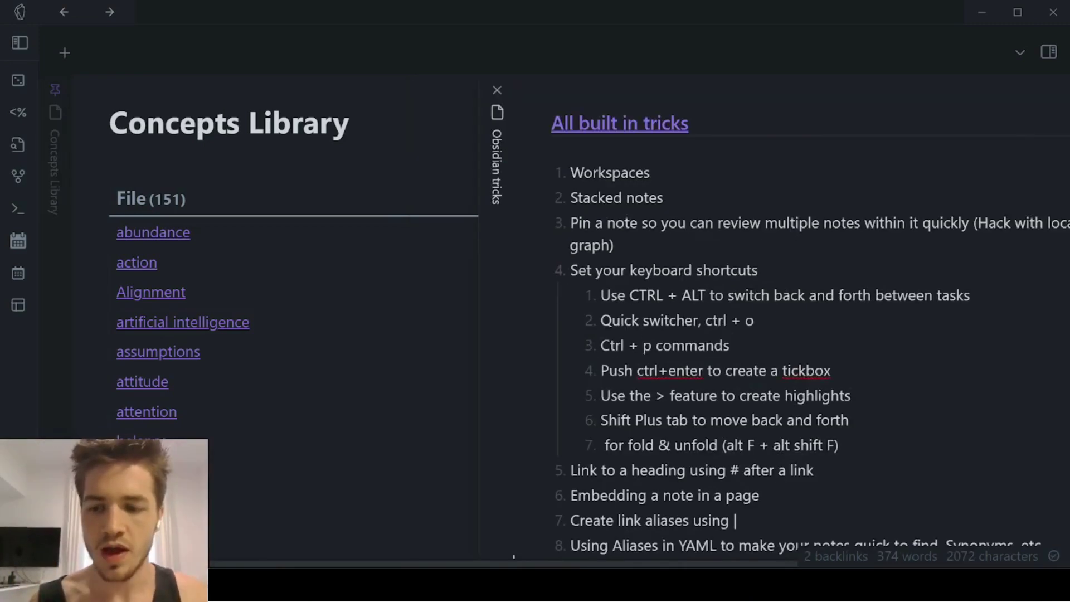
pyautogui.hotkey('ctrl', ',')
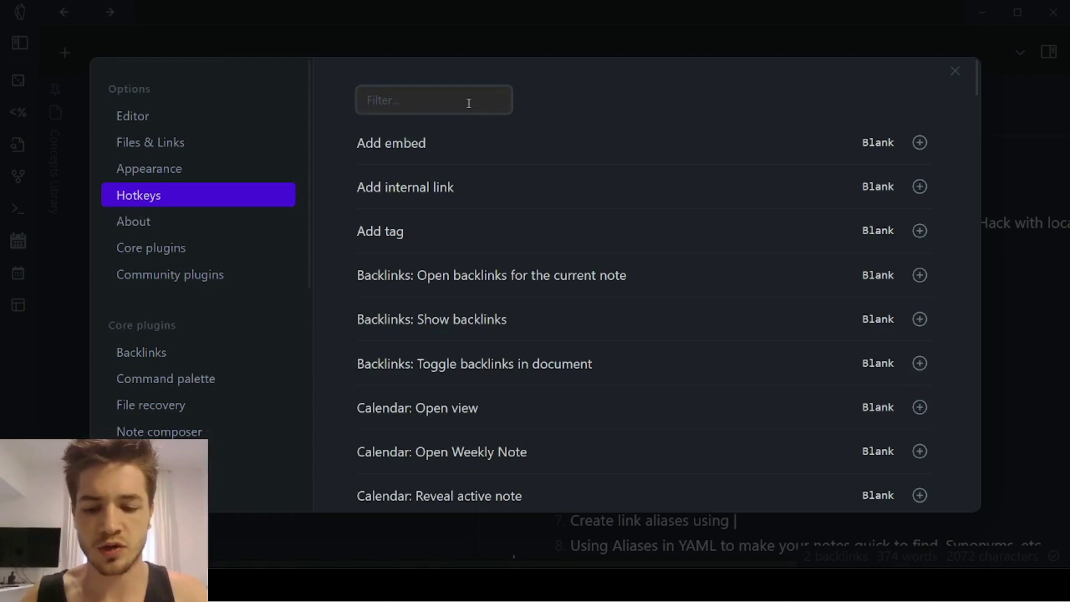
pyautogui.write('quick')
pyautogui.press('BackSpace')
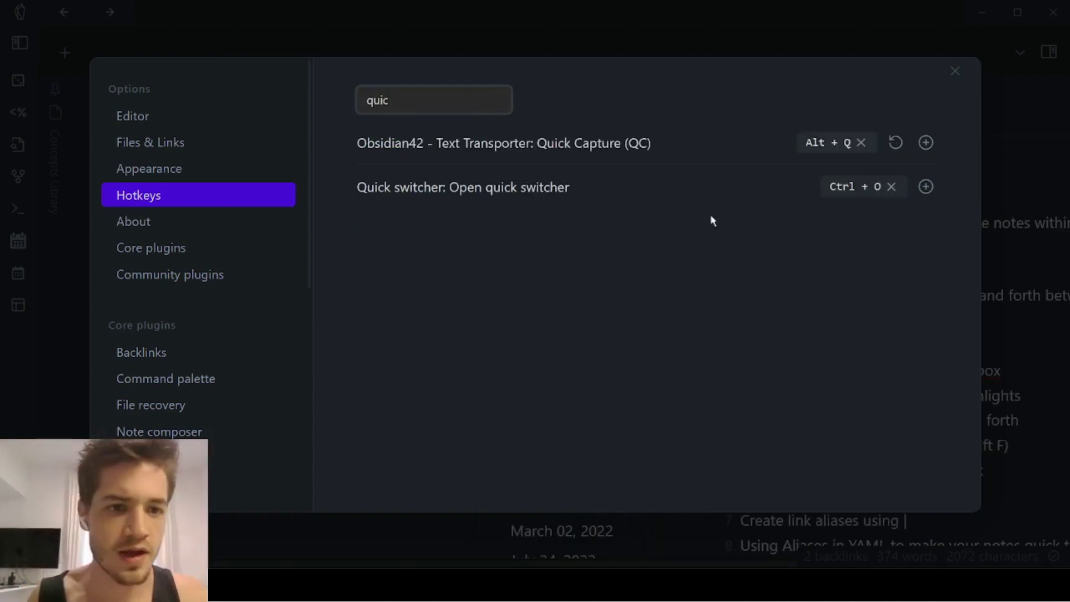
pyautogui.hotkey('ctrl', 'o')
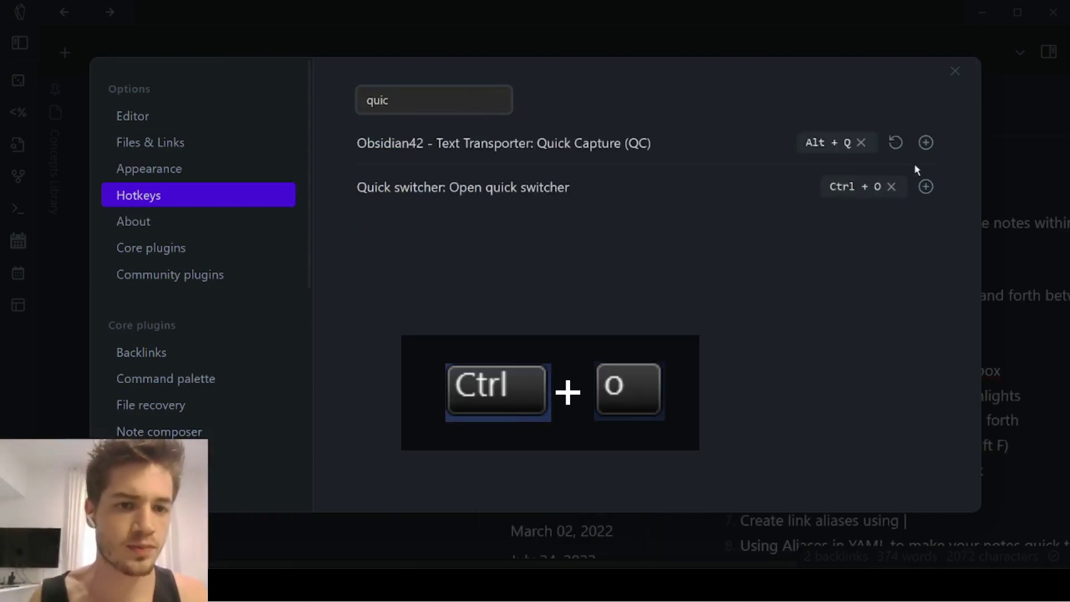
pyautogui.click(955, 72)
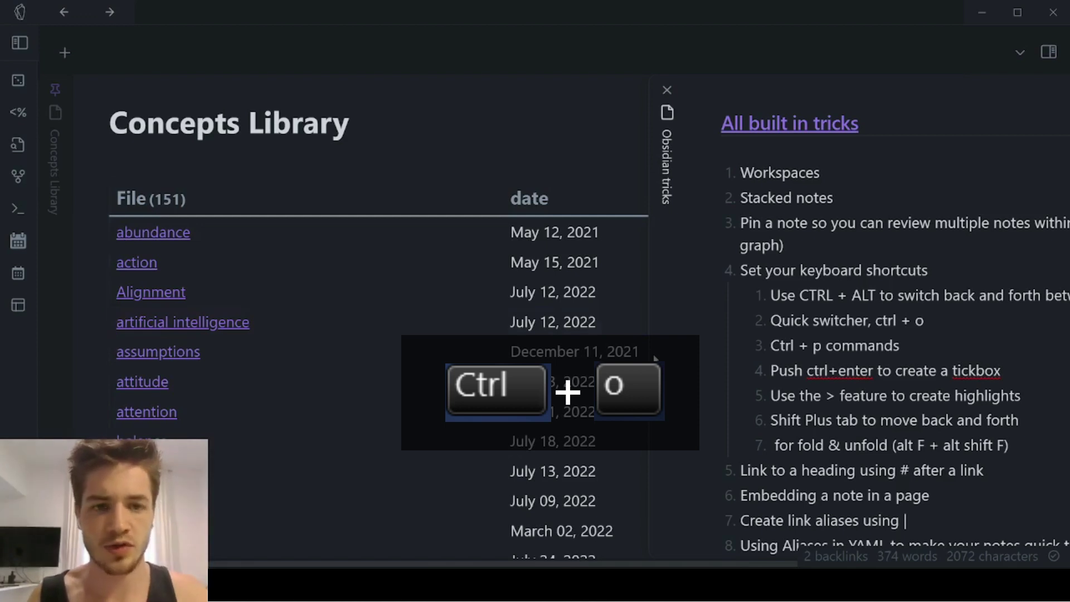
# Open the recent notes action, Willpower and Inner Compass one after another with the quick switcher
pyautogui.hotkey('ctrl', 'o')
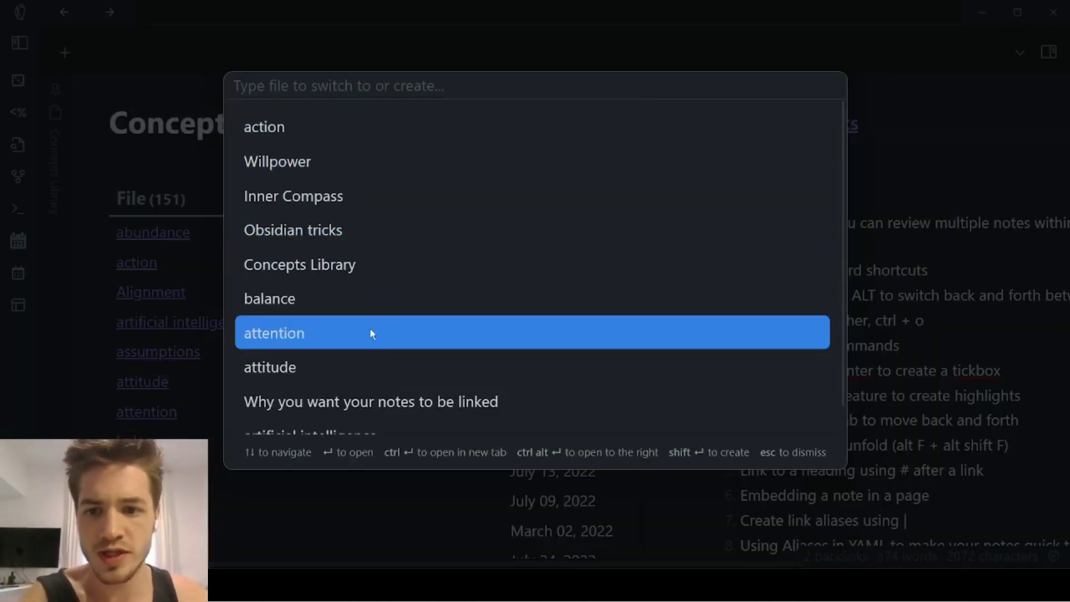
pyautogui.click(335, 137)
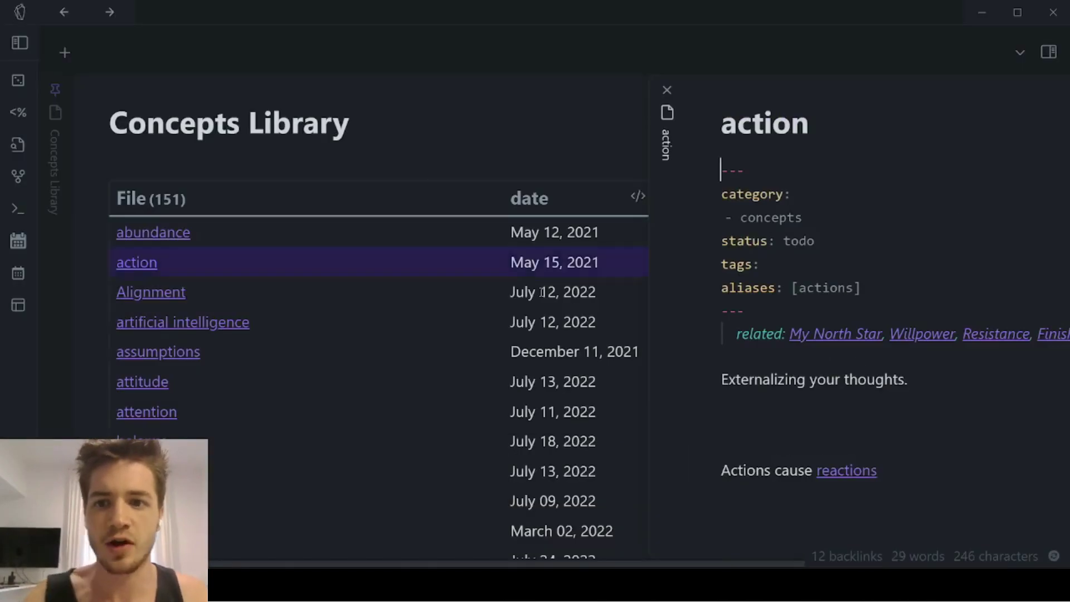
pyautogui.hotkey('ctrl', 'o')
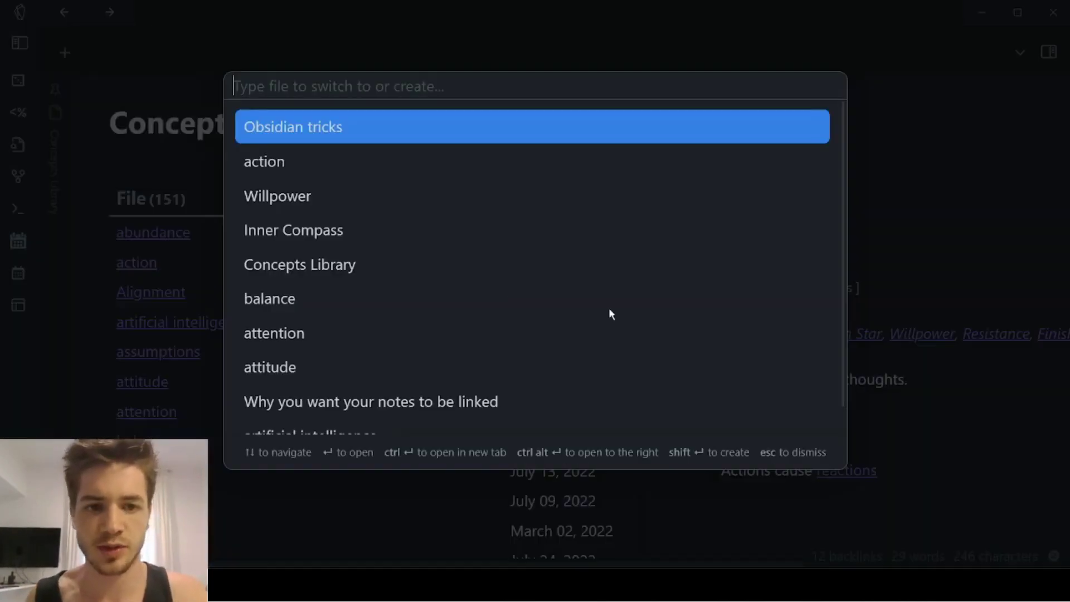
pyautogui.click(383, 194)
pyautogui.hotkey('ctrl', 'o')
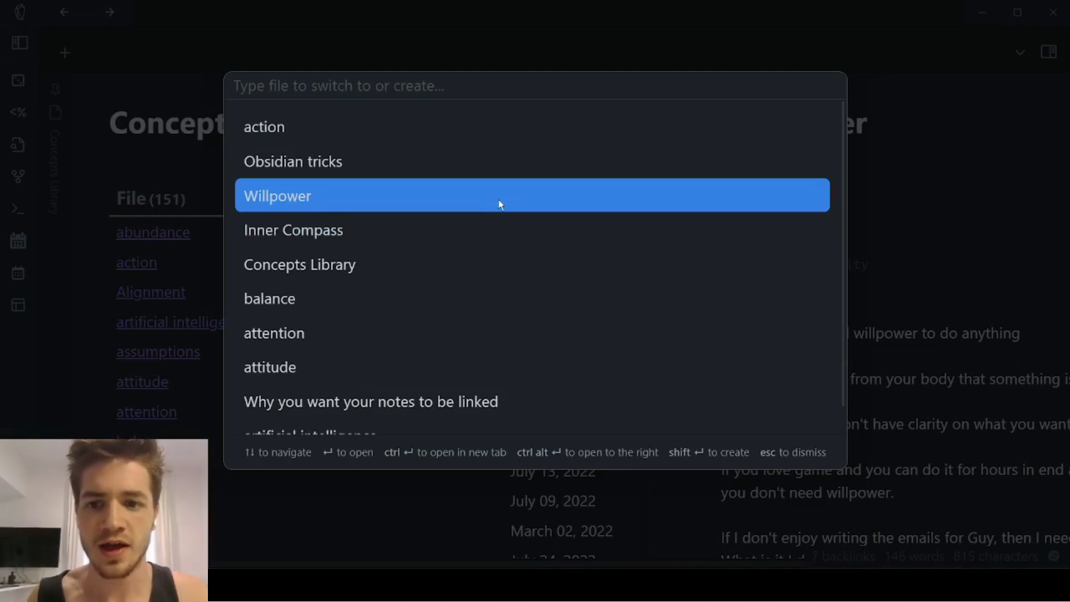
pyautogui.click(498, 200)
pyautogui.scroll(-3, 698, 280)
pyautogui.scroll(3, 698, 280)
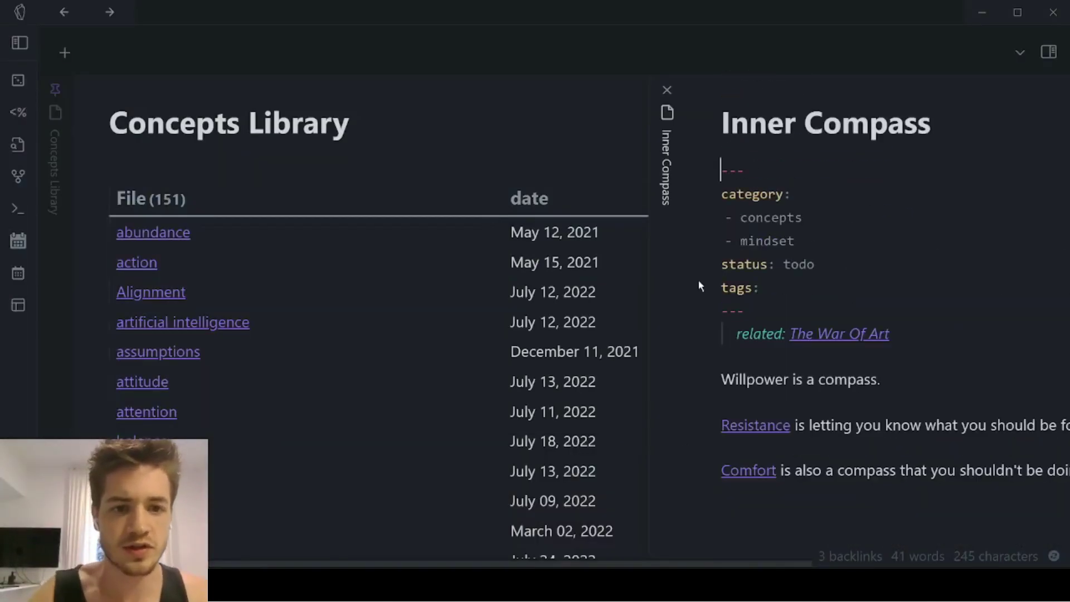
pyautogui.hscroll(1, 699, 282)
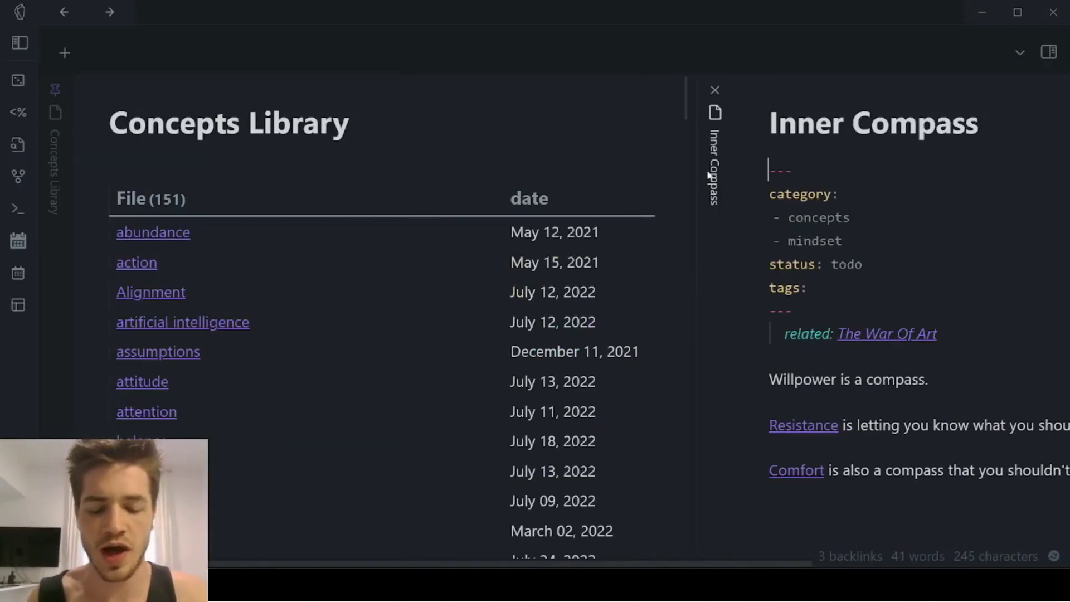
# Bring up the quick switcher and dismiss it, and view the open windows for comparison before returning to the Smart Notes vault in Obsidian
pyautogui.hotkey('ctrl', 'o')
pyautogui.press('Up')
pyautogui.press('Up')
pyautogui.press('Escape')
pyautogui.hotkey('alt', 'Tab')
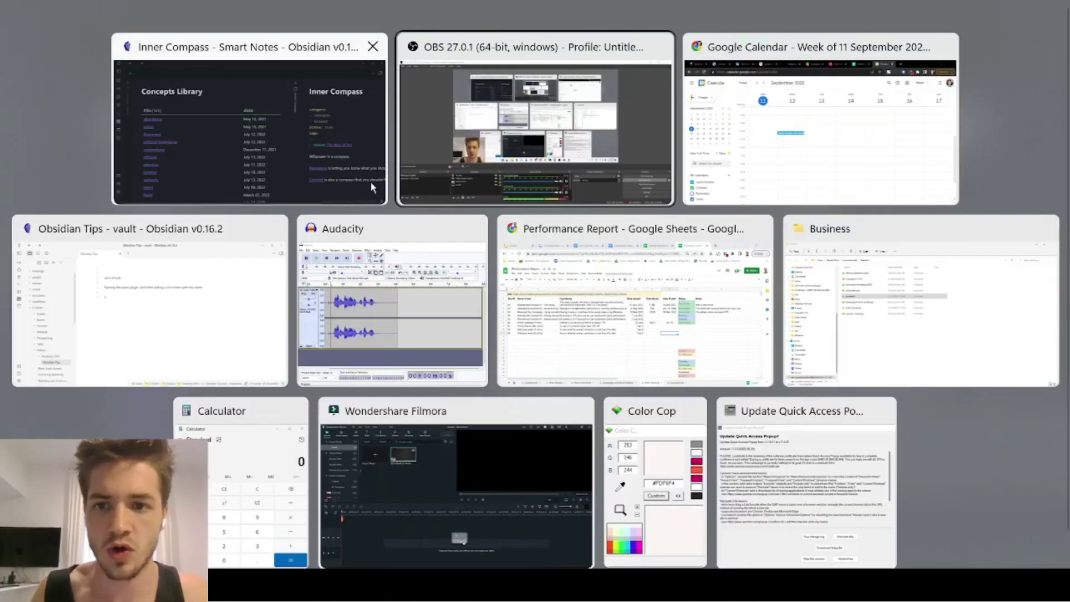
pyautogui.click(346, 112)
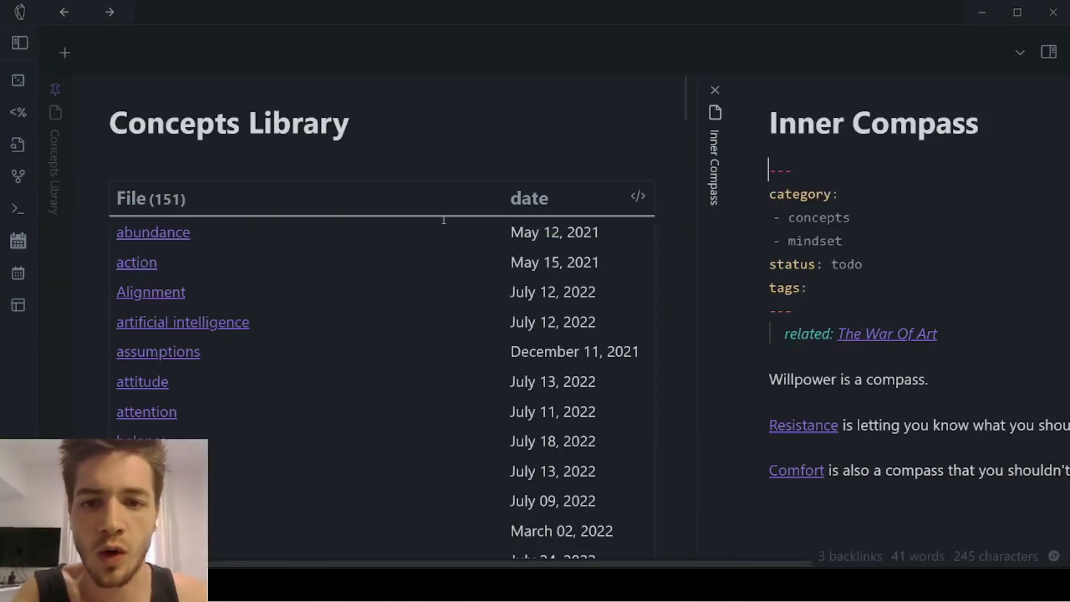
# Open the Obsidian tricks note with the quick switcher and skim its opening section
pyautogui.hotkey('ctrl', 'o')
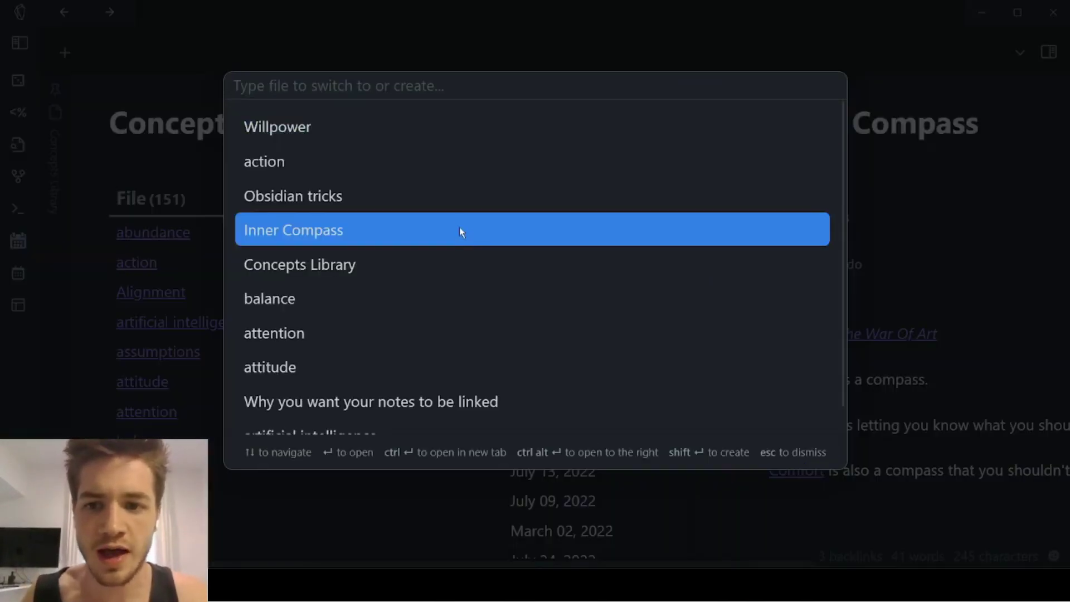
pyautogui.click(450, 204)
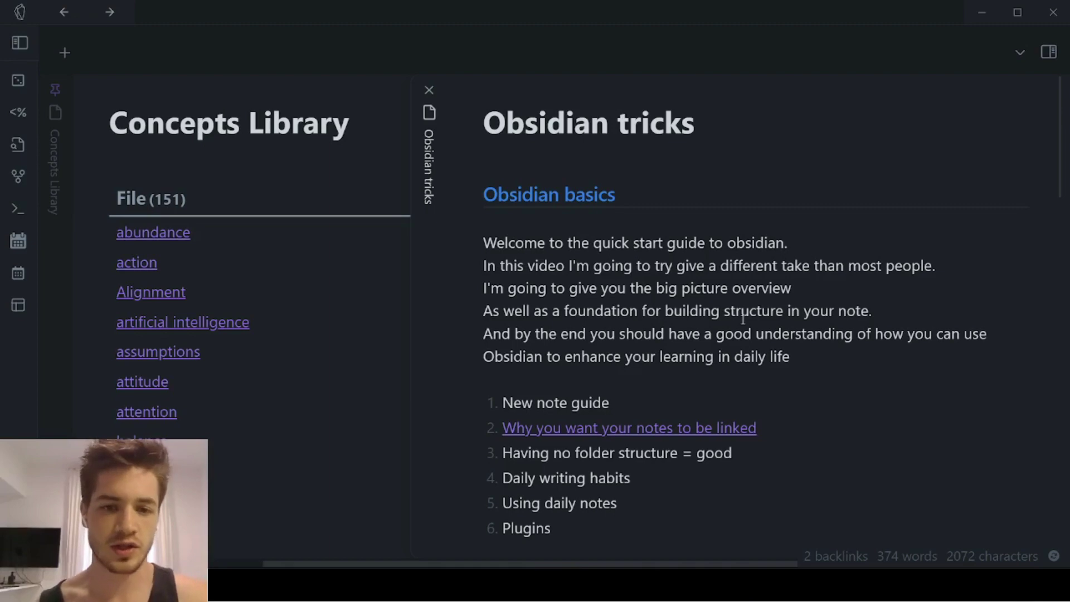
pyautogui.scroll(-4, 961, 334)
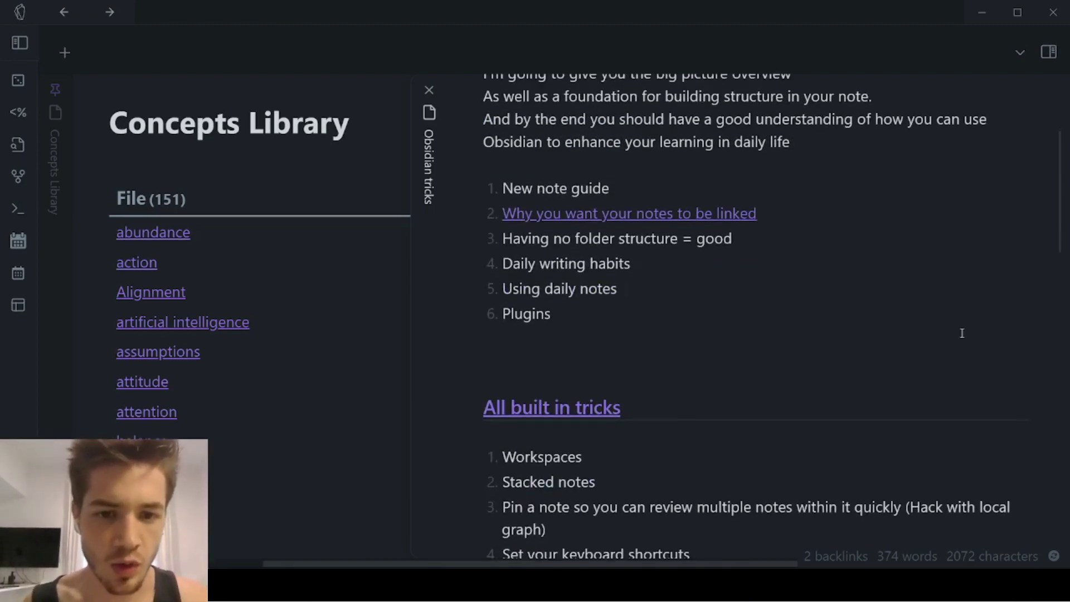
pyautogui.scroll(4, 961, 333)
pyautogui.click(804, 355)
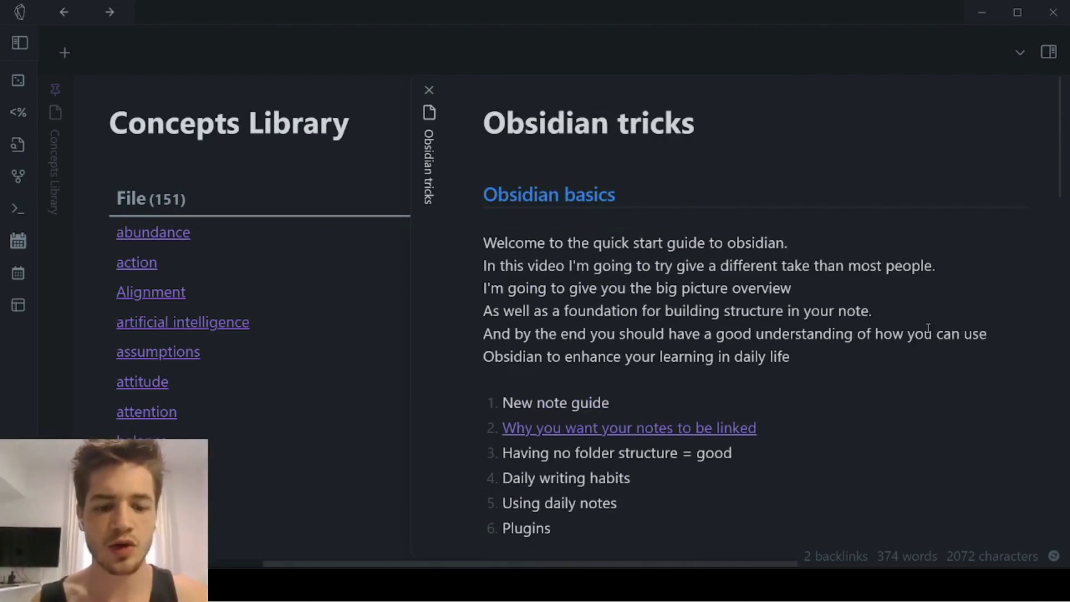
# Browse the command palette's list, including the navigation and Text Transporter commands, and dismiss it
pyautogui.hotkey('ctrl', 'p')
pyautogui.scroll(-20, 414, 263)
pyautogui.scroll(-5, 414, 290)
pyautogui.scroll(1, 413, 319)
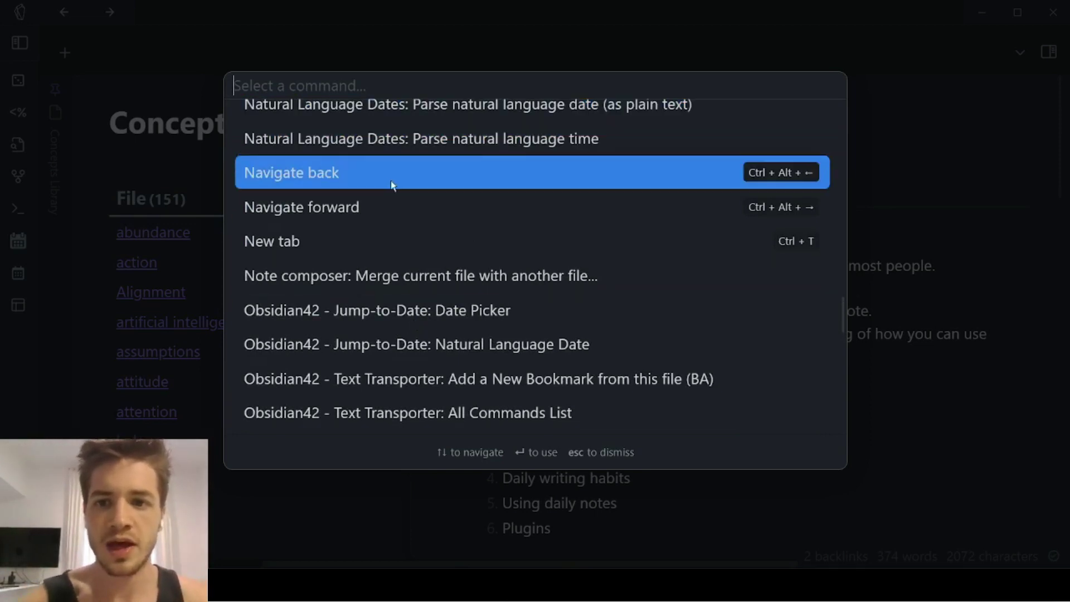
pyautogui.scroll(-5, 488, 301)
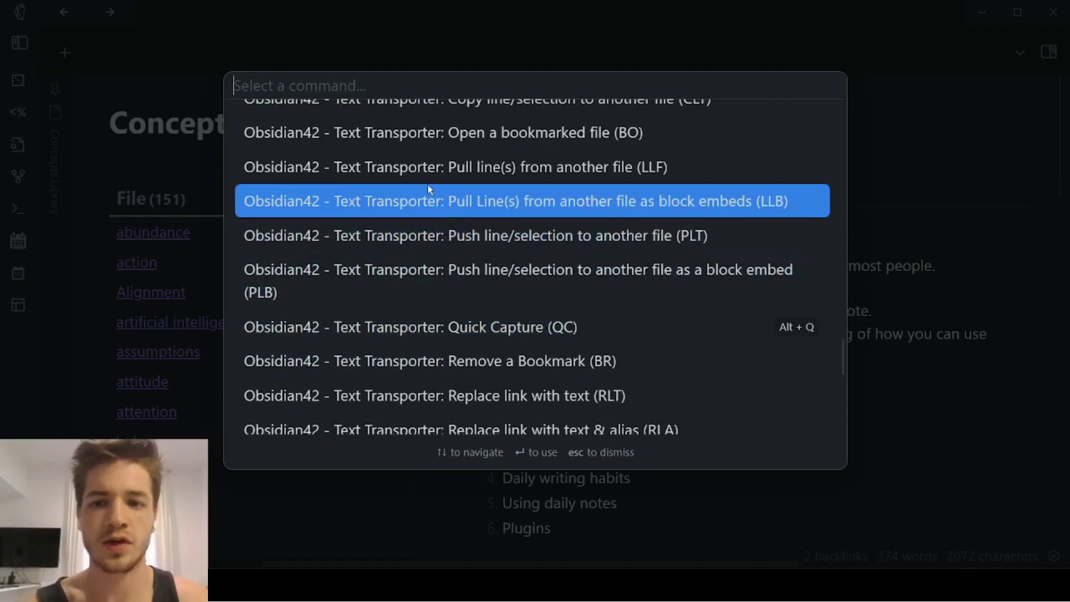
pyautogui.scroll(15, 427, 185)
pyautogui.click(908, 112)
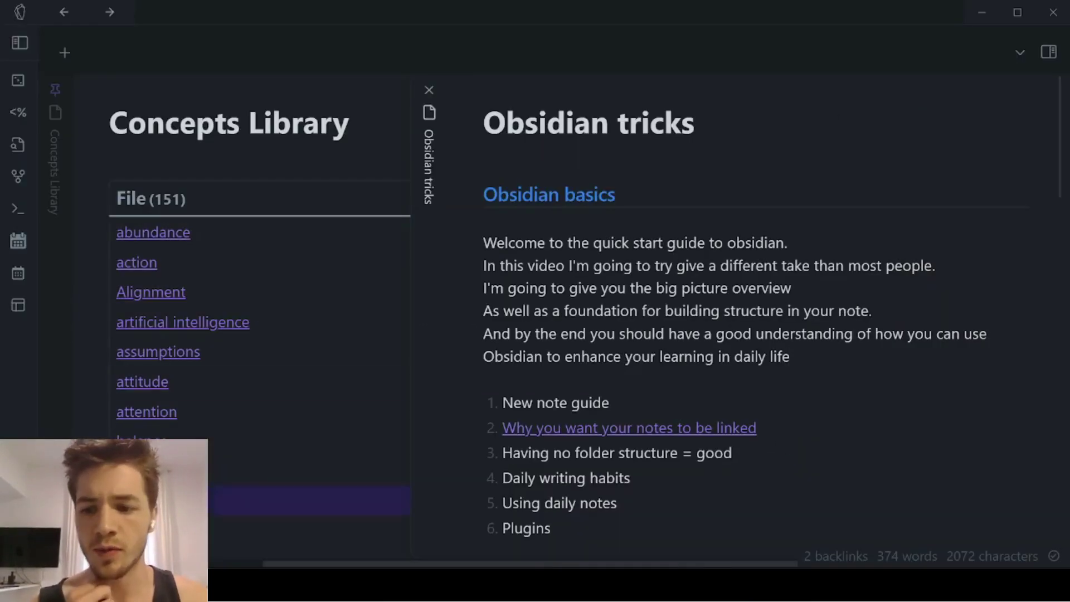
# Look up the command palette's hotkey in the Hotkeys settings with the filter "comman", and close the settings
pyautogui.hotkey('ctrl', ',')
pyautogui.click(209, 194)
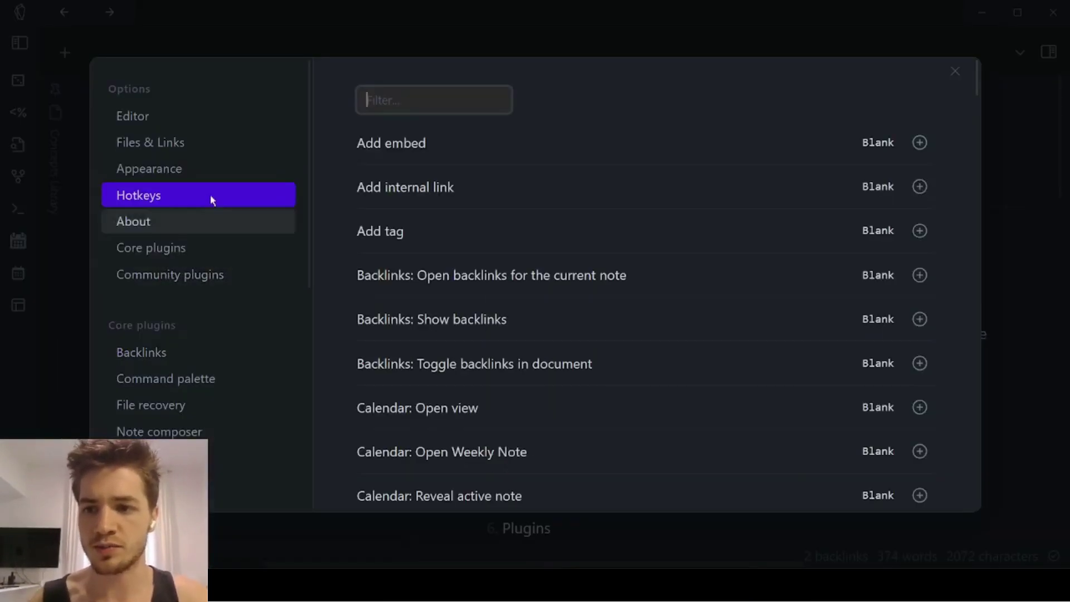
pyautogui.click(434, 111)
pyautogui.write('comman')
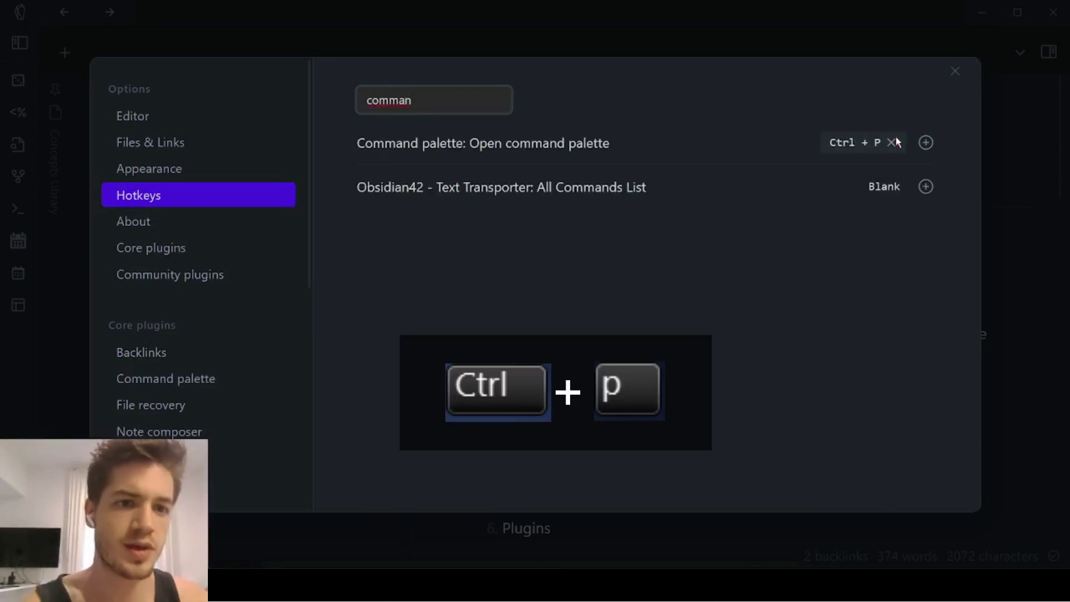
pyautogui.click(955, 71)
# Skim the Obsidian tricks note, and briefly show the sidebar with the outline and file list before hiding it again
pyautogui.scroll(-4, 737, 275)
pyautogui.scroll(-8, 737, 275)
pyautogui.scroll(12, 737, 275)
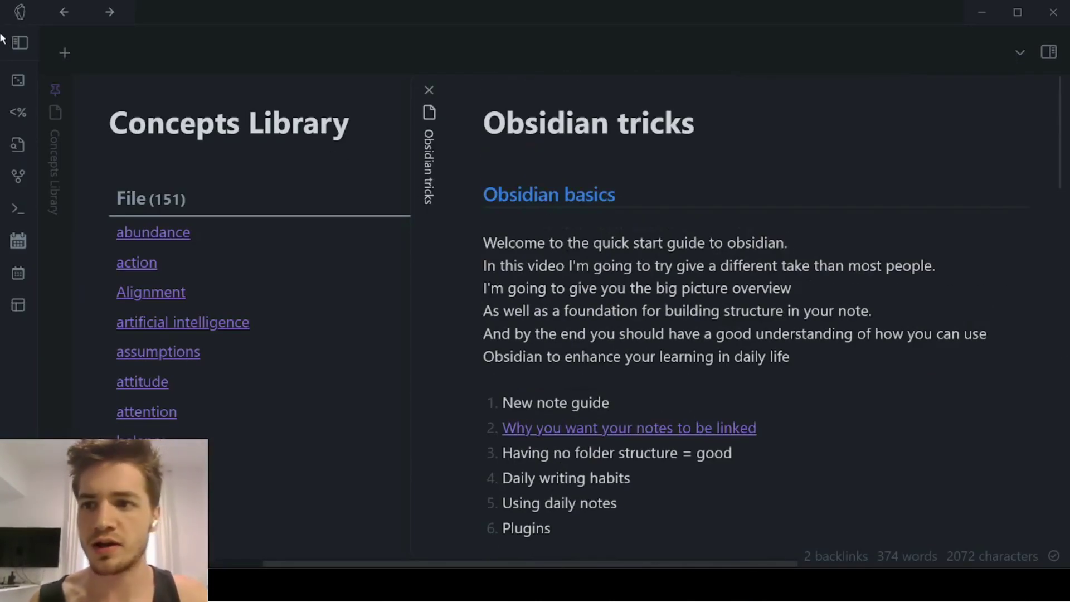
pyautogui.click(19, 43)
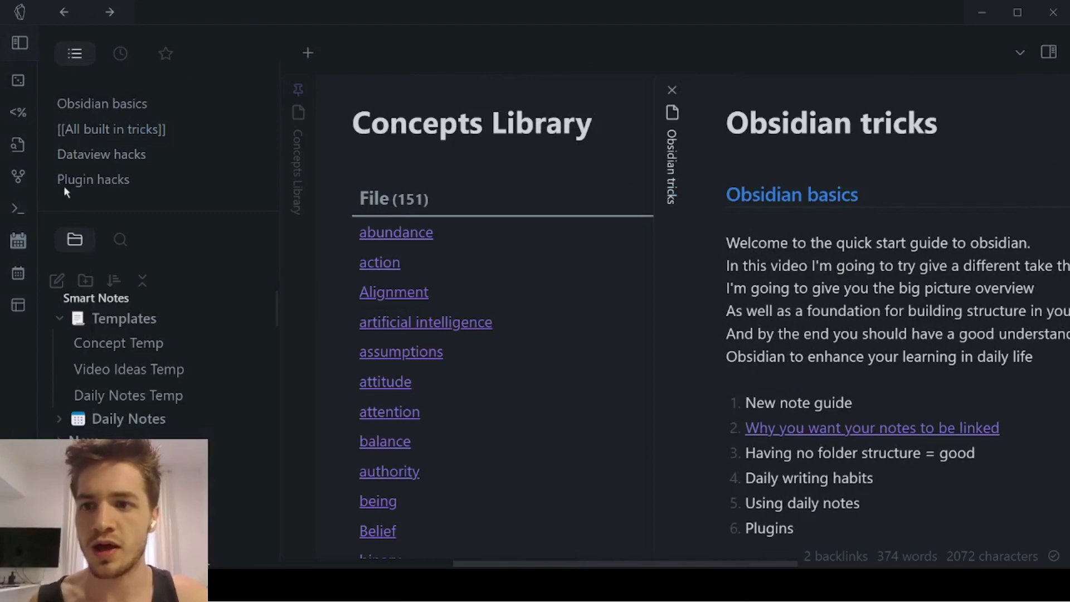
pyautogui.click(19, 43)
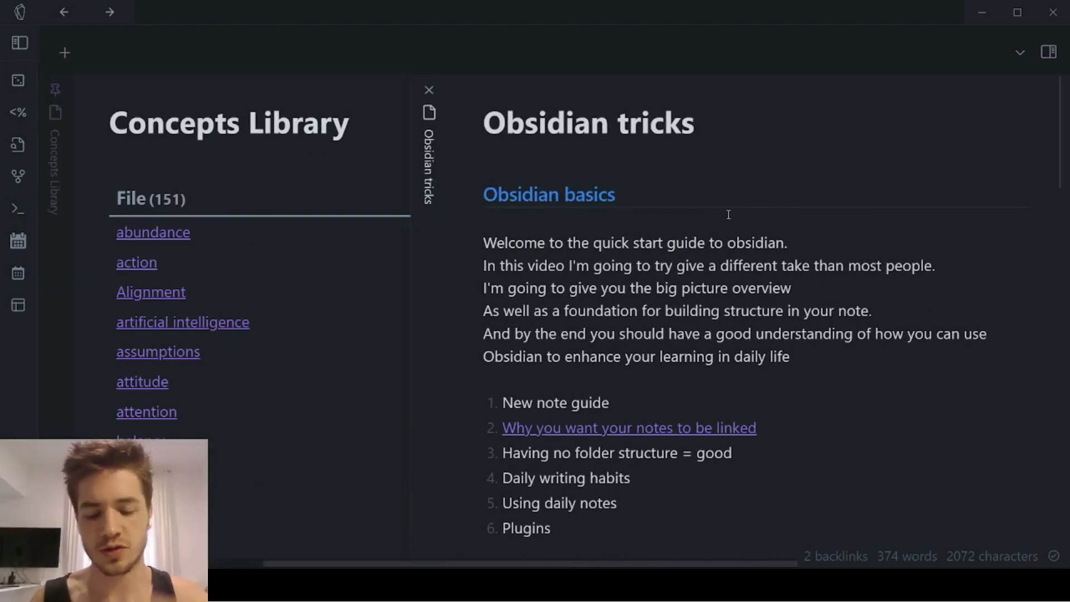
# Create a new note with the command palette's Create new note command, and start an empty line in its body
pyautogui.hotkey('ctrl', 'p')
pyautogui.write('new')
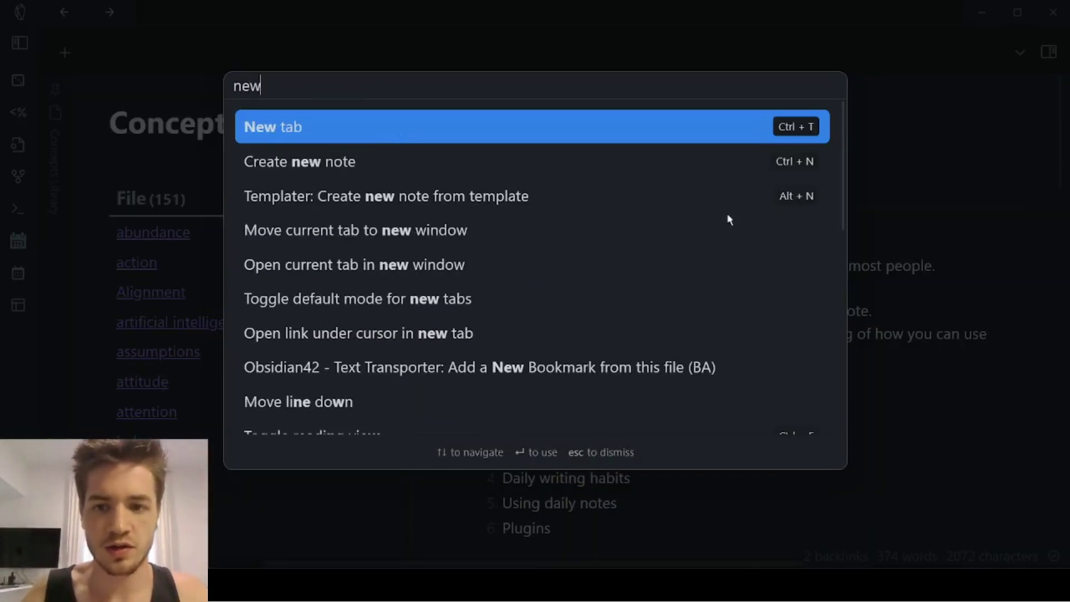
pyautogui.press('Down')
pyautogui.press('Return')
pyautogui.click(672, 336)
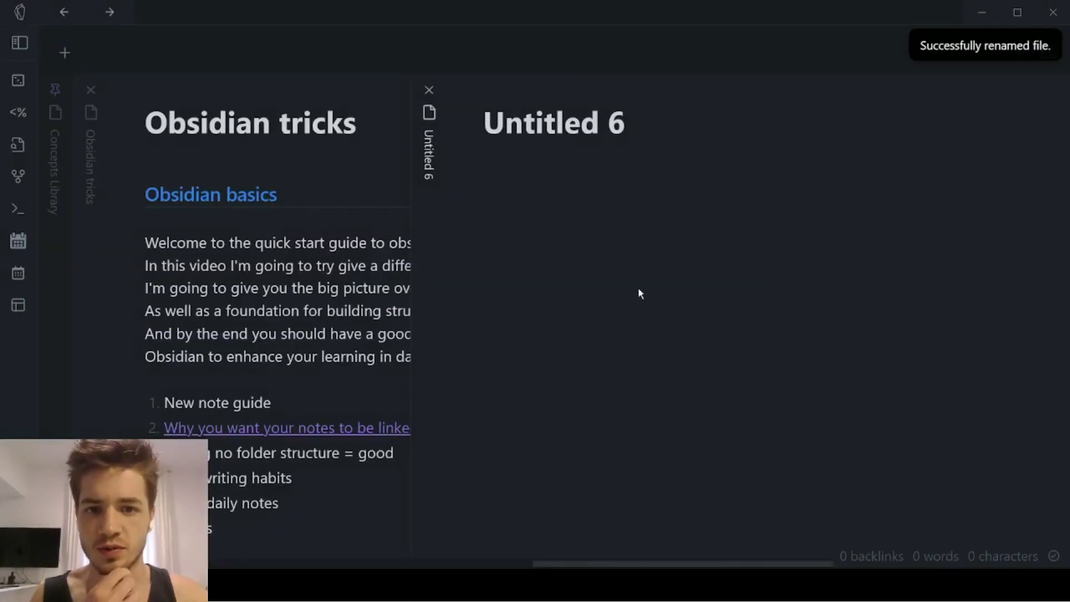
pyautogui.click(657, 132)
pyautogui.press('Return')
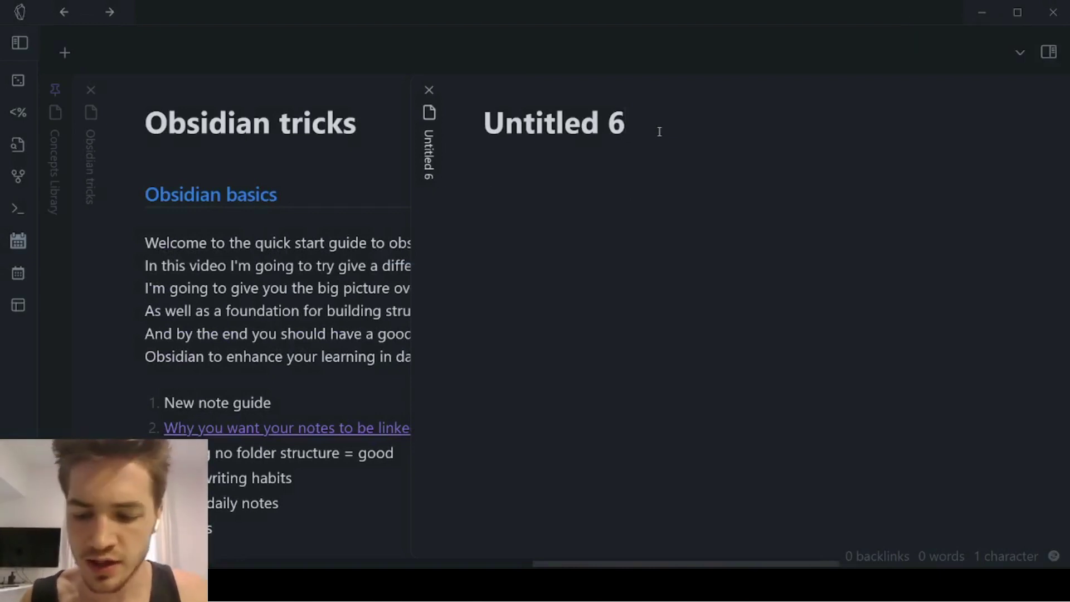
# Insert the Video Ideas Temp template into the new note through the command palette, and highlight the inserted front matter
pyautogui.hotkey('ctrl', 'p')
pyautogui.write('t')
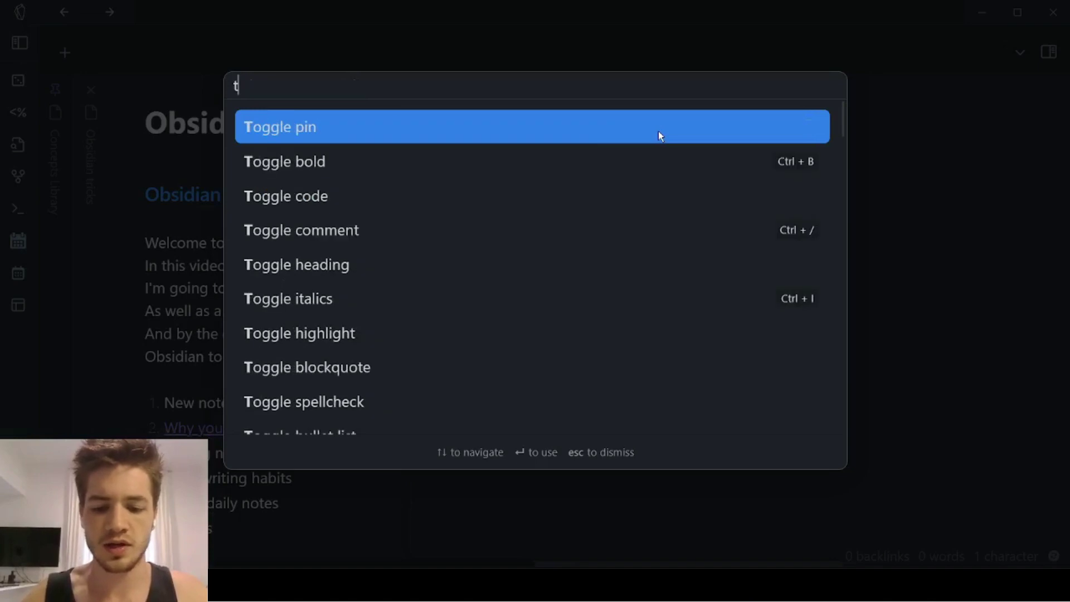
pyautogui.write('empl')
pyautogui.click(659, 133)
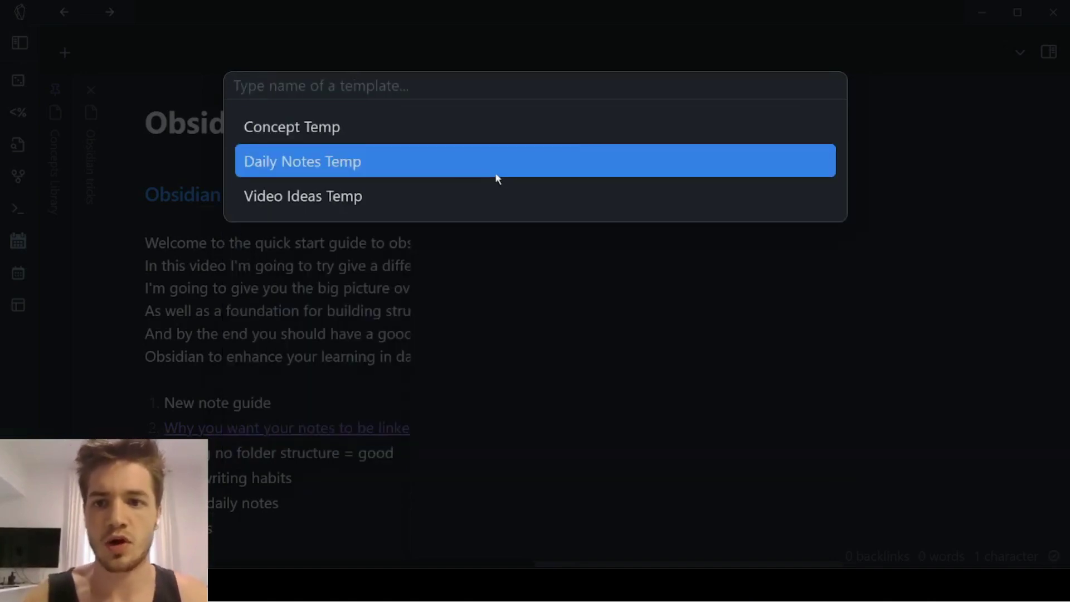
pyautogui.click(420, 185)
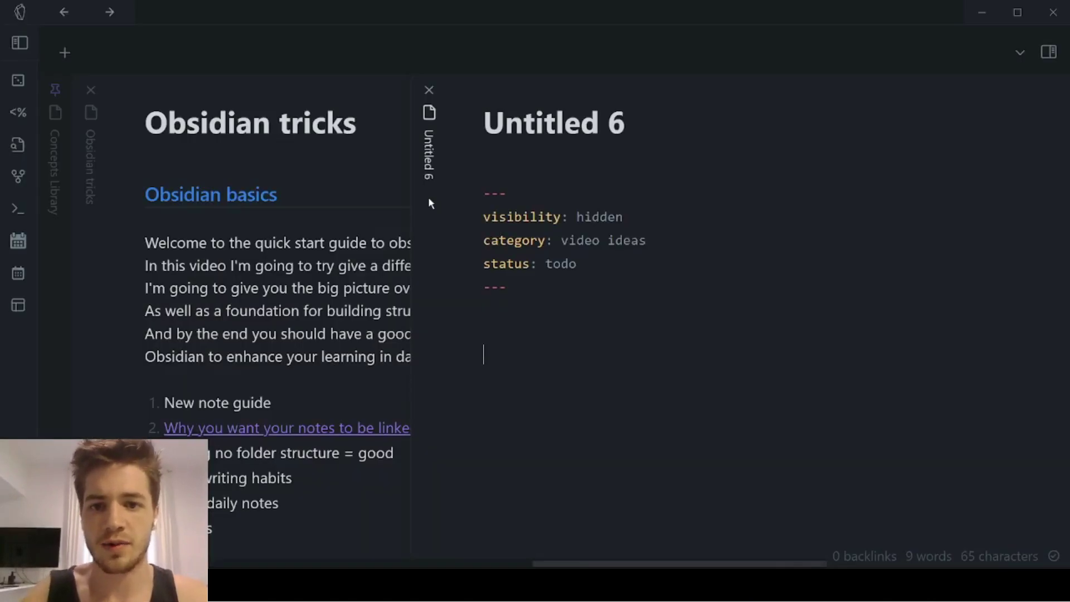
pyautogui.moveTo(492, 196); pyautogui.dragTo(569, 335)
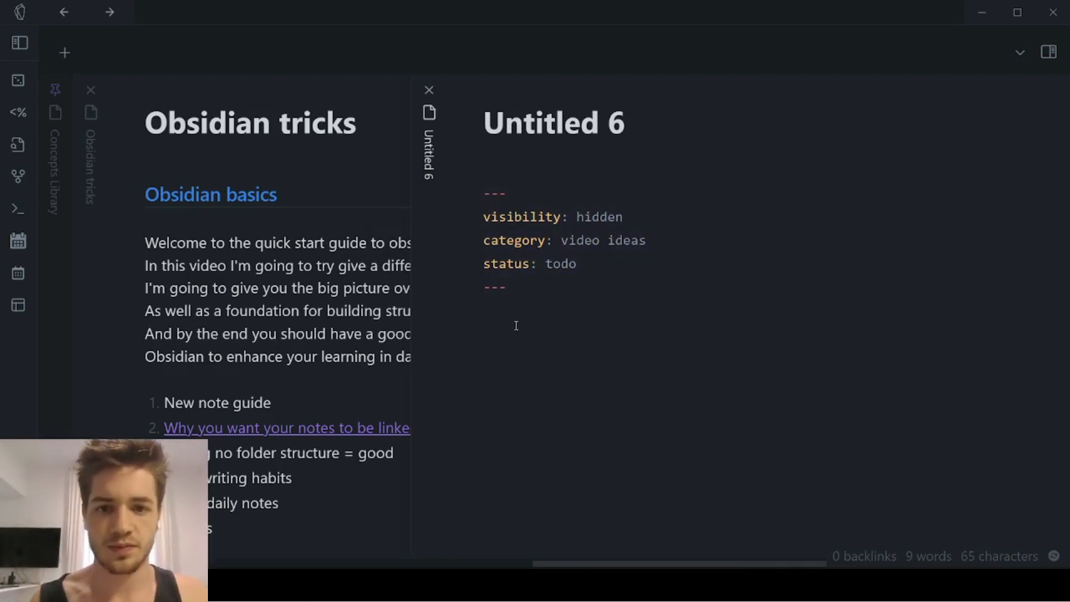
# Close the new note, and read the keyboard shortcuts list in the Obsidian tricks note
pyautogui.click(428, 91)
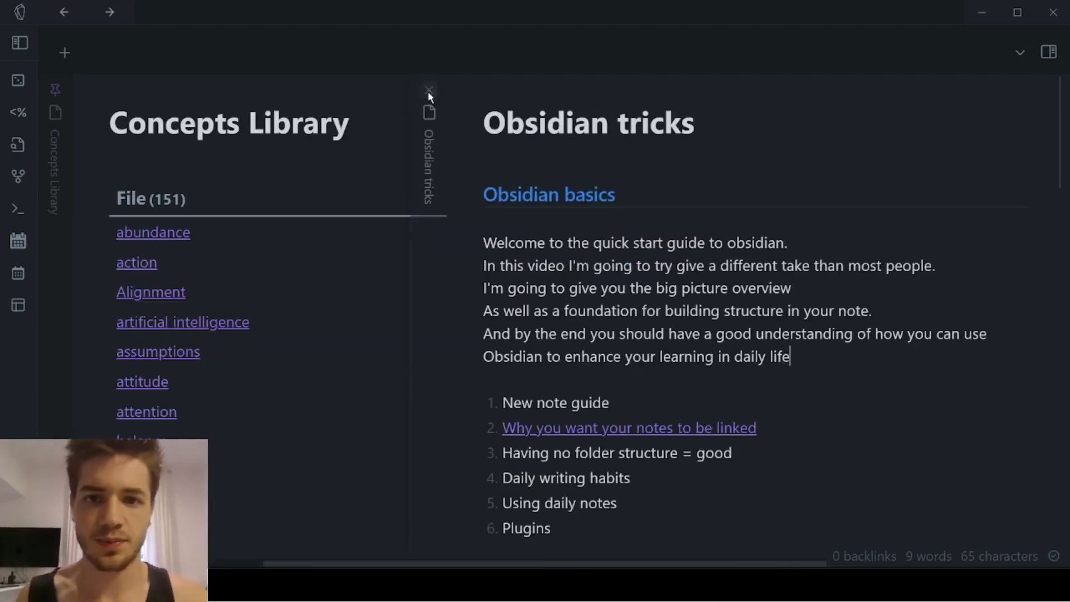
pyautogui.scroll(-10, 539, 296)
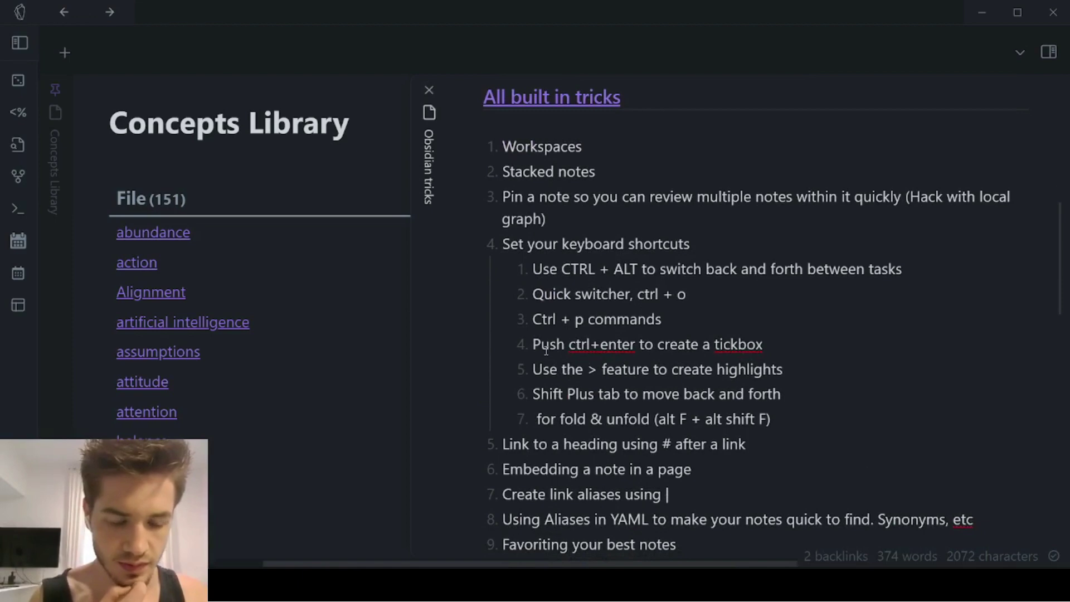
pyautogui.scroll(5, 542, 330)
pyautogui.scroll(-5, 542, 327)
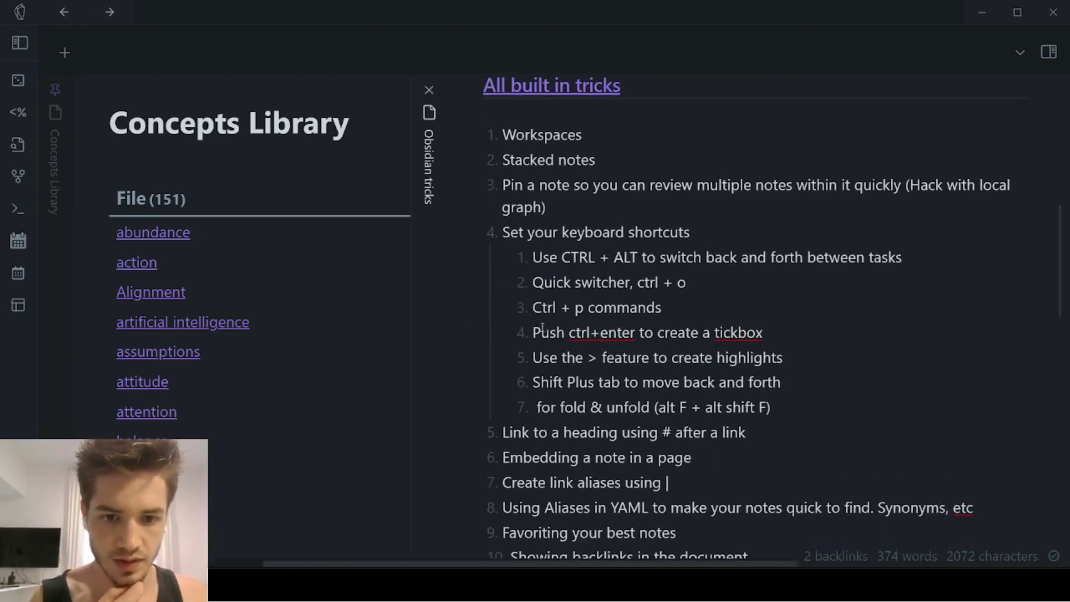
# Open Sample Note with the quick switcher, and place the cursor on the empty line under the Todo List heading
pyautogui.click(537, 342)
pyautogui.moveTo(625, 377); pyautogui.dragTo(770, 386)
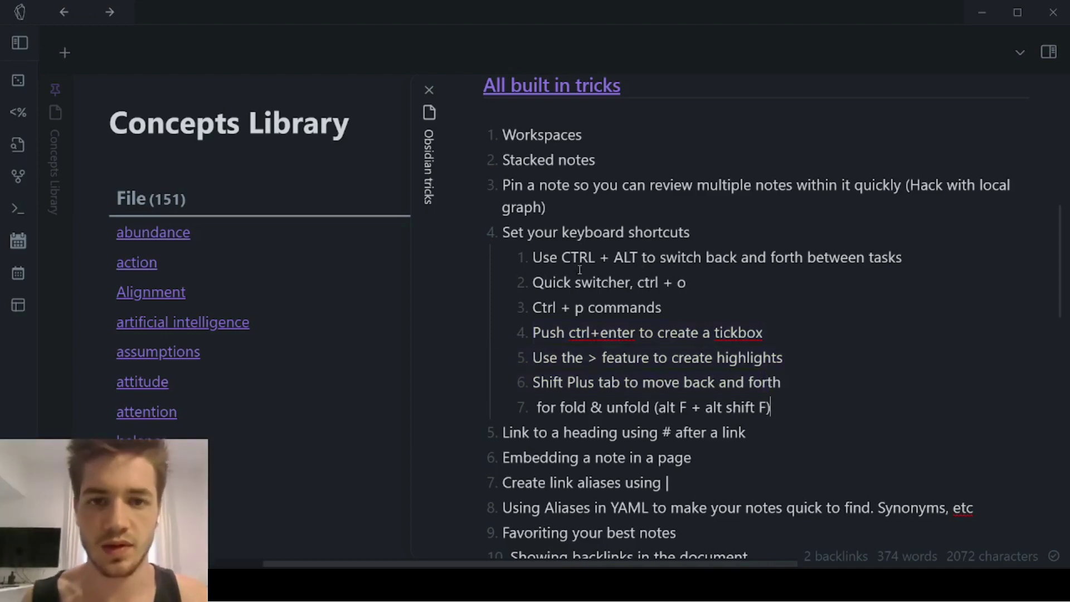
pyautogui.scroll(8, 578, 262)
pyautogui.hotkey('ctrl', 'o')
pyautogui.write('sampl')
pyautogui.press('Return')
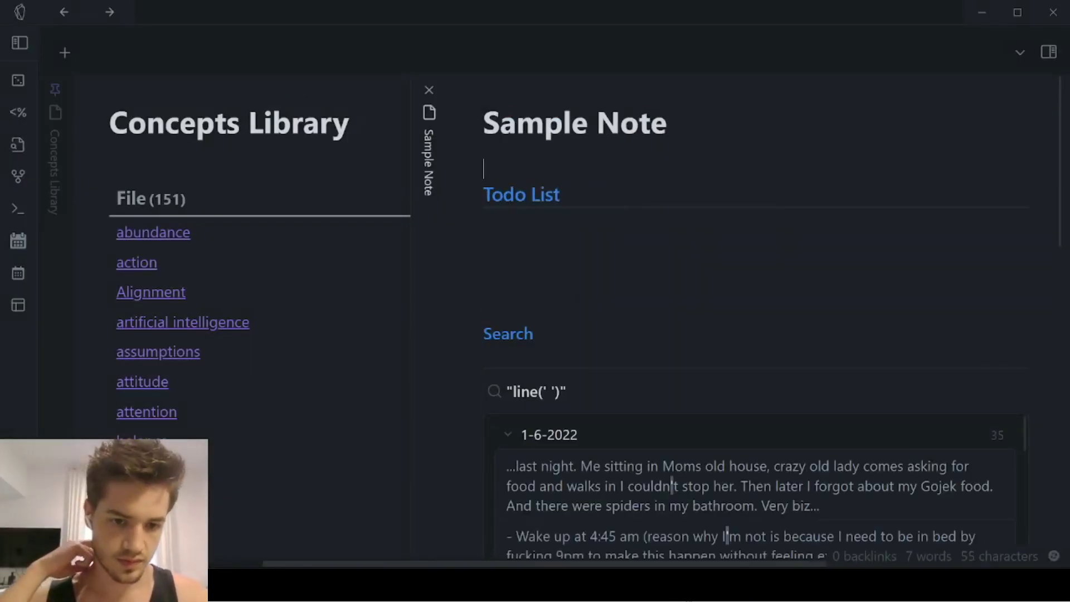
pyautogui.click(688, 595)
pyautogui.click(688, 596)
pyautogui.hotkey('alt', 'Tab')
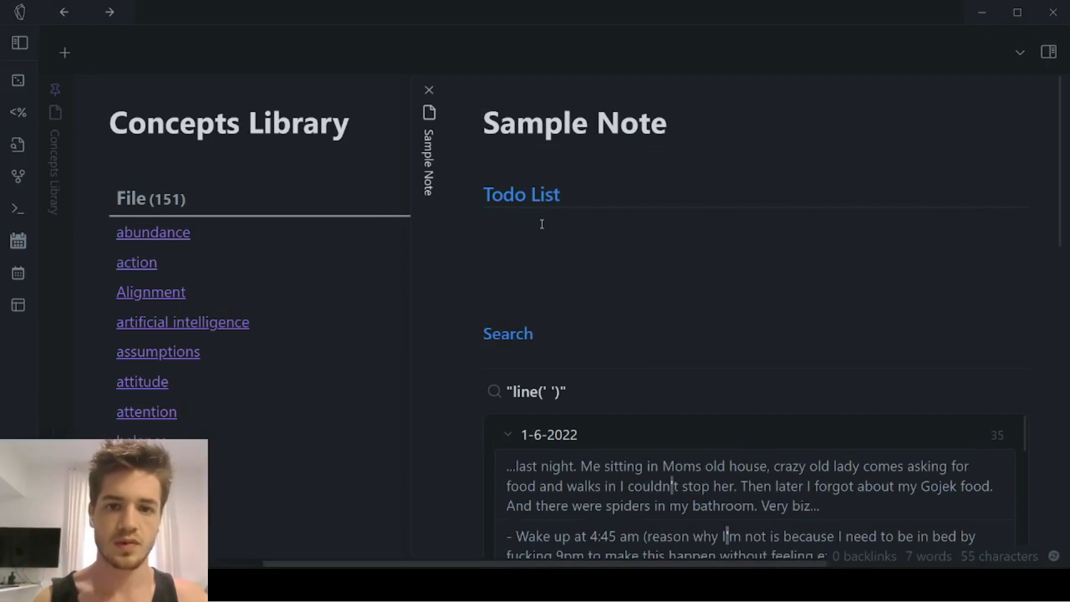
pyautogui.click(563, 269)
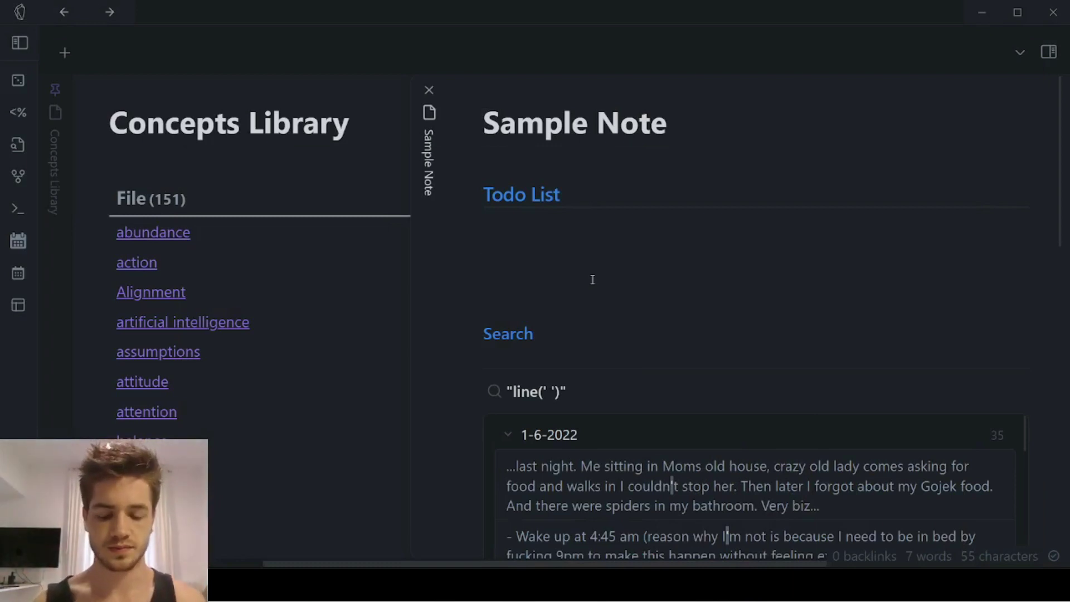
# Go back to the Obsidian tricks note to check its keyboard shortcuts list, and return to Sample Note
pyautogui.hotkey('ctrl', 'alt', 'Left')
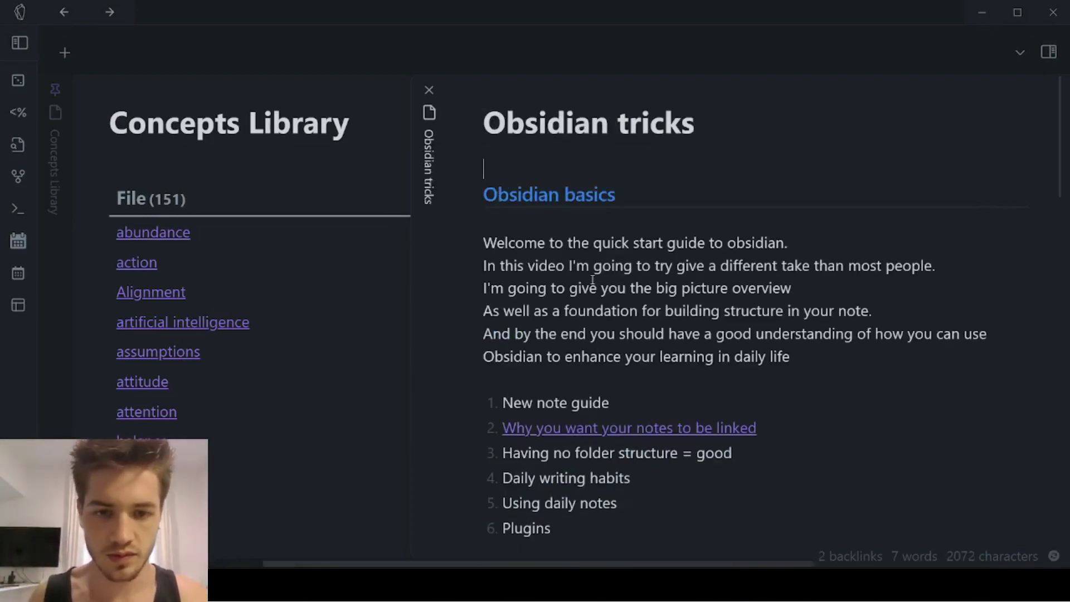
pyautogui.scroll(-15, 593, 279)
pyautogui.scroll(3, 593, 279)
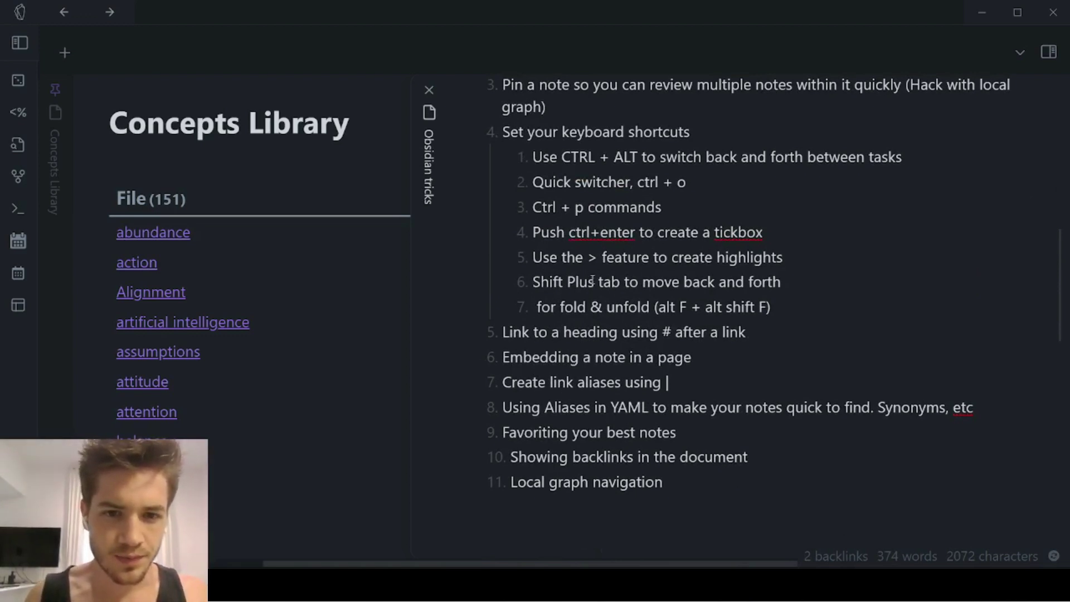
pyautogui.hotkey('ctrl', 'alt', 'Right')
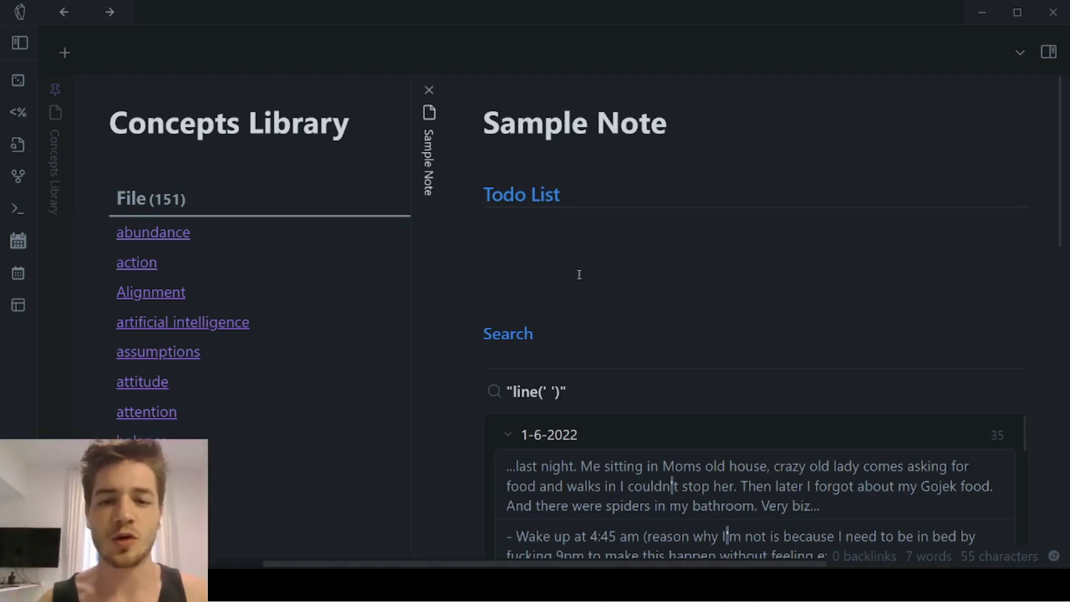
# Try the checkbox hotkey on the empty line under Todo List, and remove the inserted checkbox
pyautogui.hotkey('ctrl', 'Return')
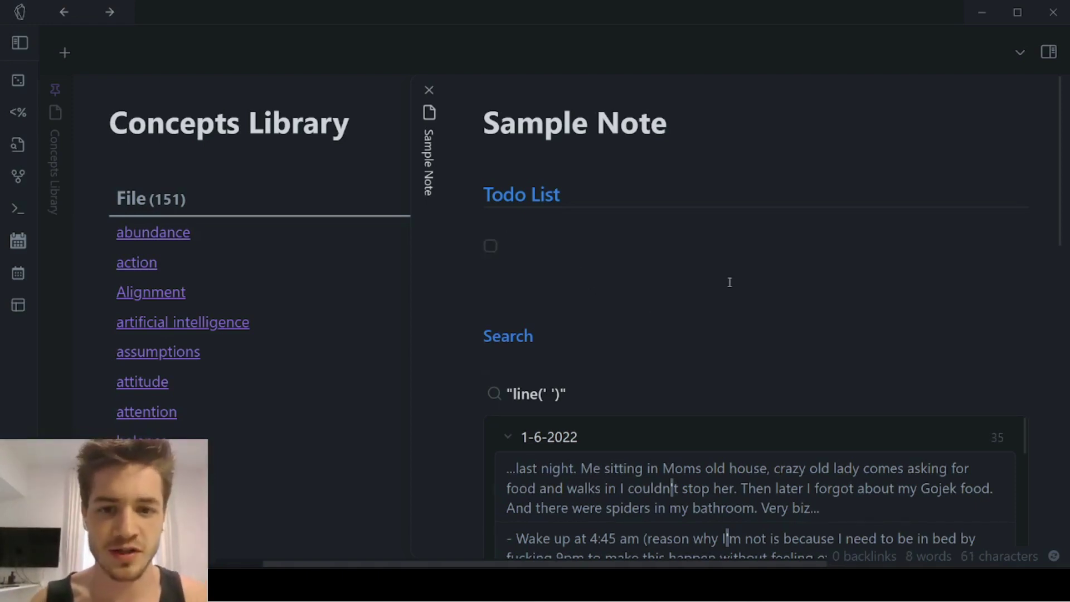
pyautogui.hotkey('ctrl', 'z')
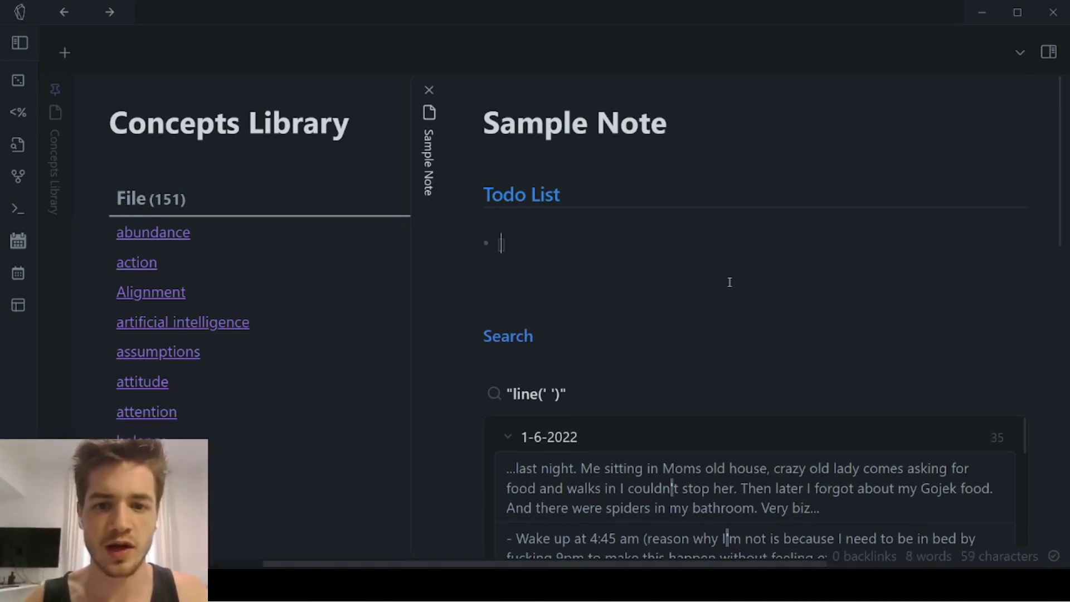
pyautogui.press('BackSpace')
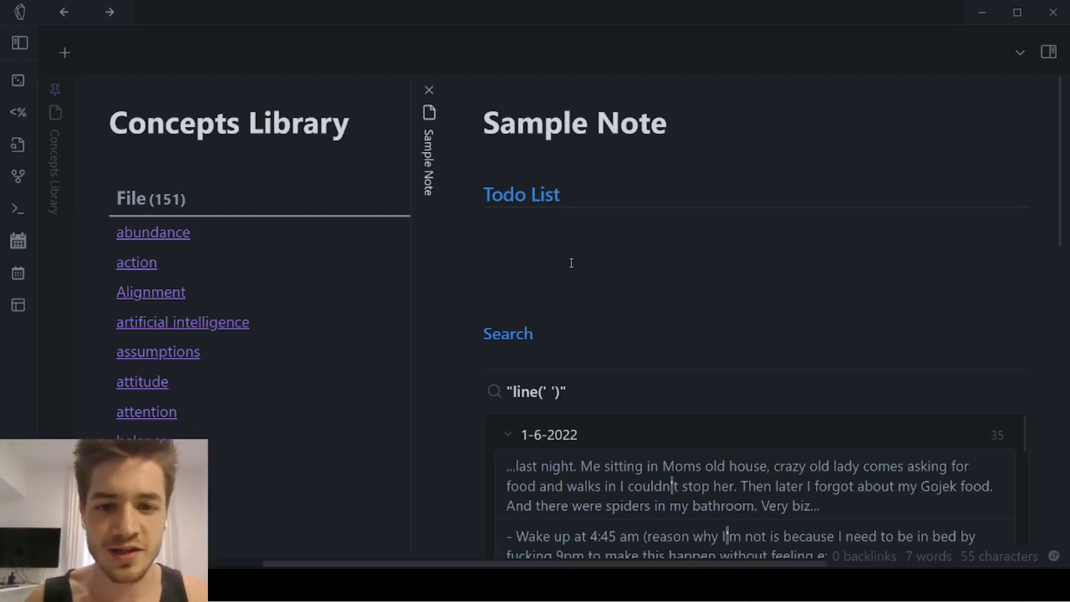
# Write the checkbox Markdown "- [ ]" by hand under the Todo List heading, and clear the line again
pyautogui.write('- [ ]')
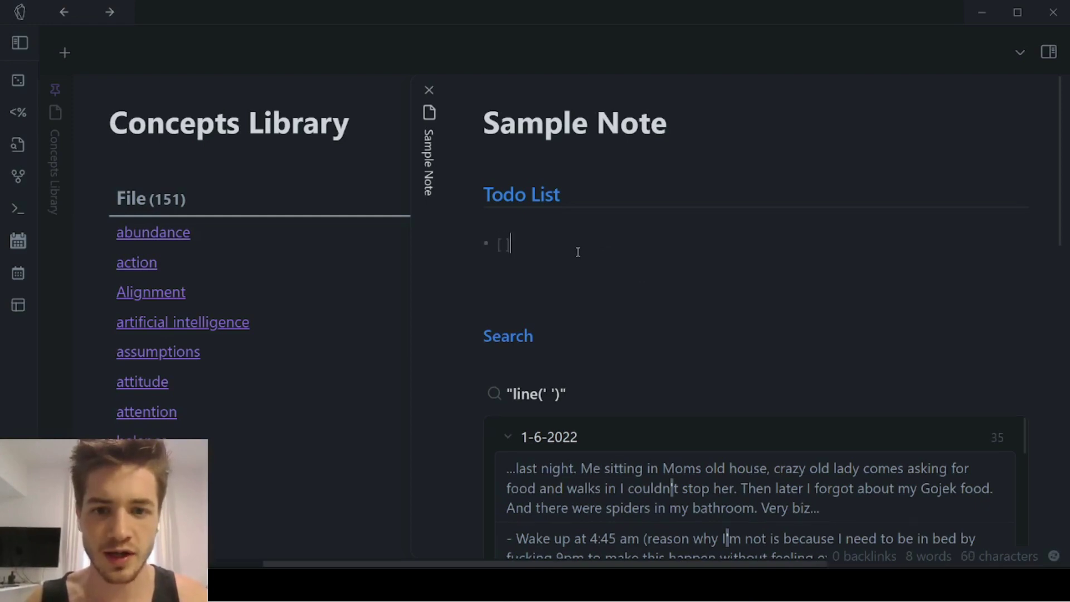
pyautogui.press('BackSpace')
pyautogui.click(489, 244)
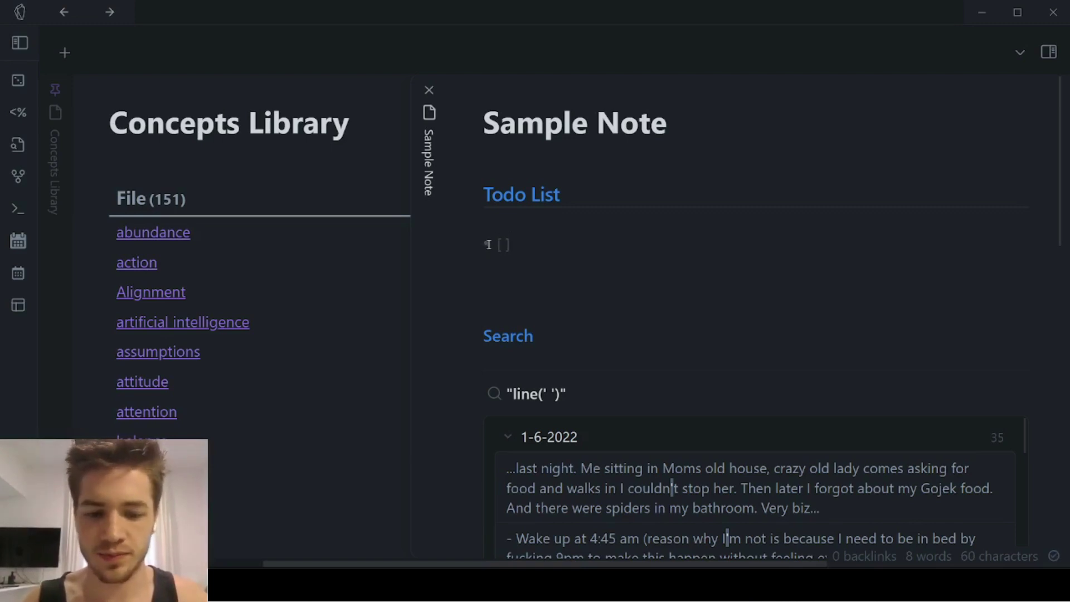
pyautogui.write('`')
pyautogui.press('BackSpace')
pyautogui.press('BackSpace')
pyautogui.press('BackSpace')
pyautogui.press('Return')
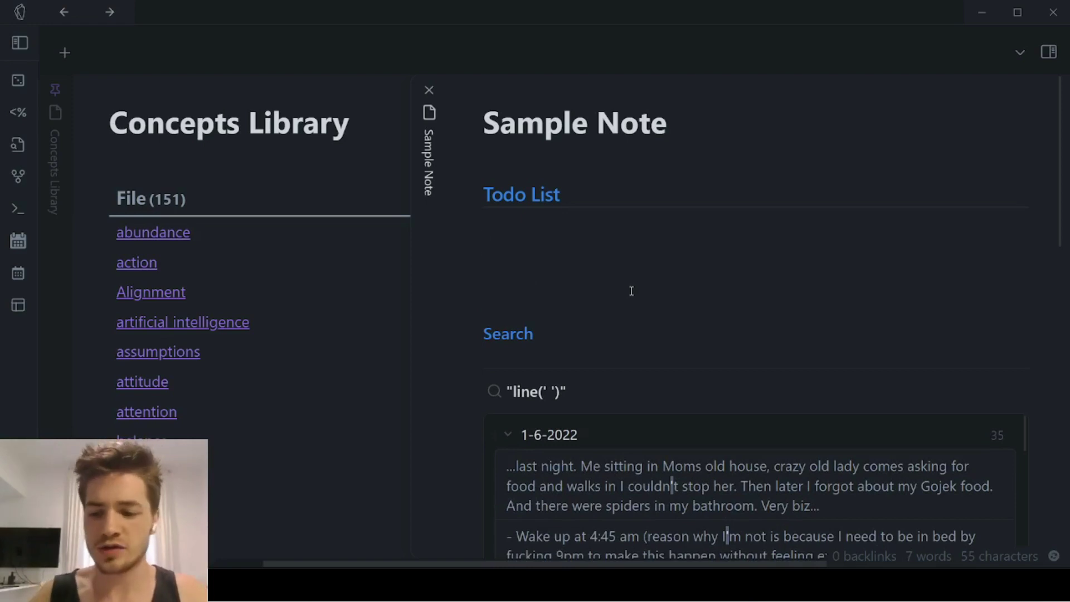
# Write " - []" as inline code under Todo List, strip the backticks to turn it into a checkbox, and delete it
pyautogui.write('` - ')
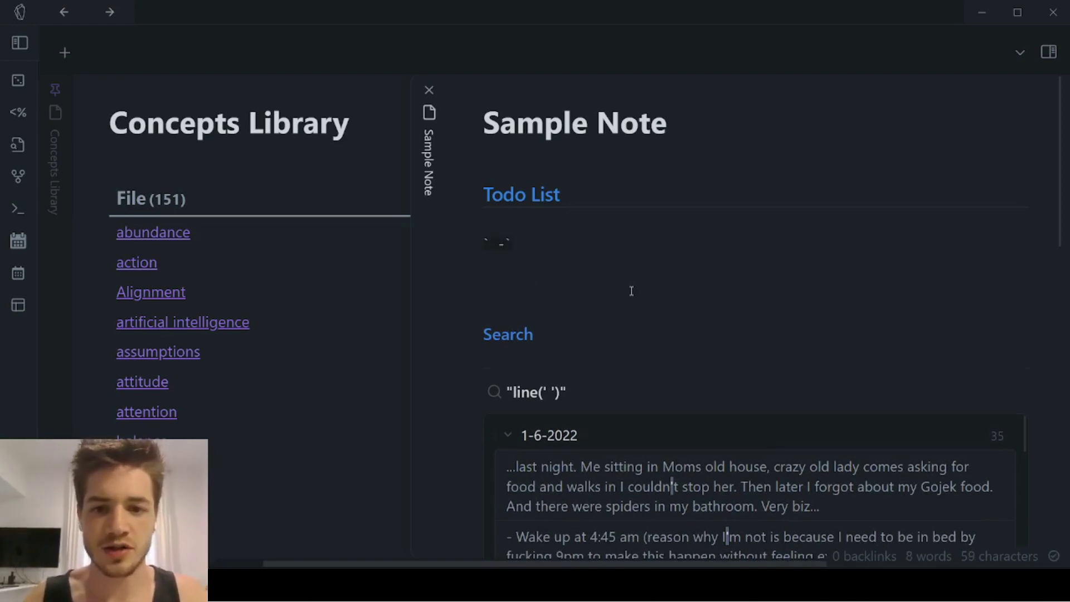
pyautogui.write('[]')
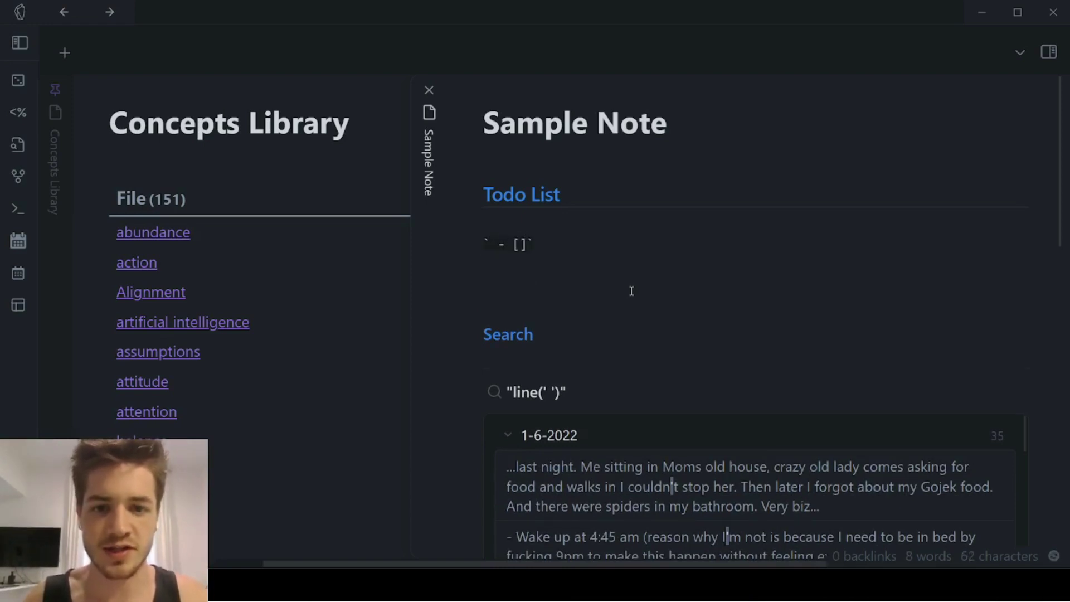
pyautogui.moveTo(493, 245); pyautogui.dragTo(459, 248)
pyautogui.press('BackSpace')
pyautogui.click(537, 242)
pyautogui.press('BackSpace')
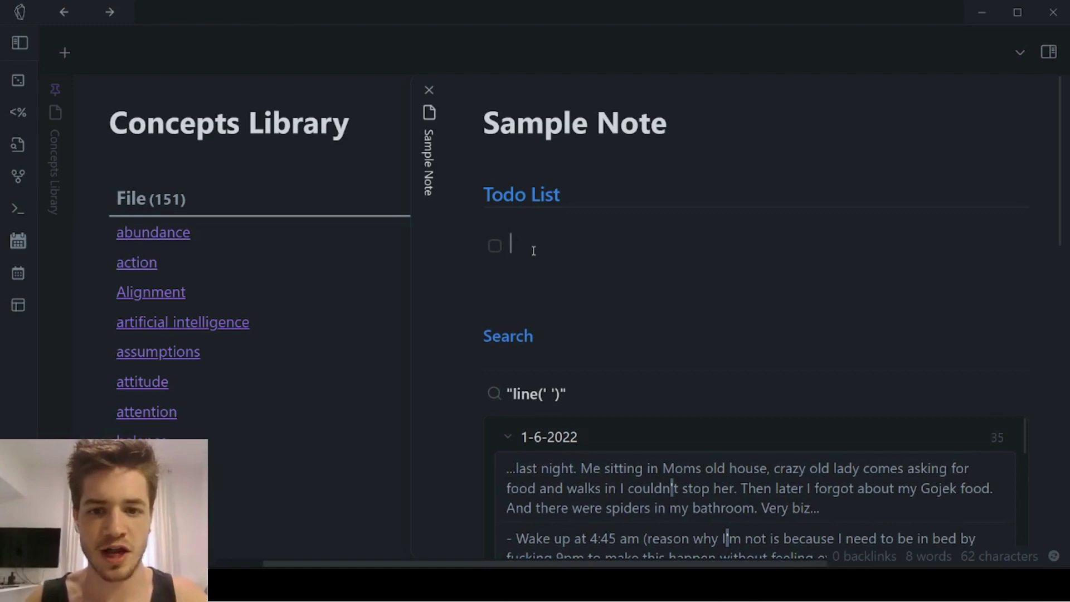
pyautogui.click(494, 246)
pyautogui.press('BackSpace')
pyautogui.press('BackSpace')
pyautogui.press('BackSpace')
pyautogui.press('BackSpace')
pyautogui.press('BackSpace')
pyautogui.press('BackSpace')
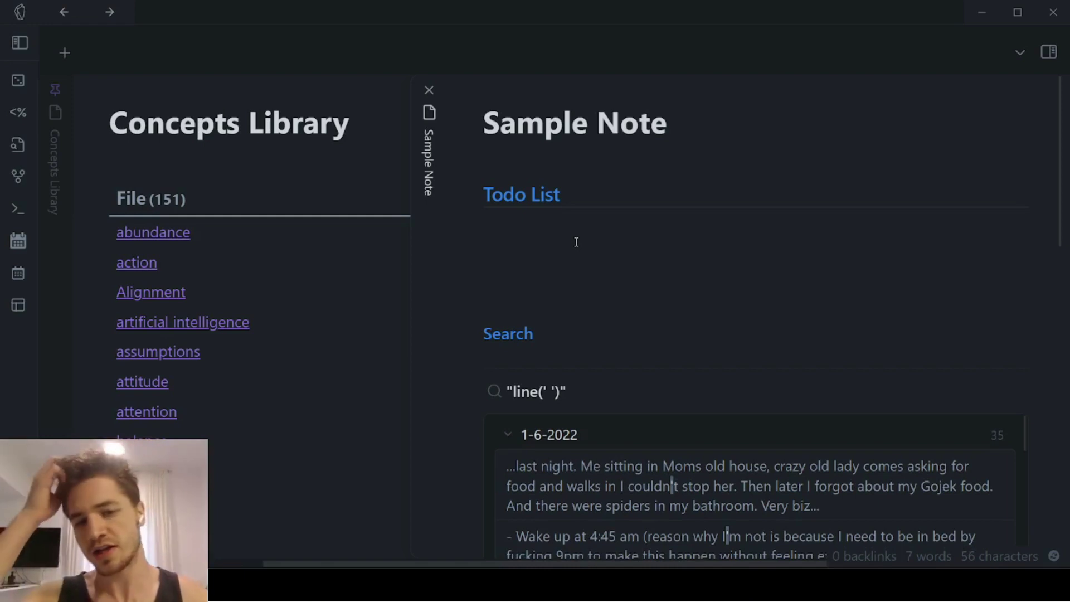
# Search the hotkey settings for "tick" and "check" to look up the Toggle checkbox status hotkey, and close the settings
pyautogui.hotkey('ctrl', ',')
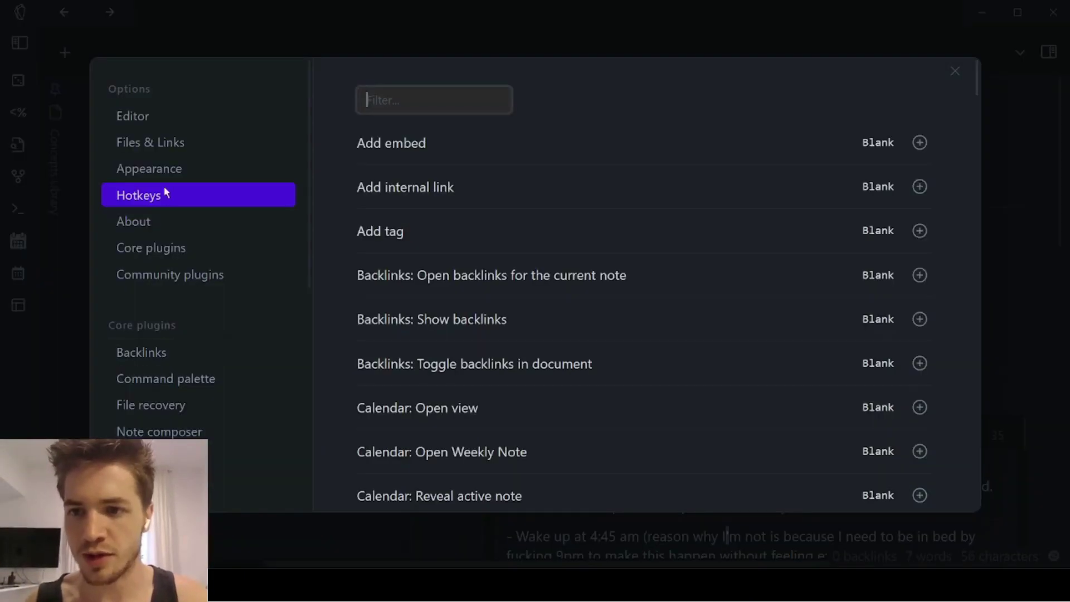
pyautogui.write('tick')
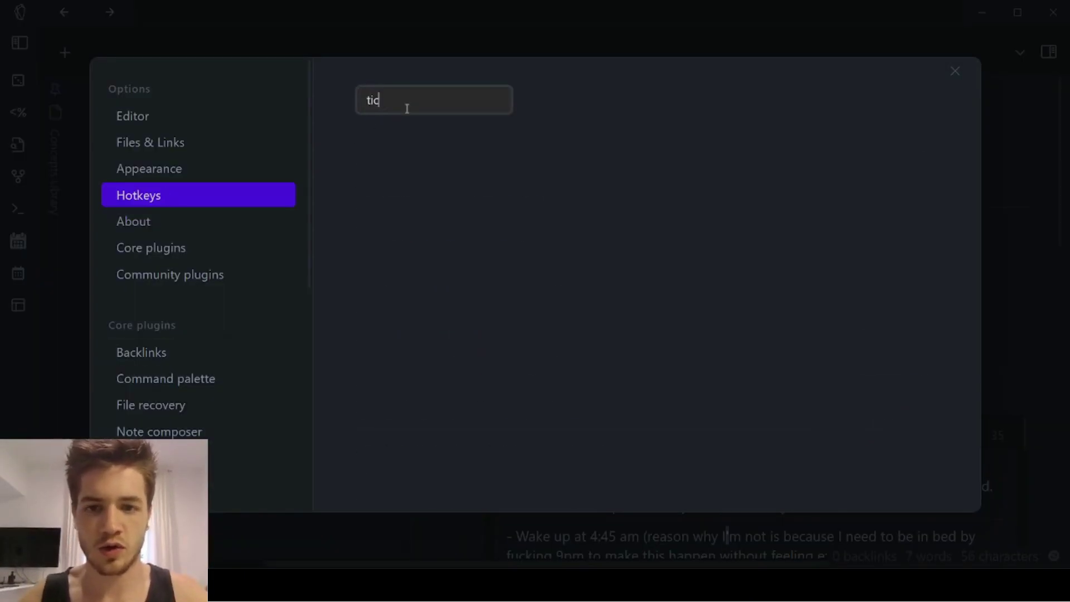
pyautogui.press('BackSpace')
pyautogui.press('BackSpace')
pyautogui.press('BackSpace')
pyautogui.press('BackSpace')
pyautogui.write('check')
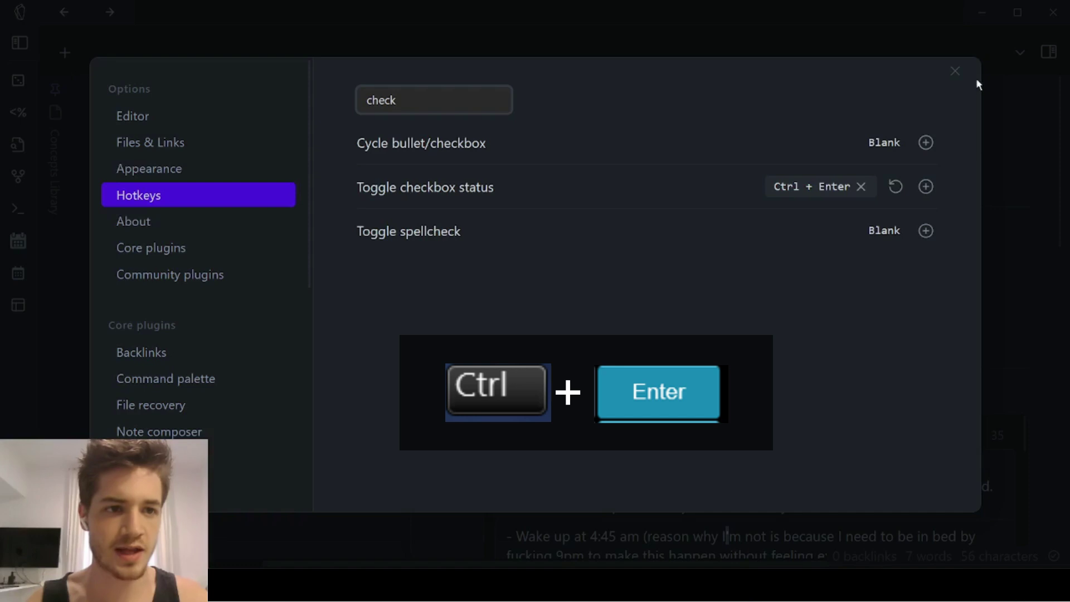
pyautogui.click(956, 71)
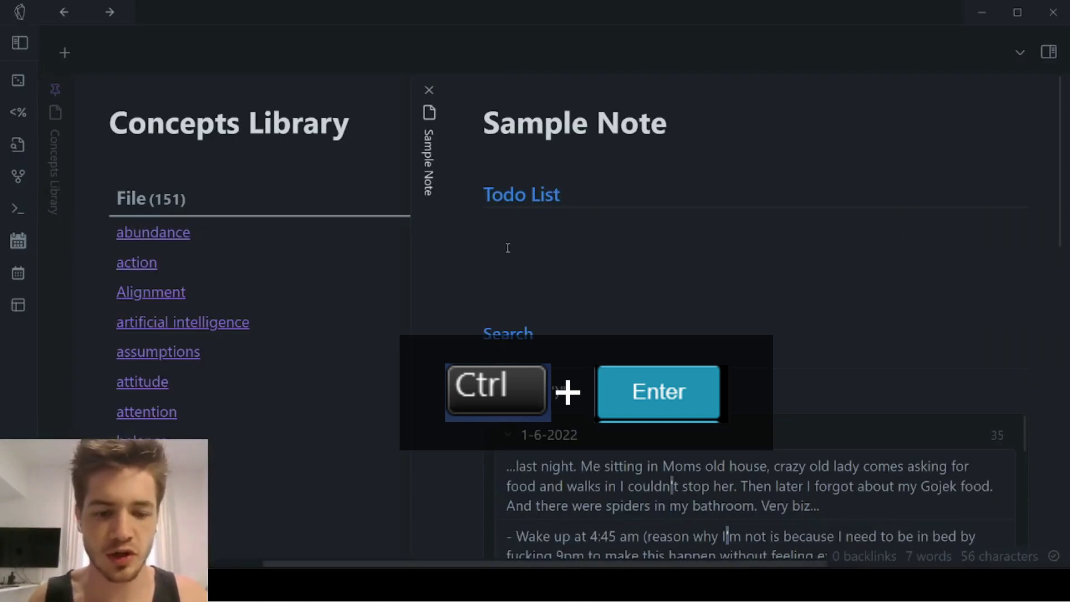
# Create a checkbox list under Todo List with the items Task 1, Task 2 and Task 3
pyautogui.hotkey('ctrl', 'Return')
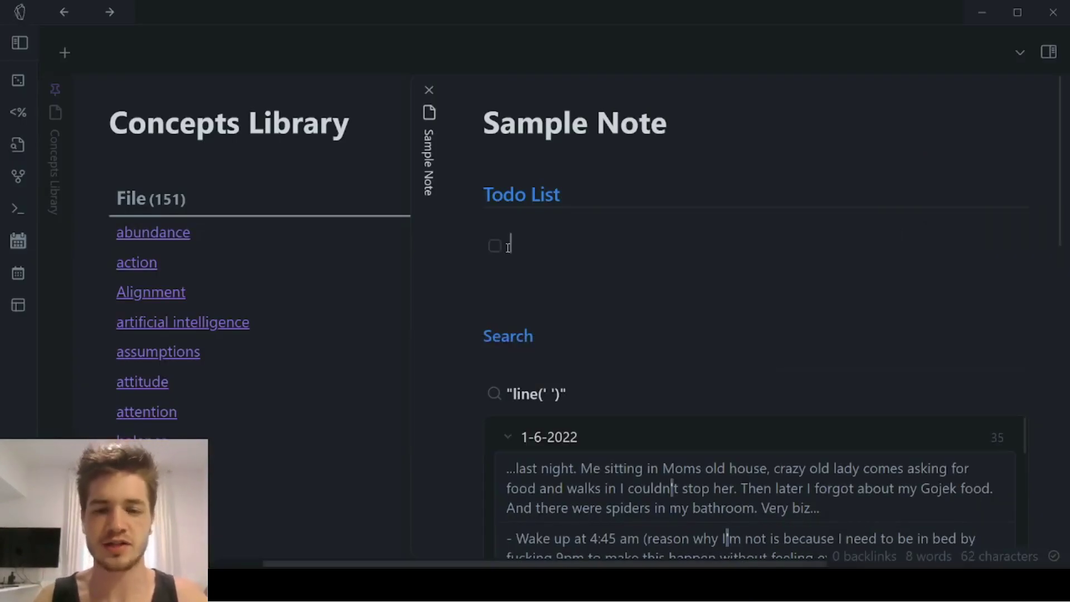
pyautogui.write('T')
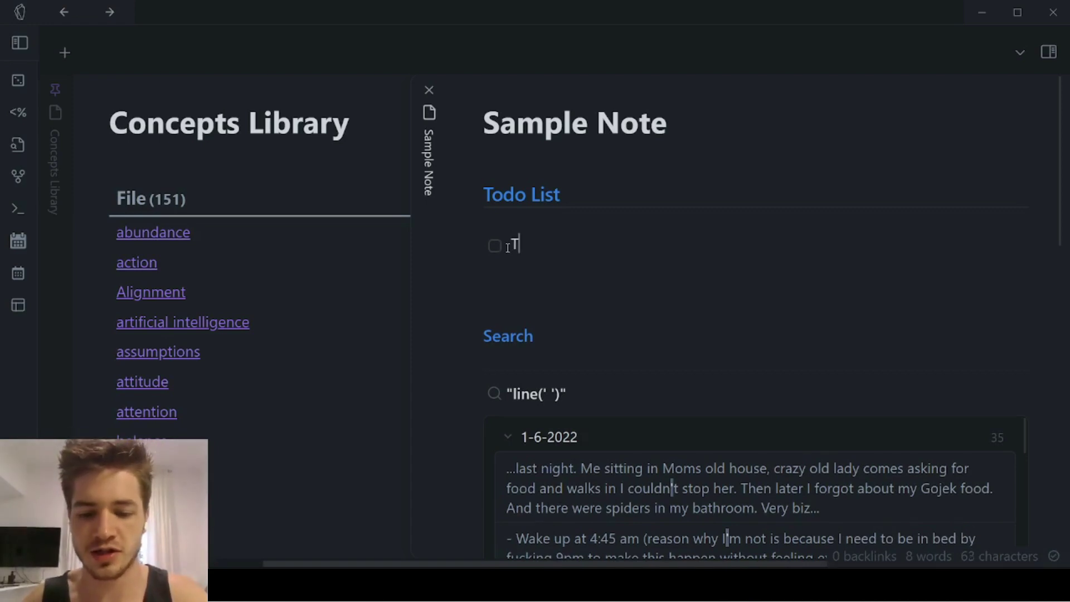
pyautogui.write('ask 1')
pyautogui.press('Return')
pyautogui.write('Ta')
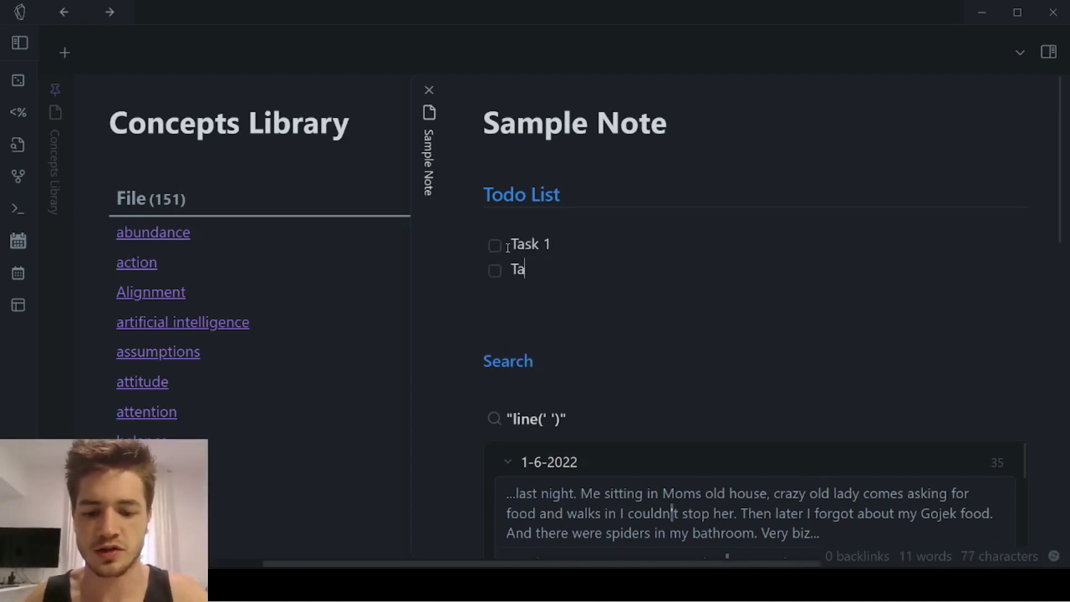
pyautogui.write('sk 2')
pyautogui.press('Return')
pyautogui.write('Task 3')
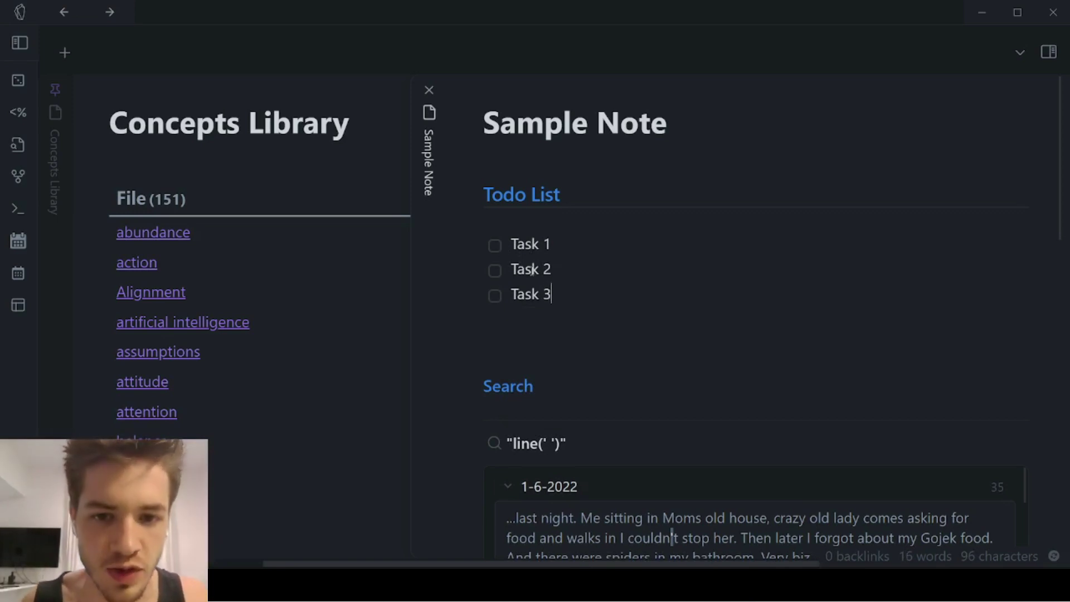
# Add a bullet list below the tasks with the items "List 1" and "list 2" plus an empty bullet
pyautogui.press('Return')
pyautogui.press('Return')
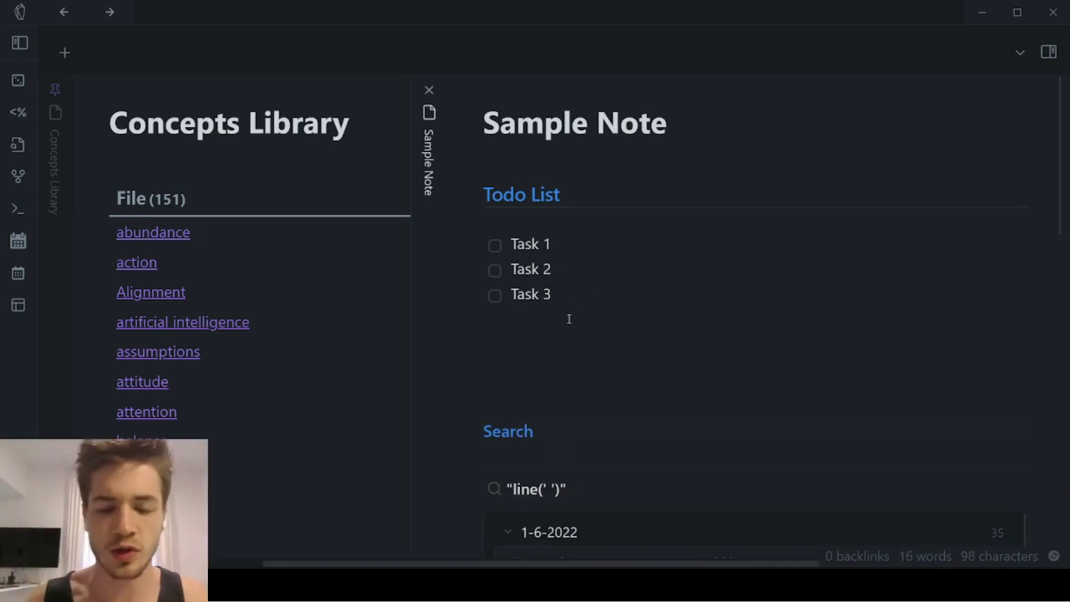
pyautogui.write('- ')
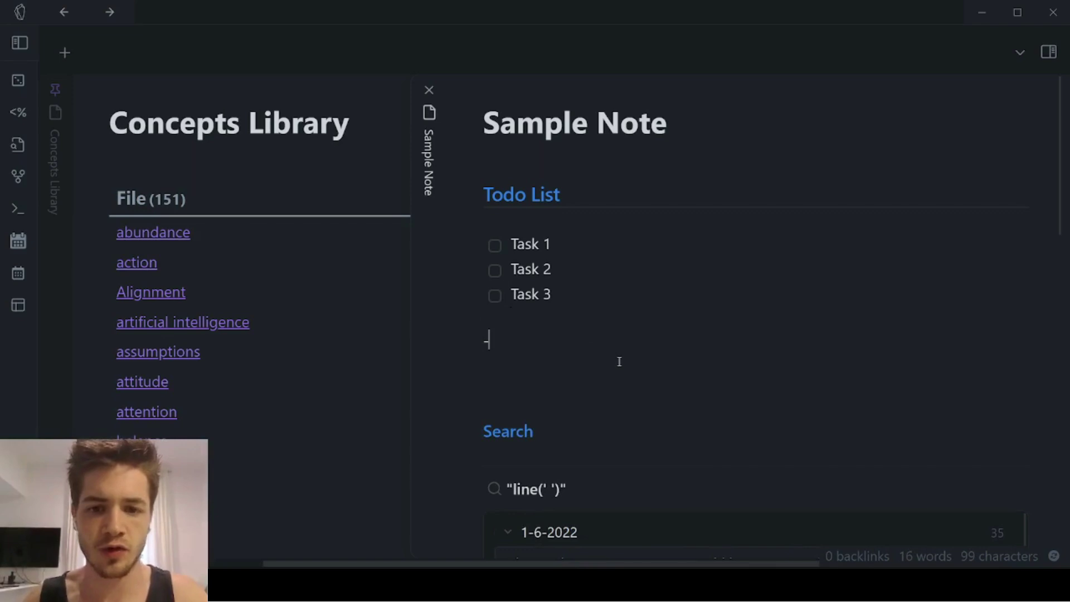
pyautogui.write('List 1')
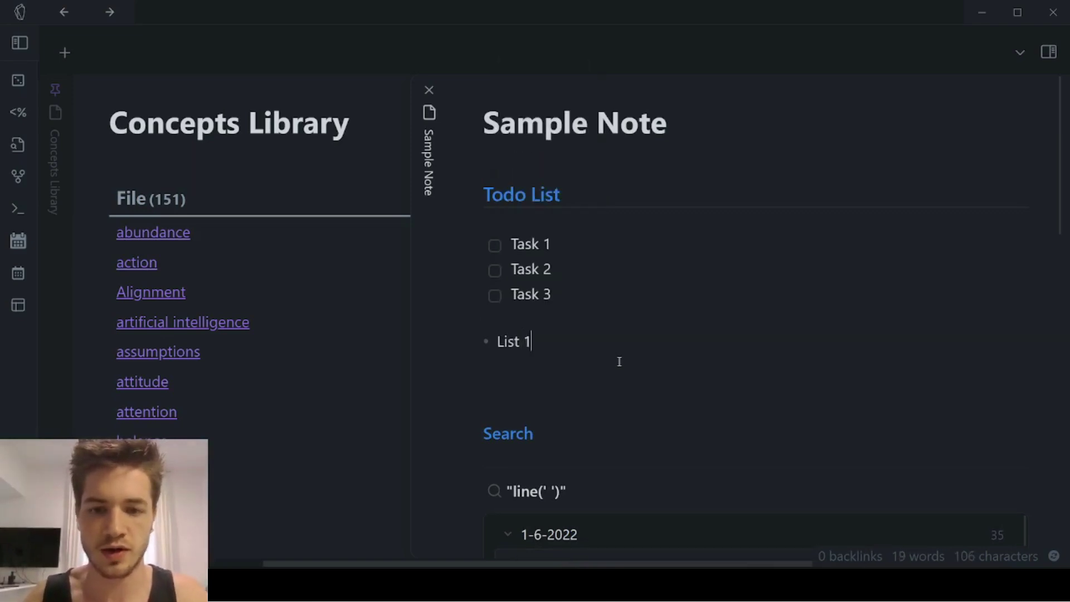
pyautogui.press('Return')
pyautogui.write('list')
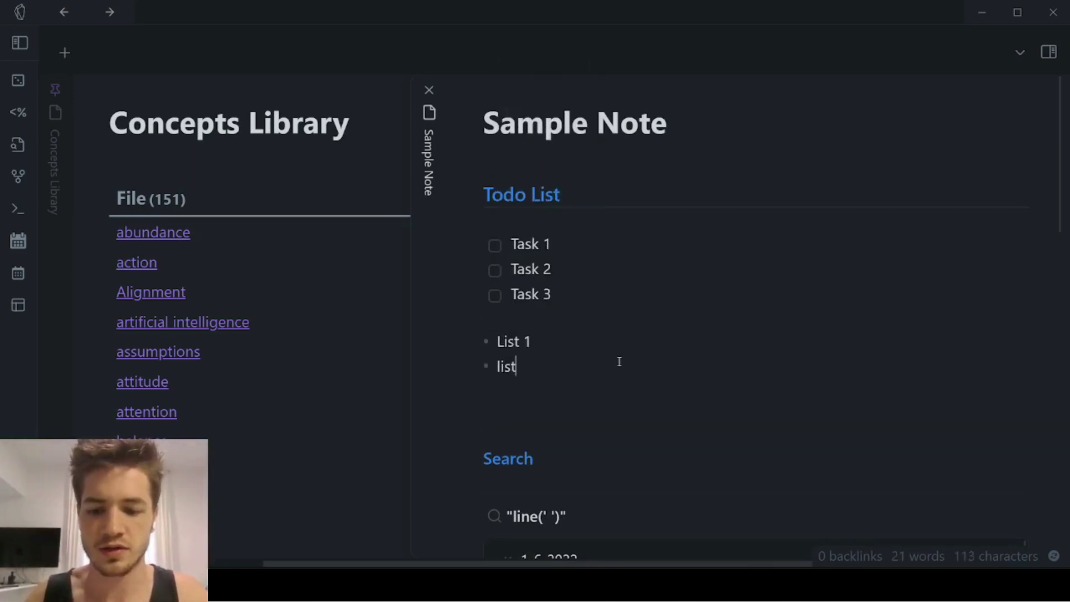
pyautogui.write(' 2')
pyautogui.press('Return')
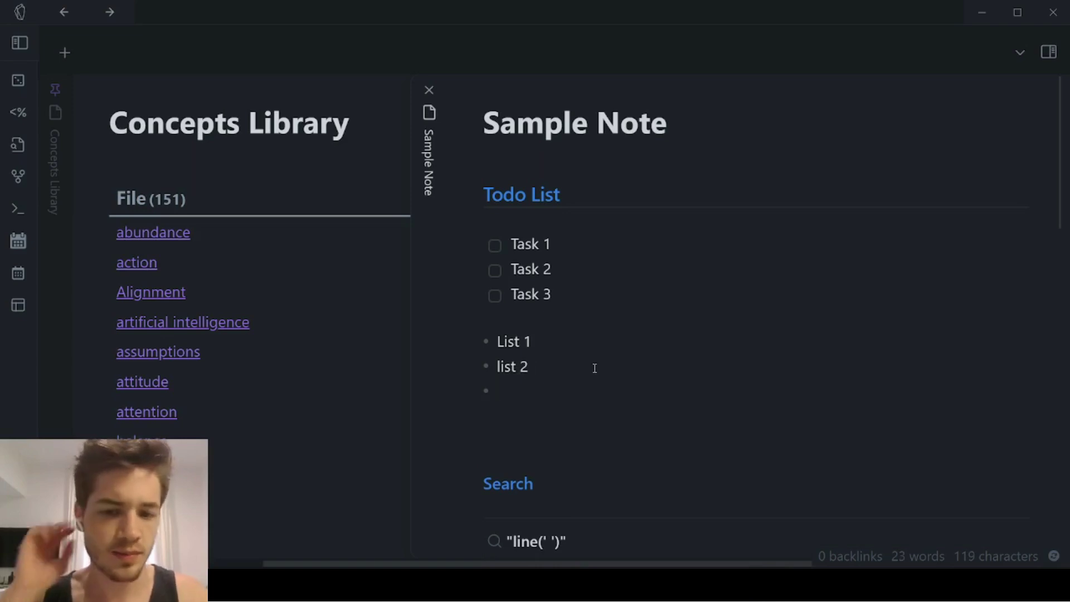
# Convert the whole bullet list into checkboxes at once, and toggle the List 1 and list 2 checkboxes
pyautogui.moveTo(555, 409); pyautogui.dragTo(486, 341)
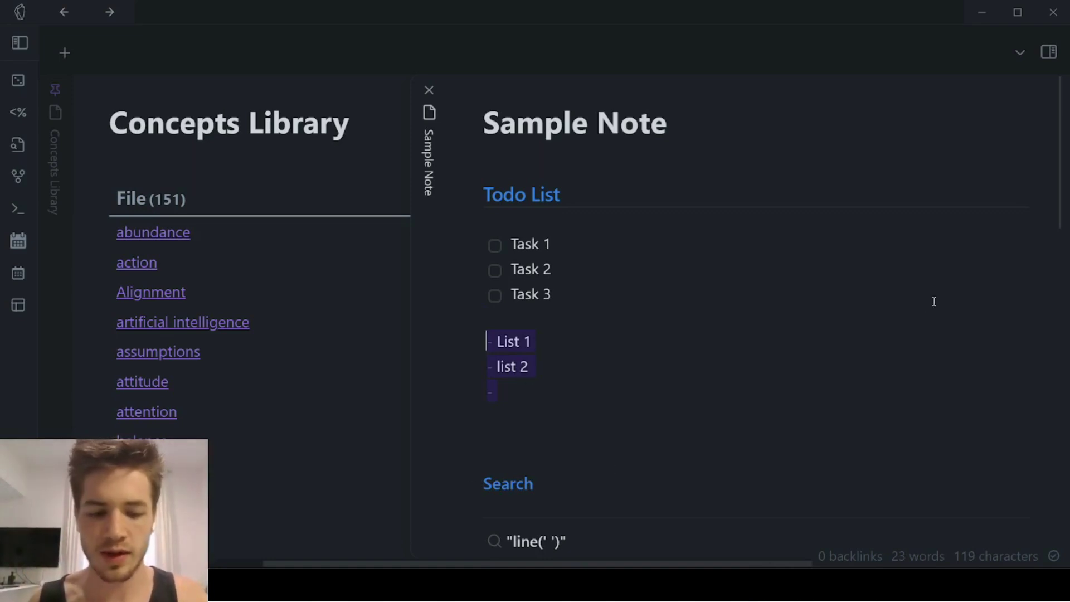
pyautogui.hotkey('ctrl', 'l')
pyautogui.click(820, 372)
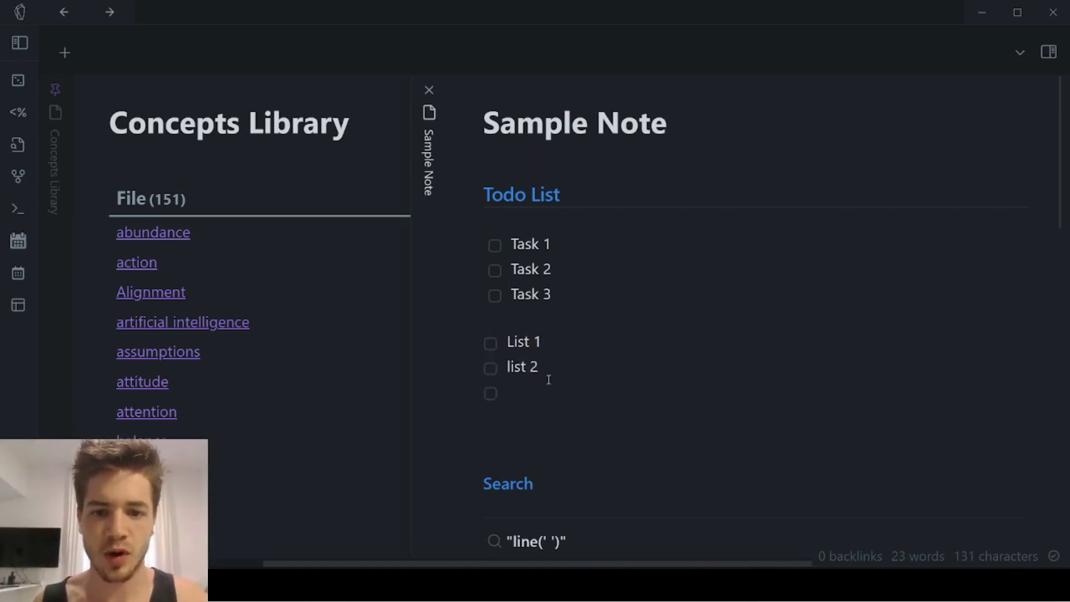
pyautogui.click(491, 345)
pyautogui.click(487, 370)
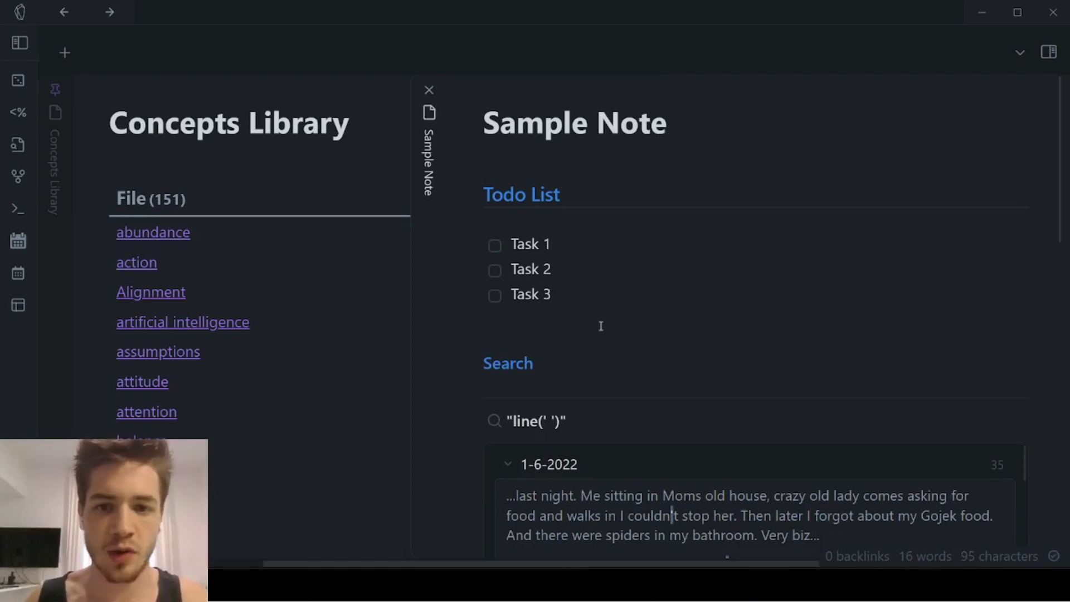
# Add the indented sub-checkboxes "Sub Item1" and "Sub 2" under Task 1, and collapse and expand that task
pyautogui.press('Return')
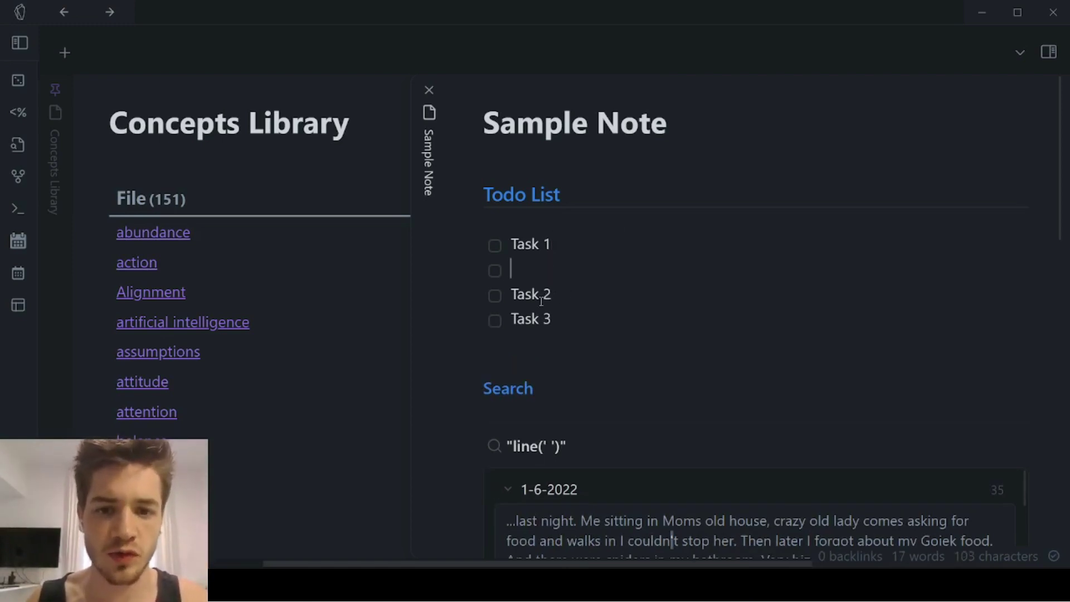
pyautogui.press('Tab')
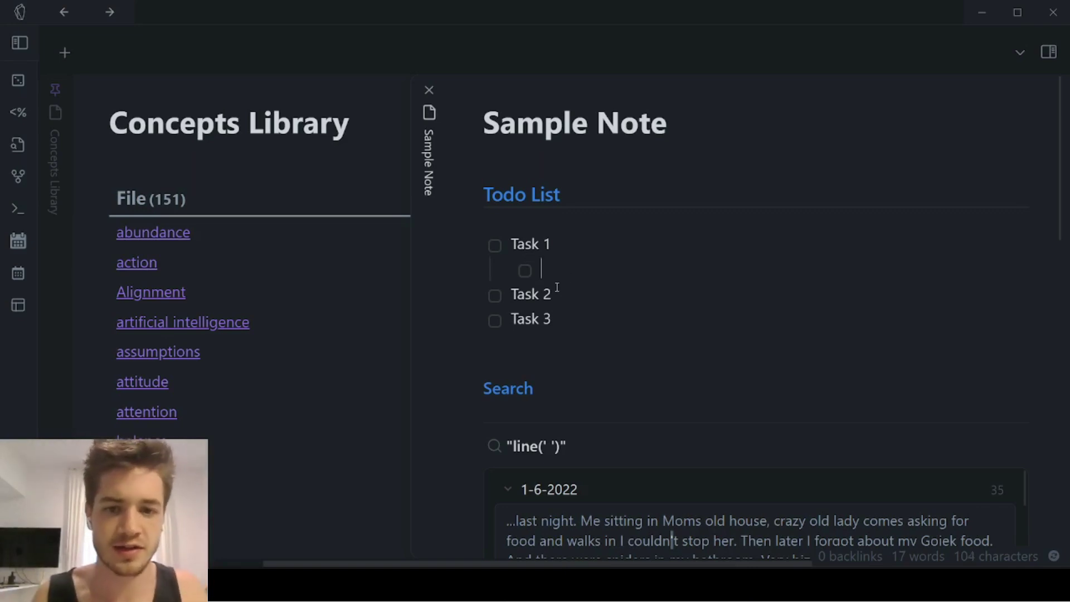
pyautogui.write('Sub Item1')
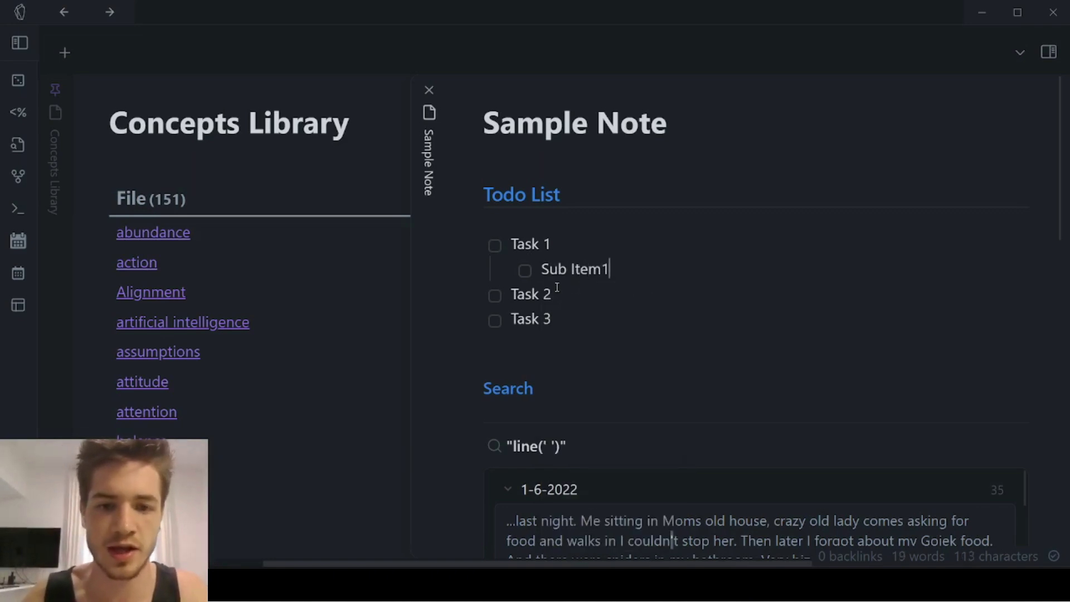
pyautogui.press('Return')
pyautogui.write('Sub 2')
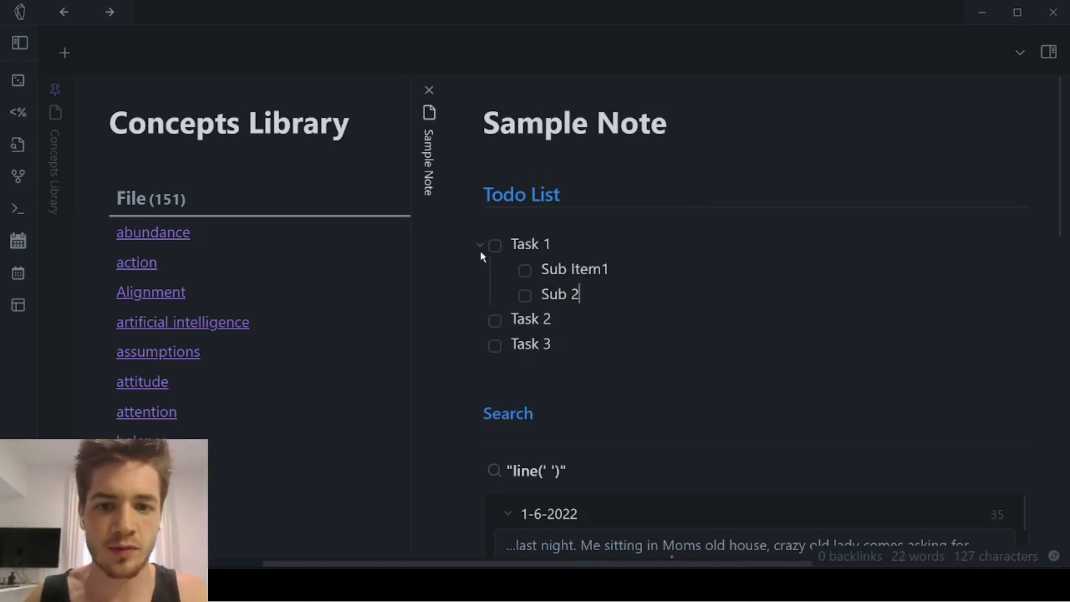
pyautogui.click(478, 244)
pyautogui.click(480, 244)
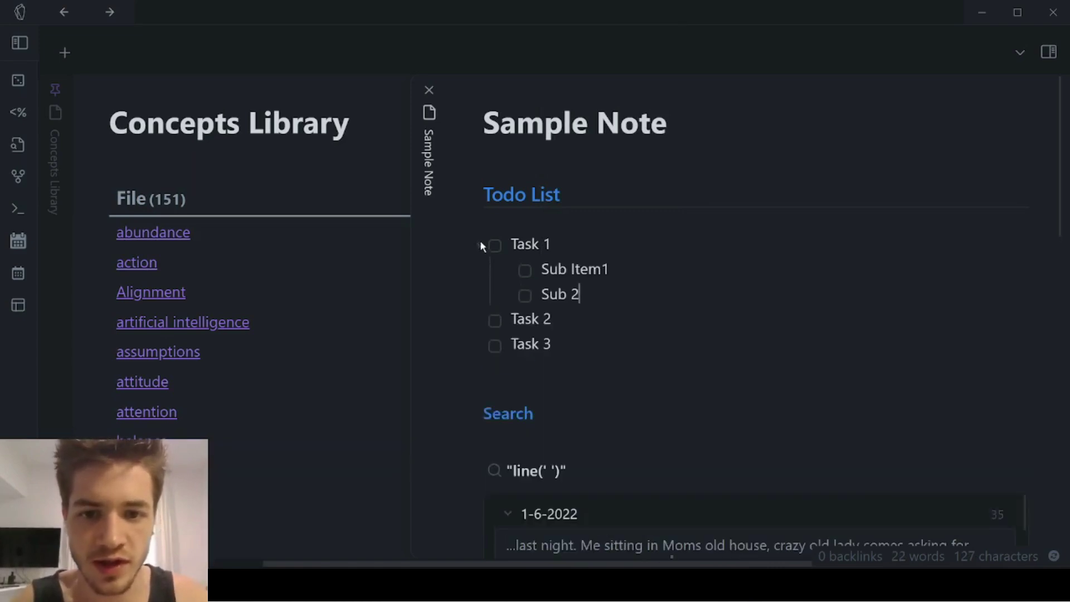
# Outdent the Sub 2 checkbox to the same level as Task 1
pyautogui.moveTo(583, 294); pyautogui.dragTo(535, 294)
pyautogui.click(535, 295)
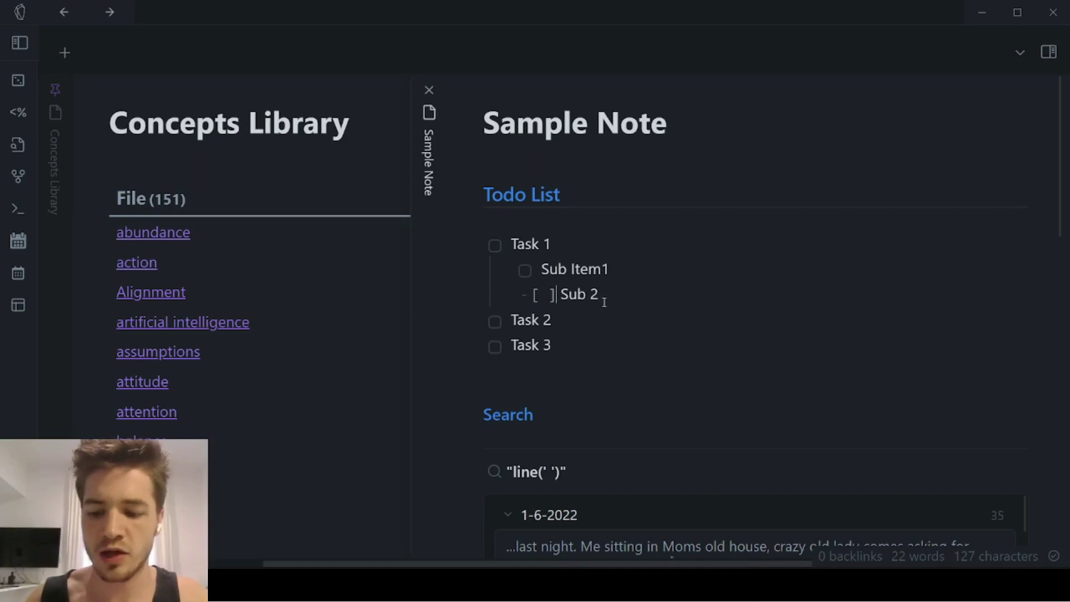
pyautogui.hotkey('shift', 'Tab')
pyautogui.hotkey('shift', 'Tab')
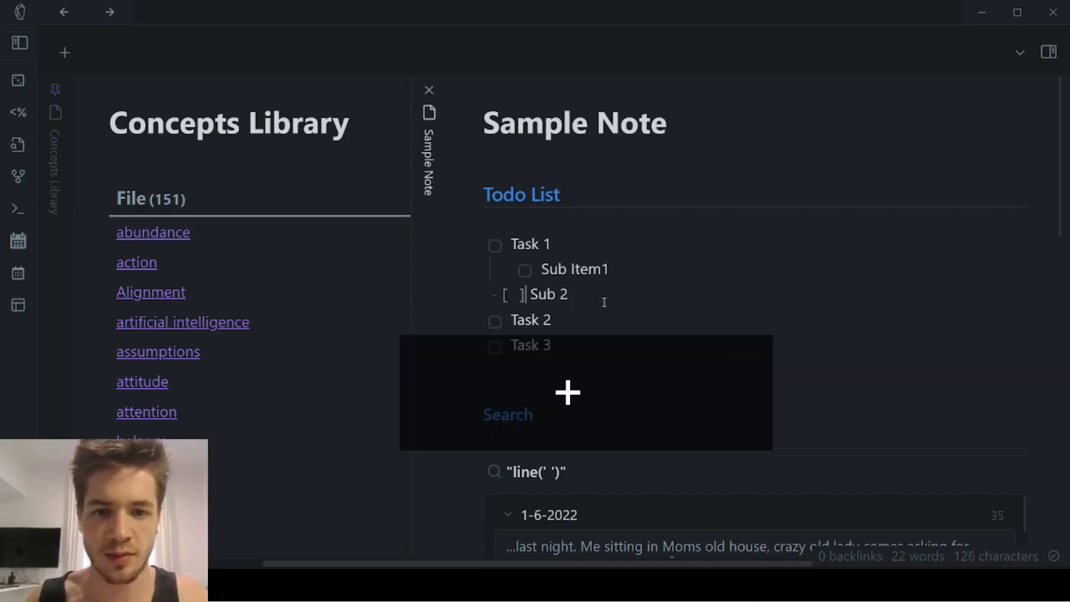
pyautogui.click(596, 334)
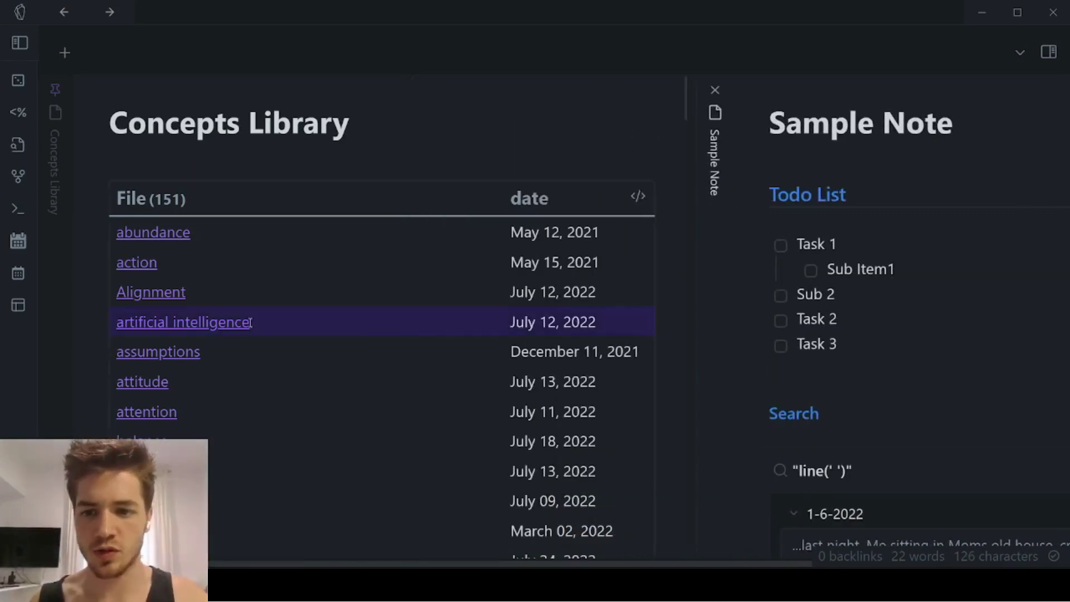
# Find "The fifth agreement" note by searching for "fif" in the quick switcher and open it
pyautogui.hotkey('ctrl', 'o')
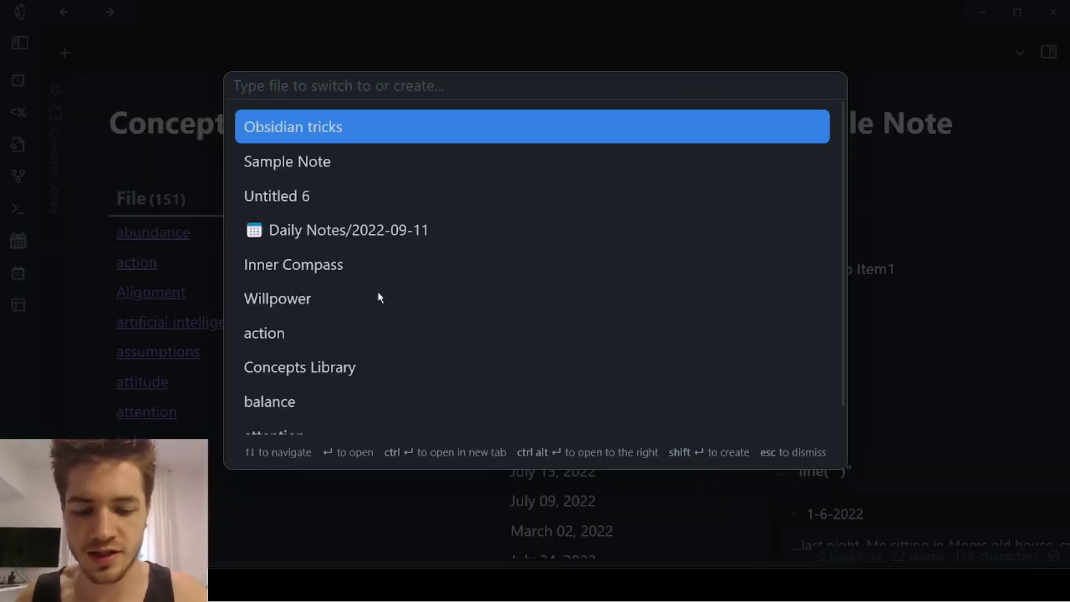
pyautogui.write('fif')
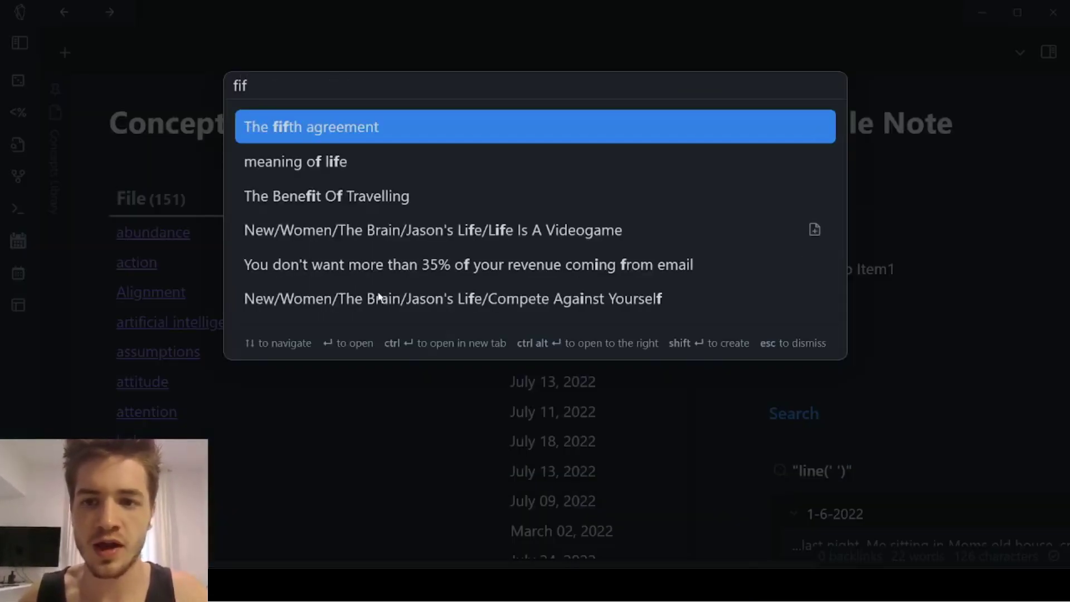
pyautogui.press('Return')
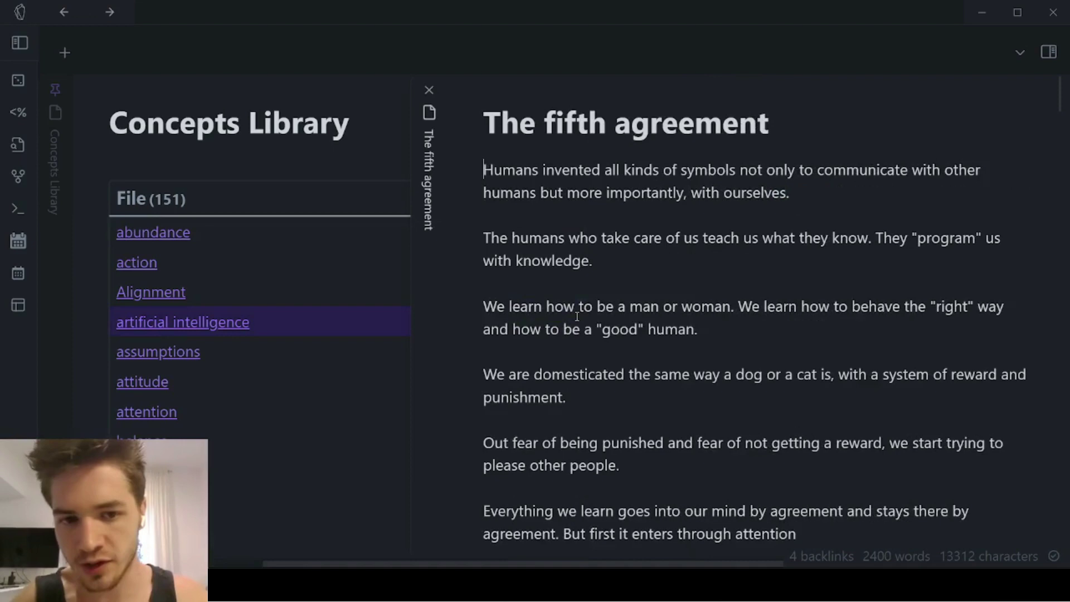
pyautogui.scroll(-12, 577, 316)
pyautogui.scroll(5, 577, 316)
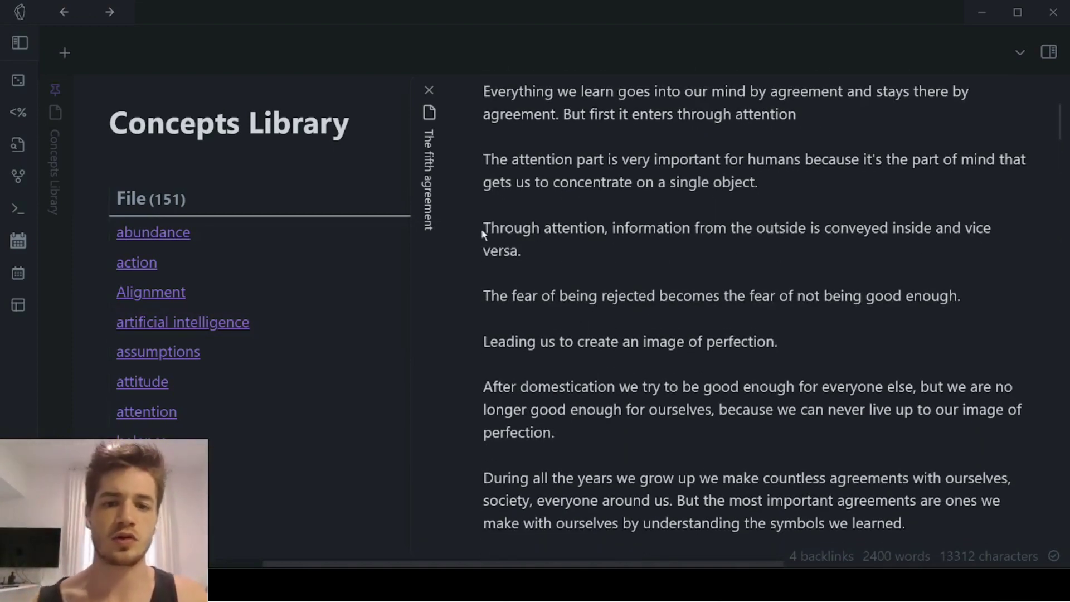
# Turn the paragraph starting "Through attention, information from the outside" into a blockquote
pyautogui.click(482, 230)
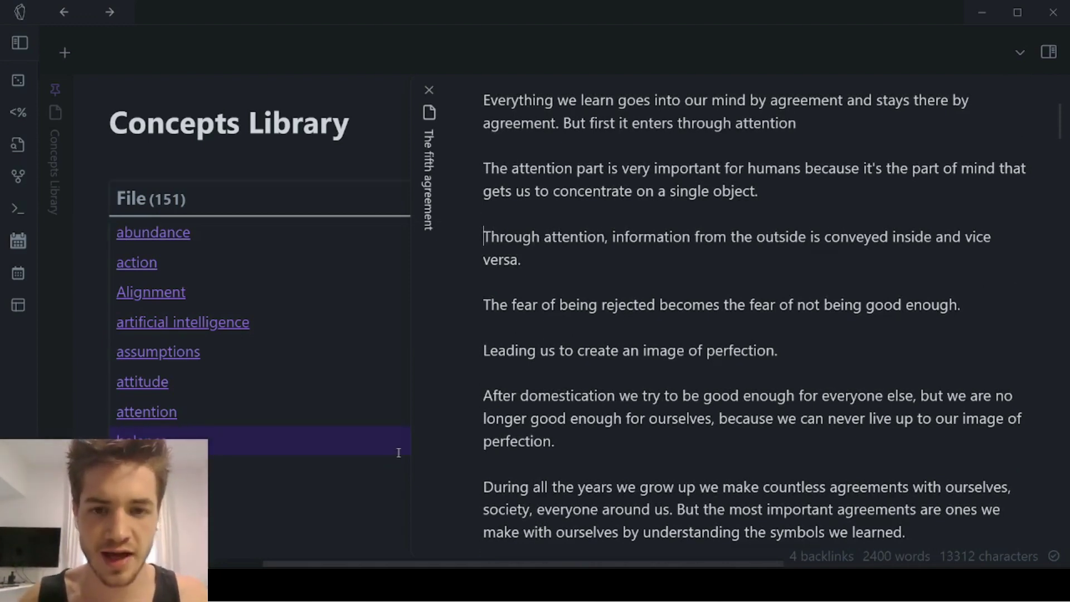
pyautogui.write('>')
pyautogui.click(533, 238)
pyautogui.click(542, 262)
pyautogui.moveTo(555, 262)
pyautogui.mouseDown()
pyautogui.moveTo(489, 232)
pyautogui.moveTo(563, 267)
pyautogui.mouseUp()
pyautogui.click(521, 236)
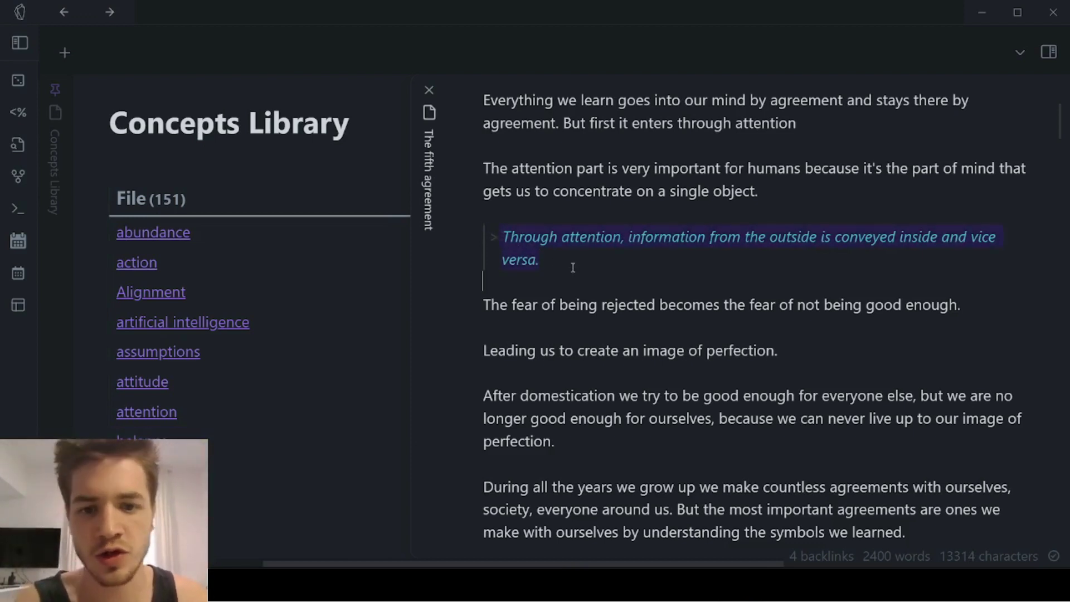
# Look over the quoted paragraph in The fifth agreement and return to Sample Note
pyautogui.moveTo(511, 234); pyautogui.dragTo(566, 260)
pyautogui.click(510, 236)
pyautogui.click(567, 261)
pyautogui.click(504, 272)
pyautogui.moveTo(492, 236); pyautogui.dragTo(597, 273)
pyautogui.click(586, 269)
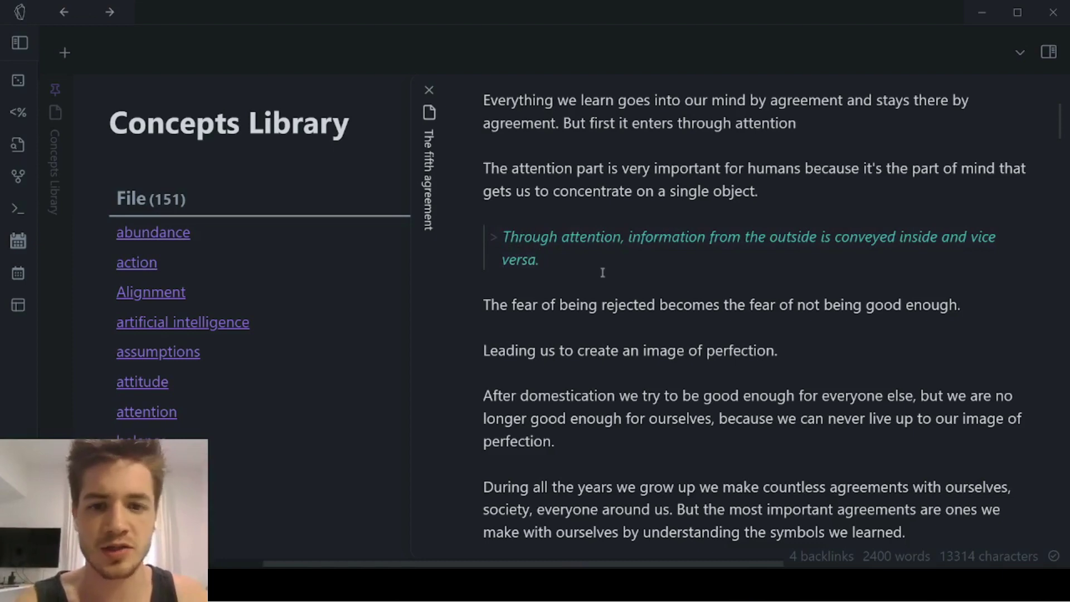
pyautogui.scroll(-3, 602, 270)
pyautogui.scroll(3, 535, 200)
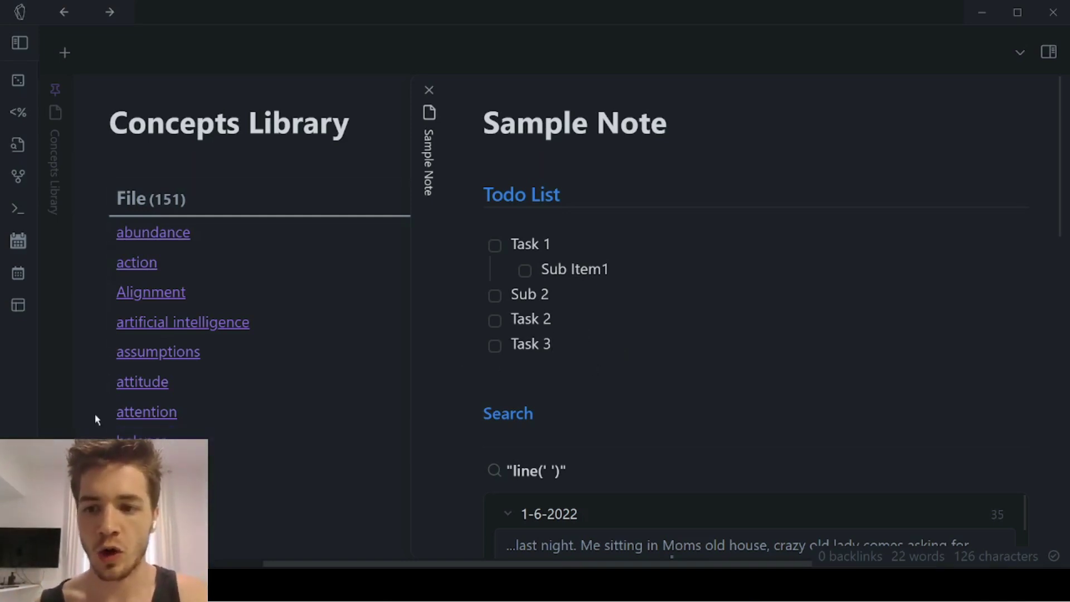
# Search the hotkey settings for "fold" to look up the hotkeys for folding and unfolding all headings and lists, and close the settings
pyautogui.hotkey('ctrl', ',')
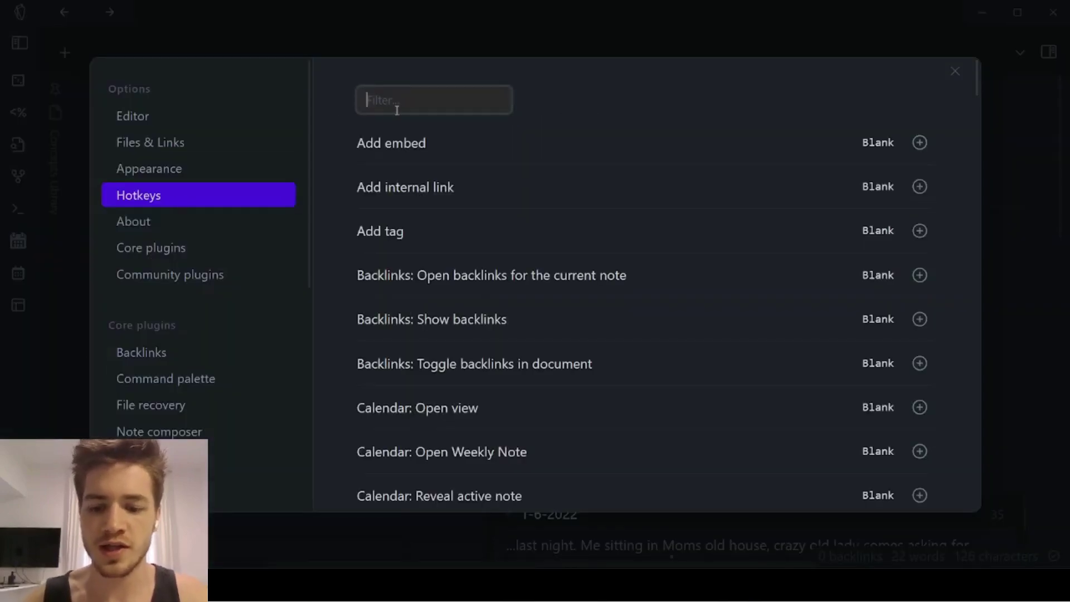
pyautogui.write('fold')
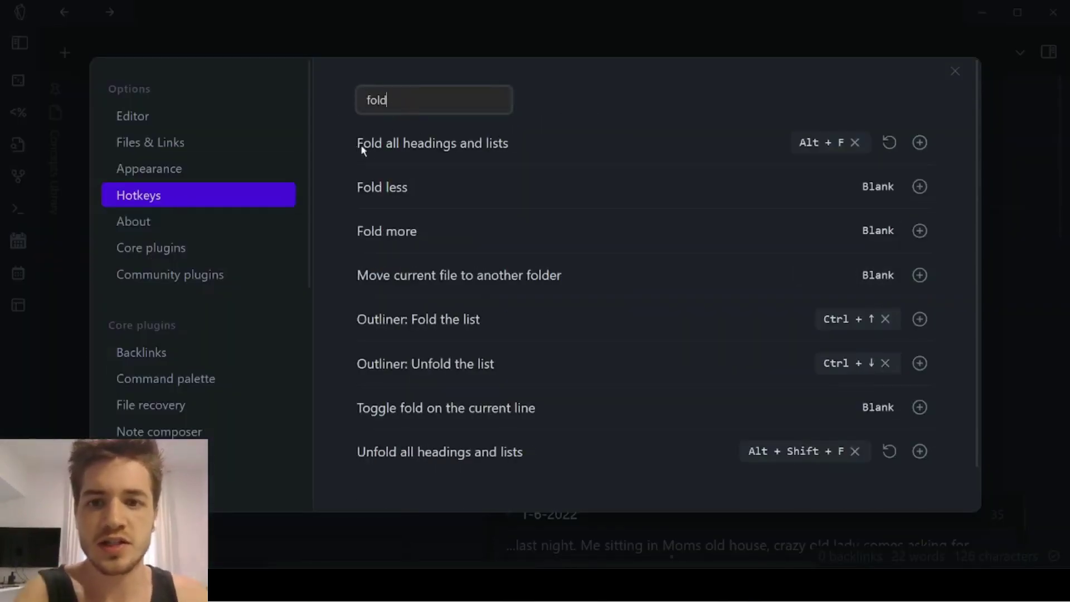
pyautogui.click(458, 142)
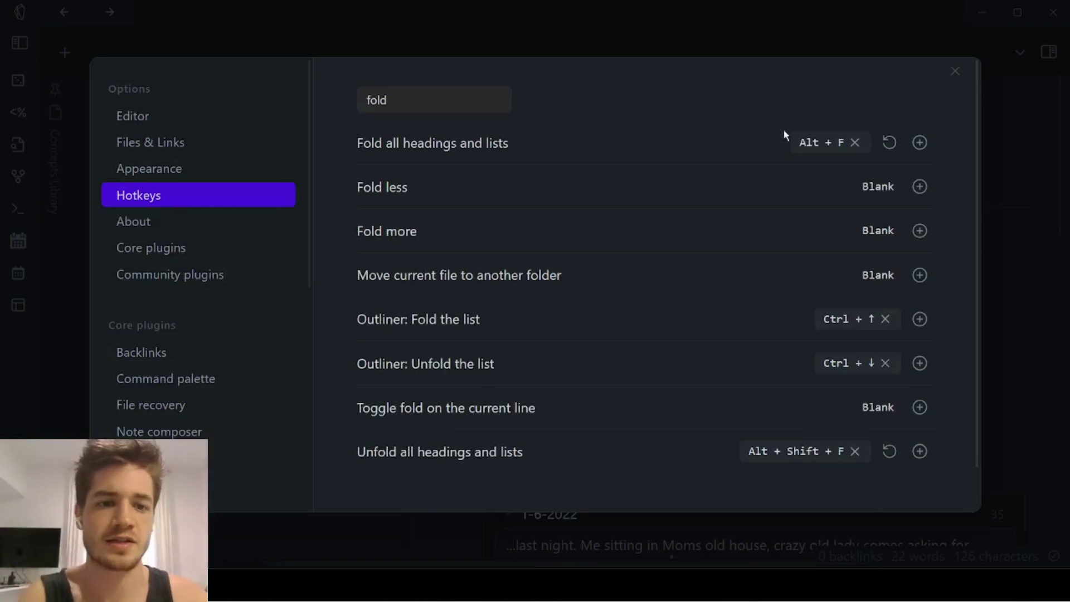
pyautogui.hotkey('alt', 'f')
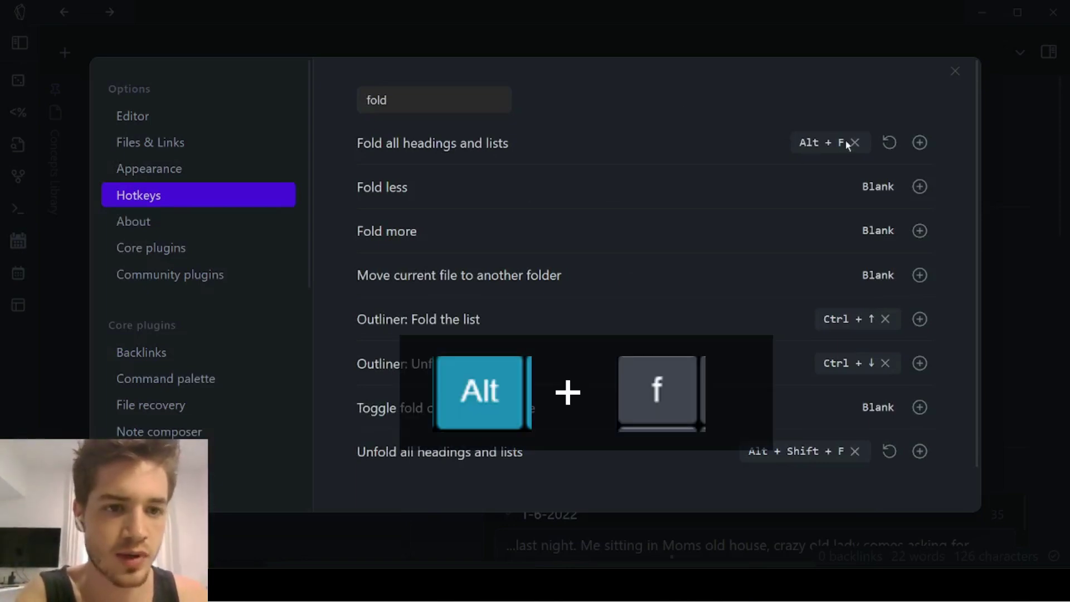
pyautogui.scroll(-1, 413, 429)
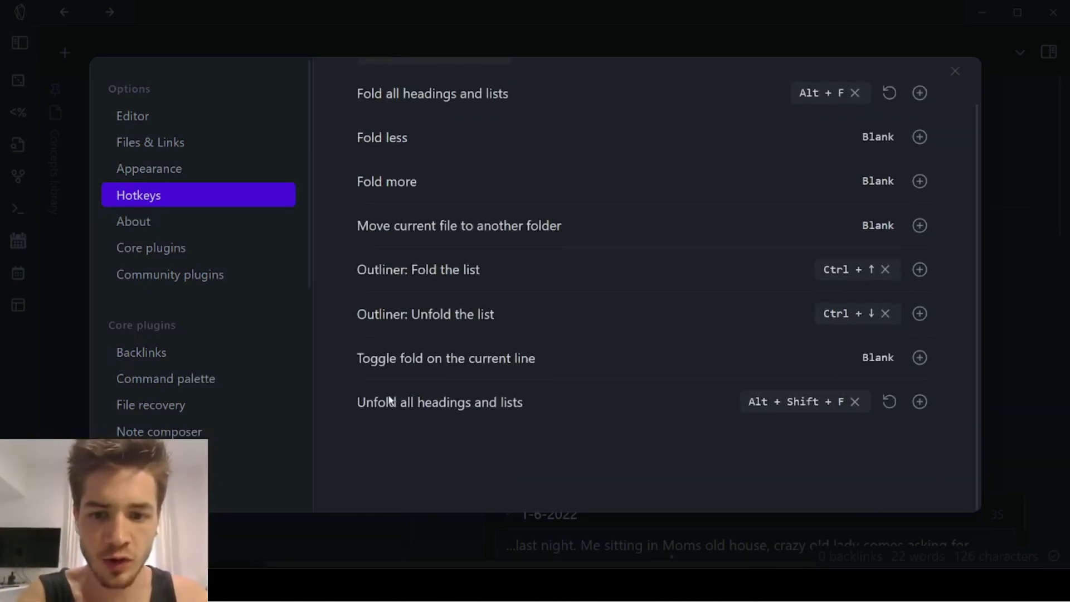
pyautogui.hotkey('alt', 'shift', 'f')
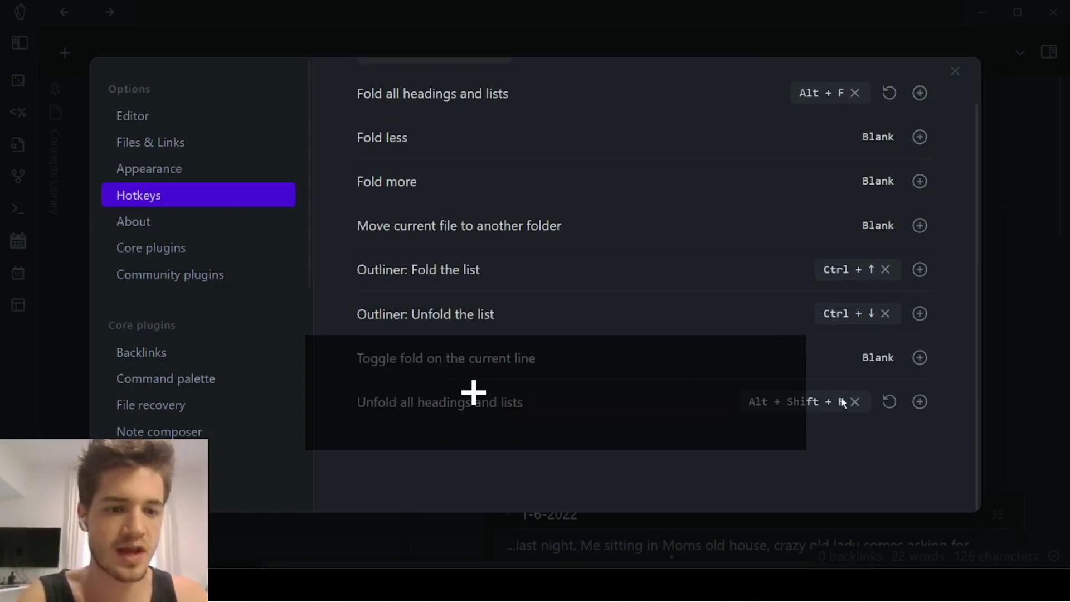
pyautogui.click(956, 71)
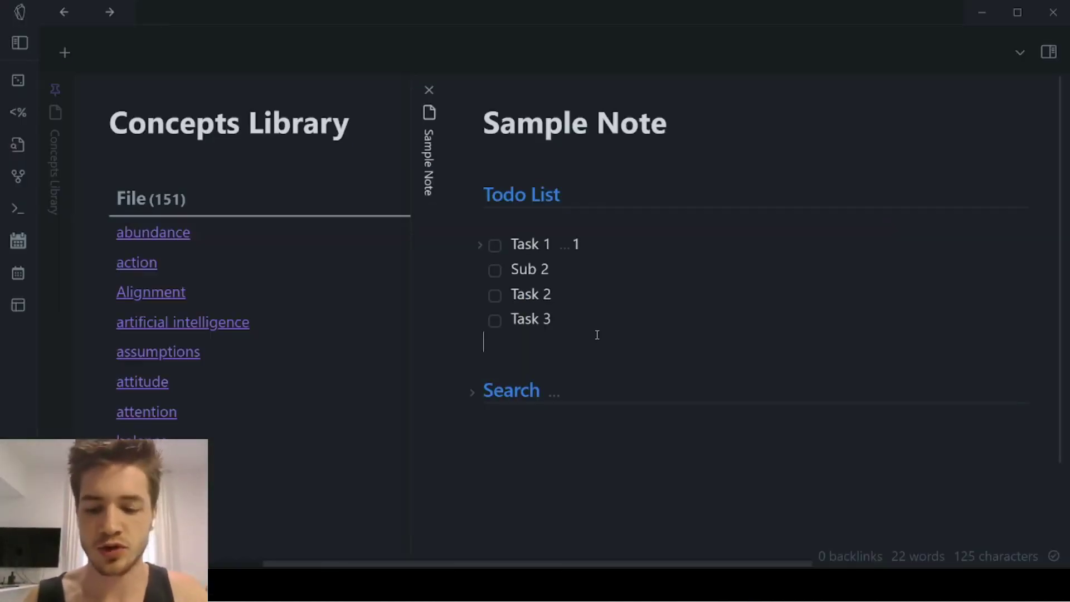
# Fold all headings and lists in Sample Note, and expand only the Todo List heading
pyautogui.hotkey('alt', 'f')
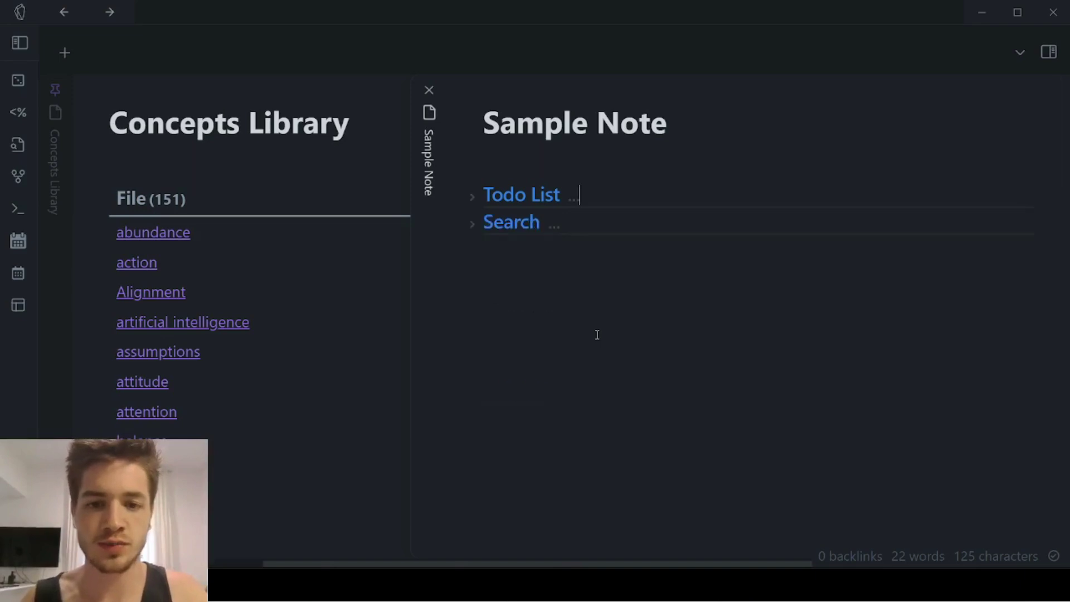
pyautogui.click(517, 199)
pyautogui.moveTo(494, 196); pyautogui.dragTo(542, 195)
pyautogui.click(554, 194)
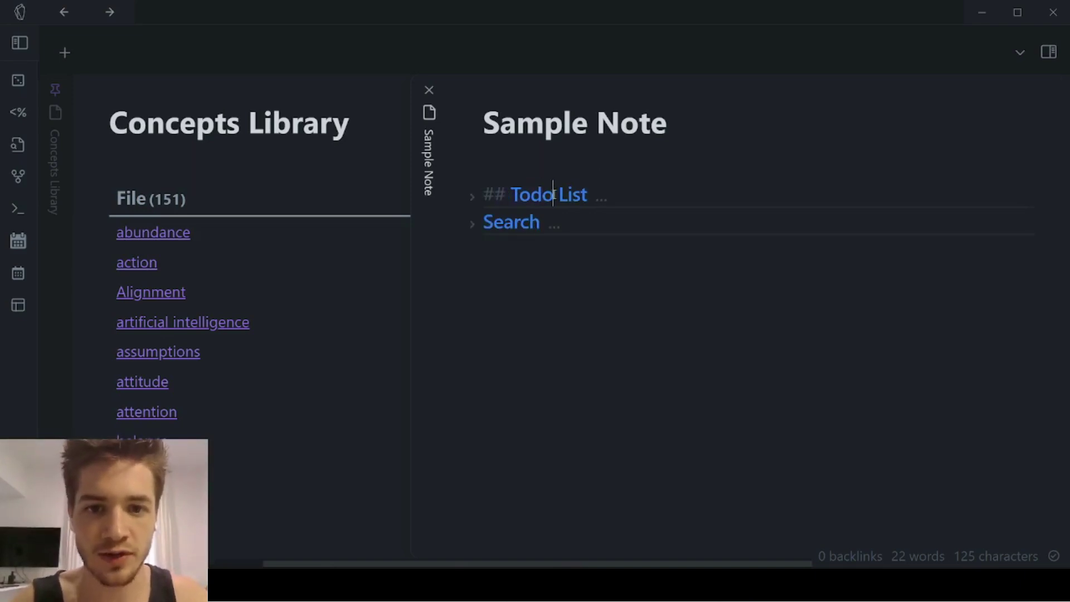
pyautogui.click(473, 195)
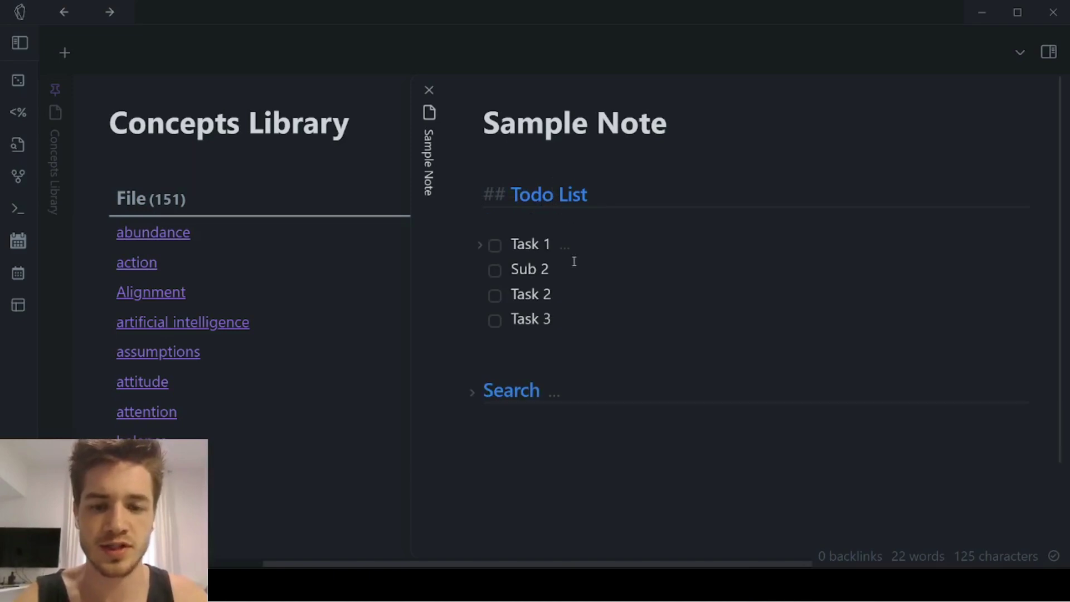
# Add a level-3 heading "Test 1" below Task 3 in the Todo List section, followed by blank lines
pyautogui.click(577, 314)
pyautogui.press('Return')
pyautogui.press('Return')
pyautogui.press('Return')
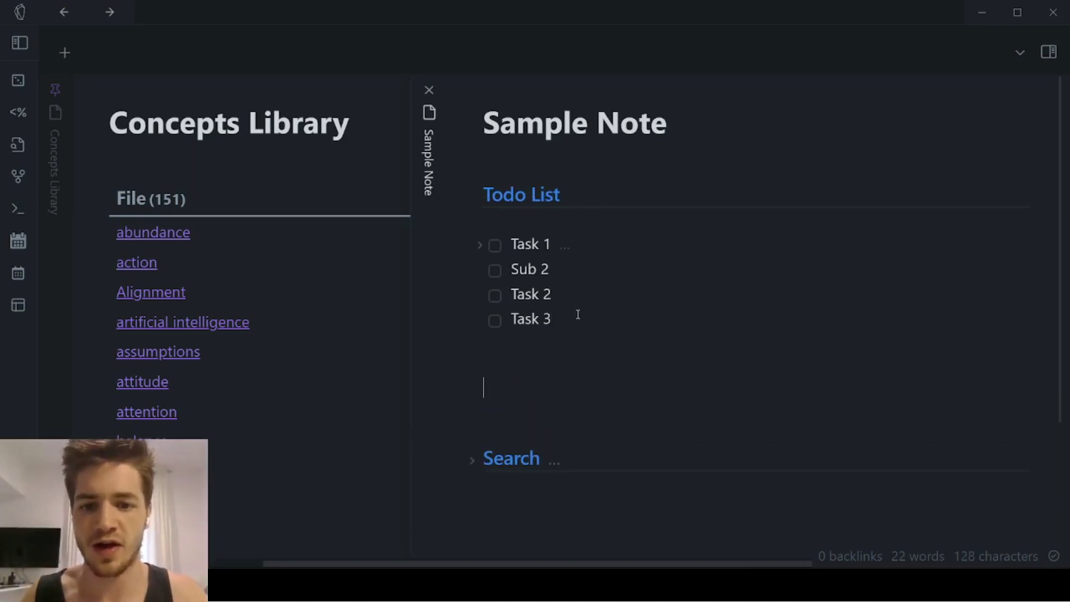
pyautogui.write('### ')
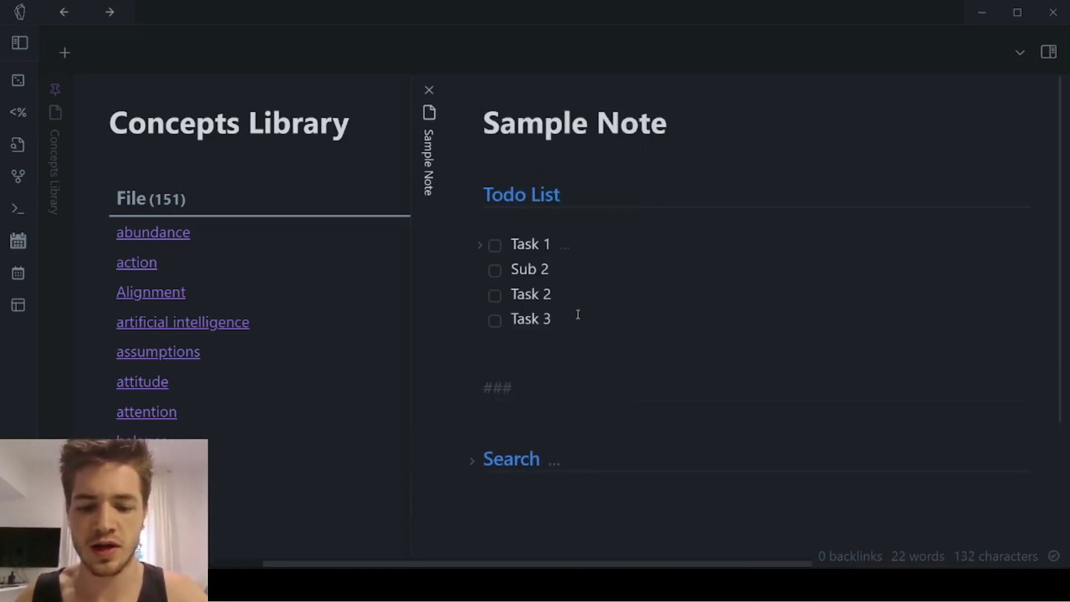
pyautogui.write('Test 1')
pyautogui.press('Return')
pyautogui.press('Return')
pyautogui.press('Return')
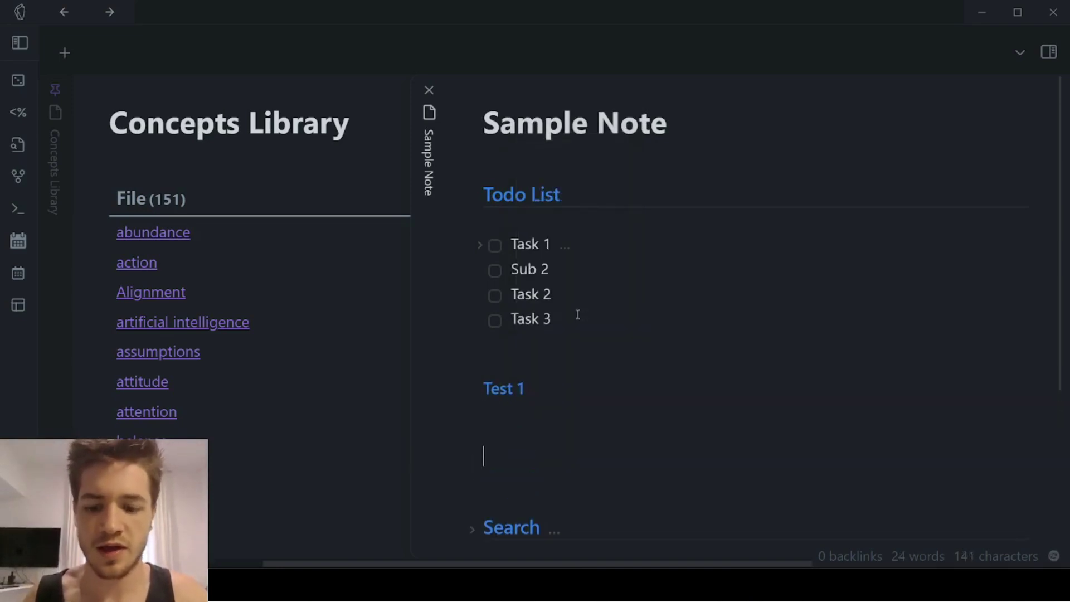
# Collapse and expand the Todo List heading, fold its Test 1 subheading, and collapse Todo List again
pyautogui.hotkey('ctrl', 'shift', 'Left')
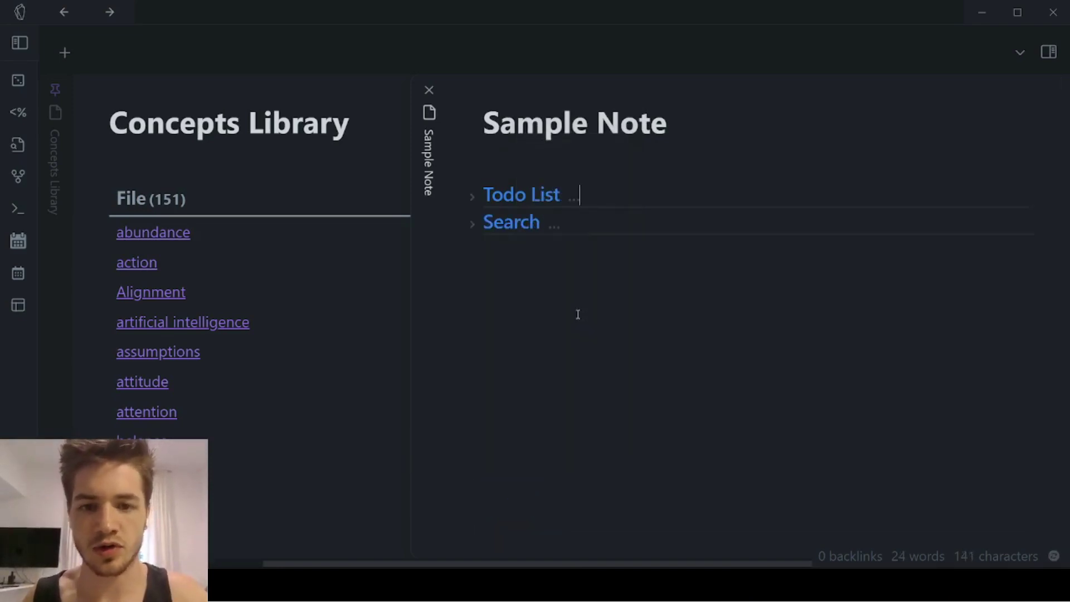
pyautogui.click(474, 195)
pyautogui.click(478, 390)
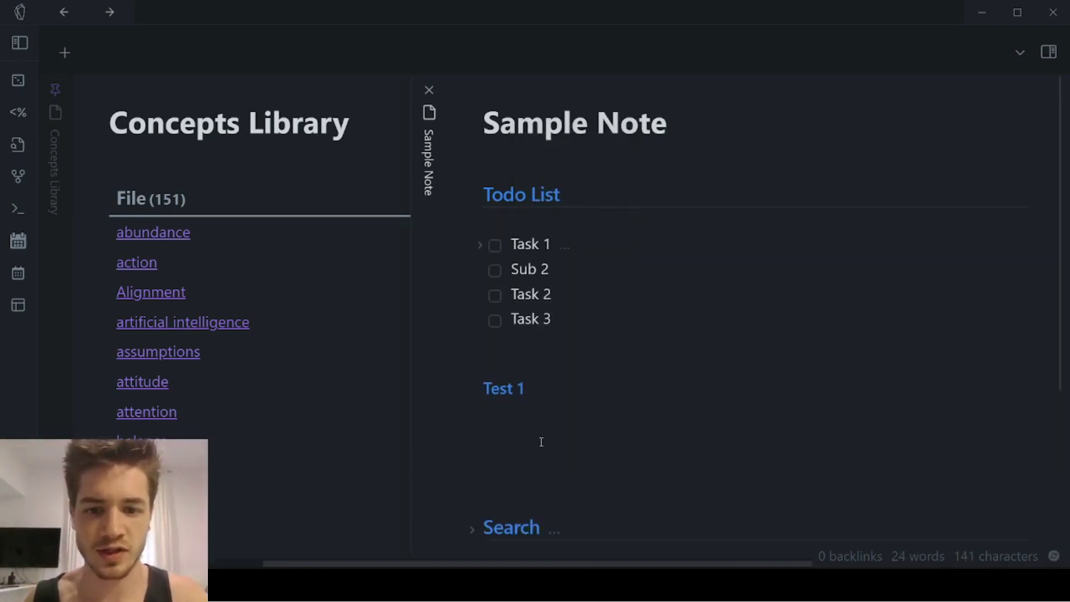
pyautogui.click(479, 389)
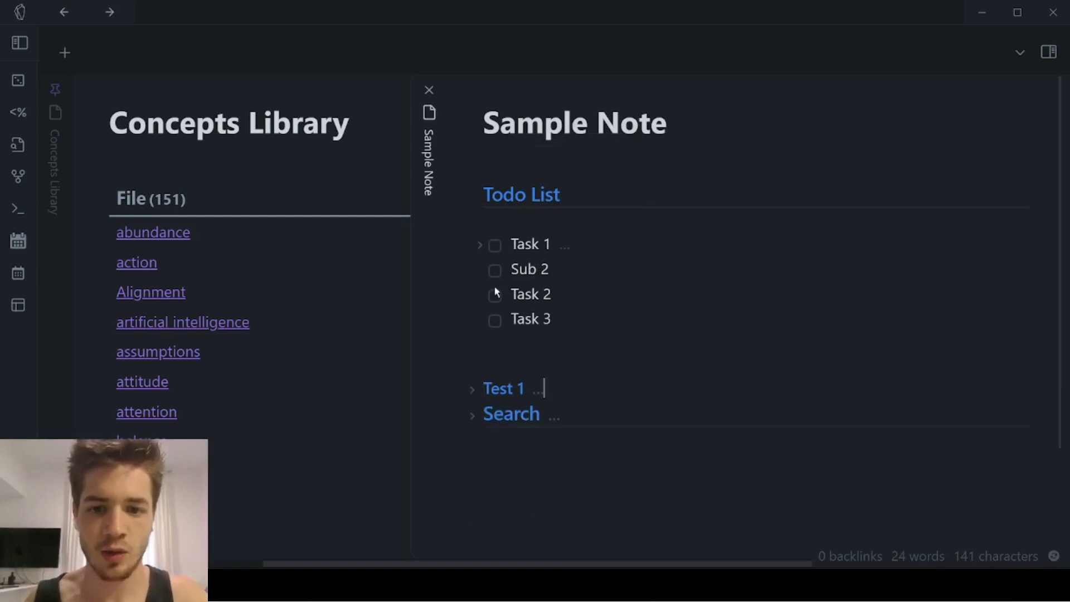
pyautogui.click(474, 195)
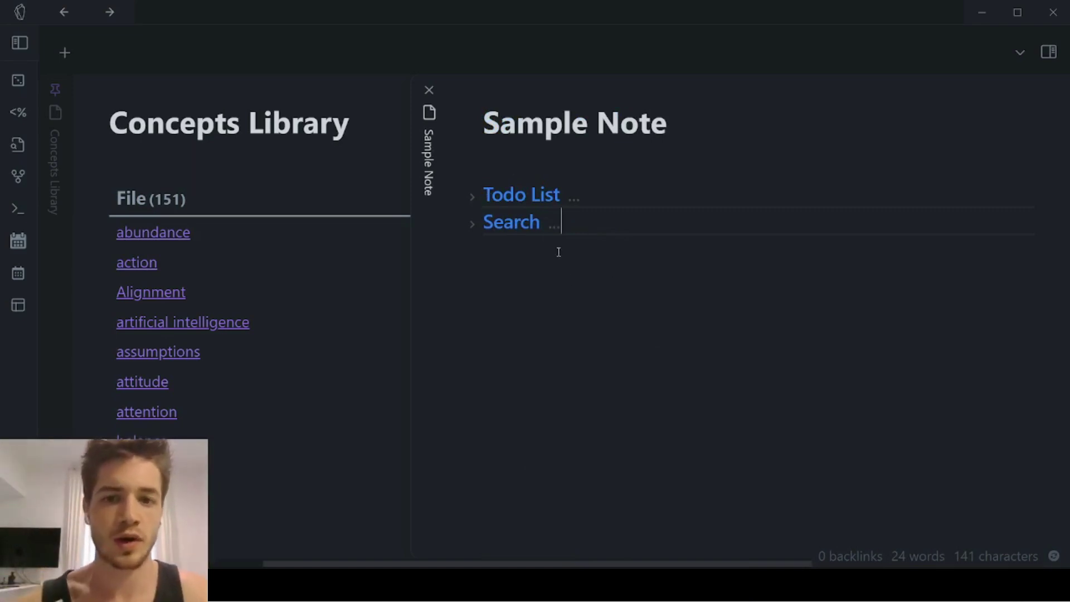
# Expand the Search heading to view its embedded query, and go back to the Obsidian tricks note
pyautogui.click(474, 223)
pyautogui.scroll(-2, 622, 310)
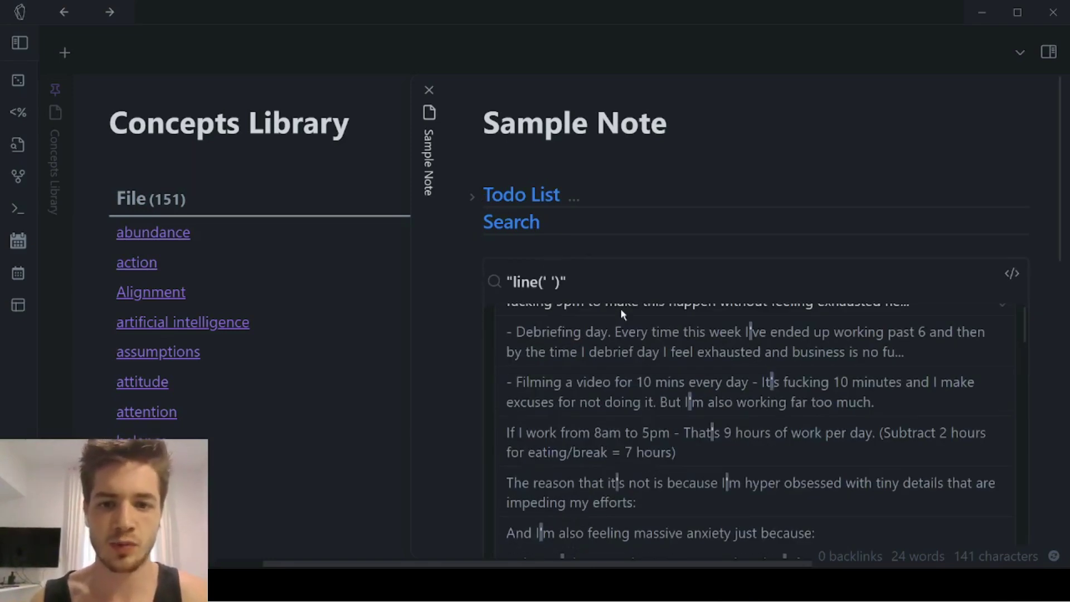
pyautogui.hotkey('ctrl', 'alt', 'Left')
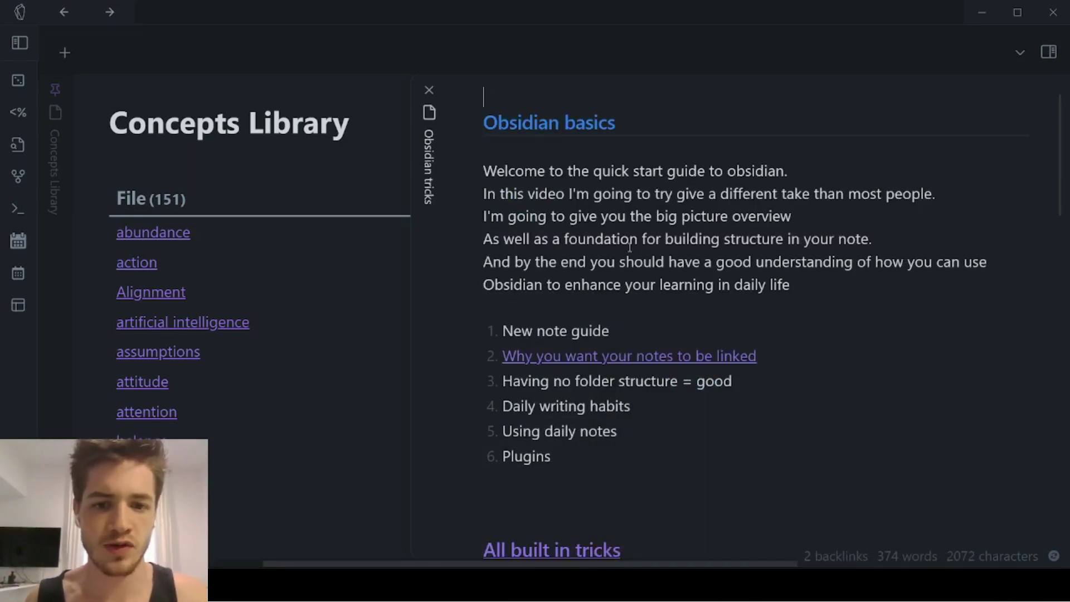
# Insert an internal link to the Cashvertising note on the line below the Sample Note title
pyautogui.hotkey('ctrl', 'alt', 'Right')
pyautogui.scroll(-7, 595, 323)
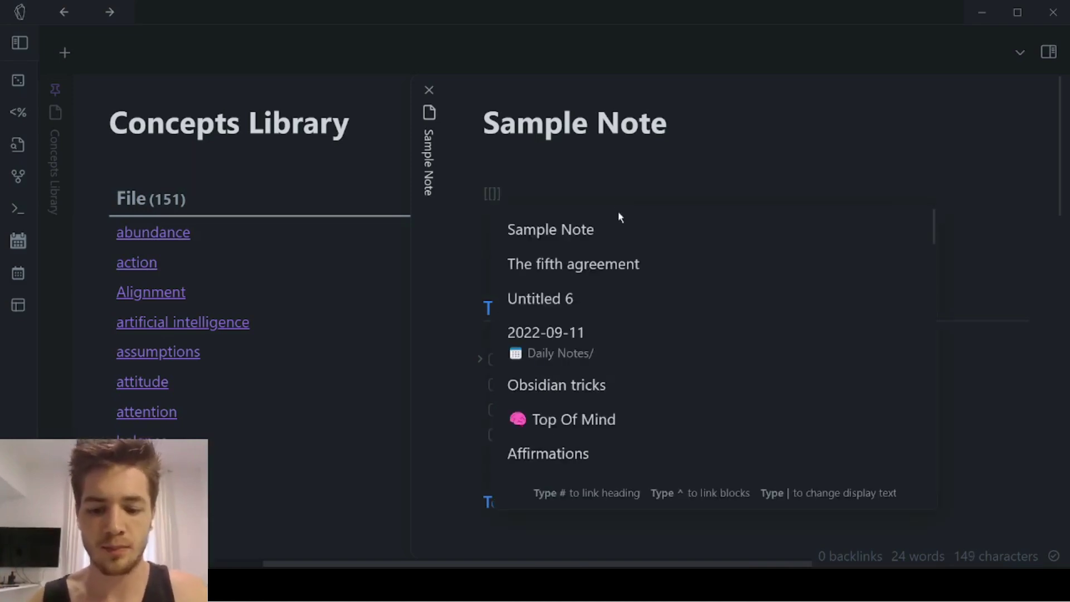
pyautogui.write('cas')
pyautogui.write('hverti')
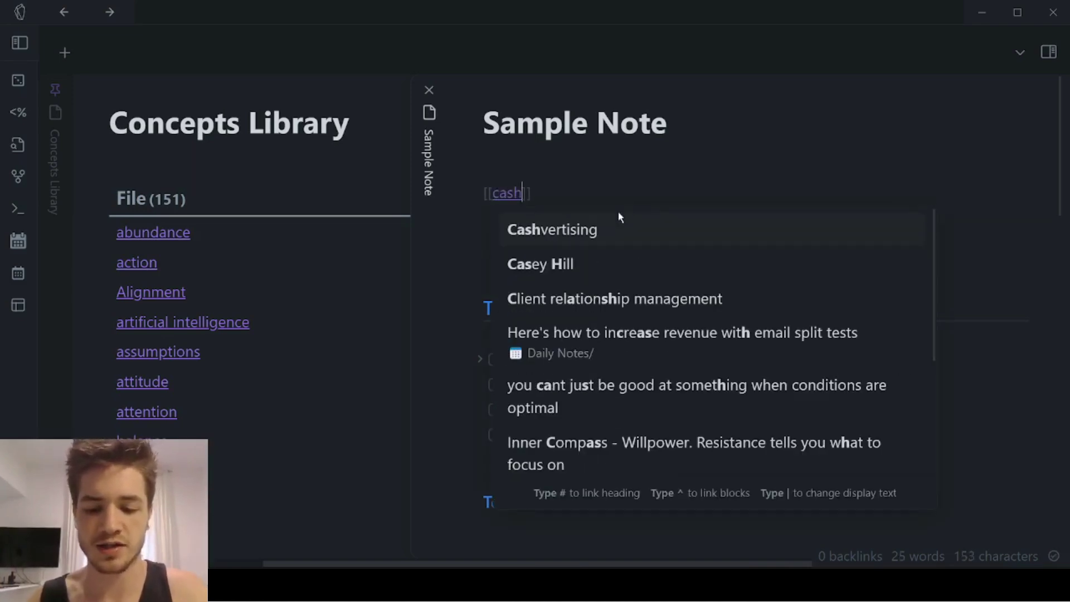
pyautogui.press('Return')
pyautogui.click(582, 195)
pyautogui.click(503, 179)
pyautogui.click(484, 193)
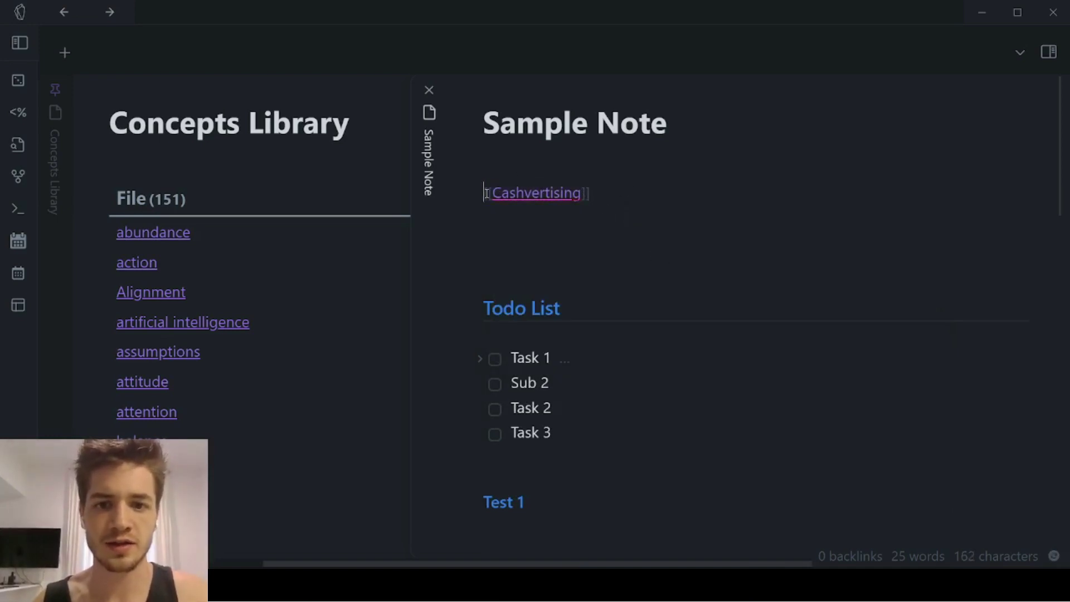
pyautogui.moveTo(484, 193); pyautogui.dragTo(493, 193)
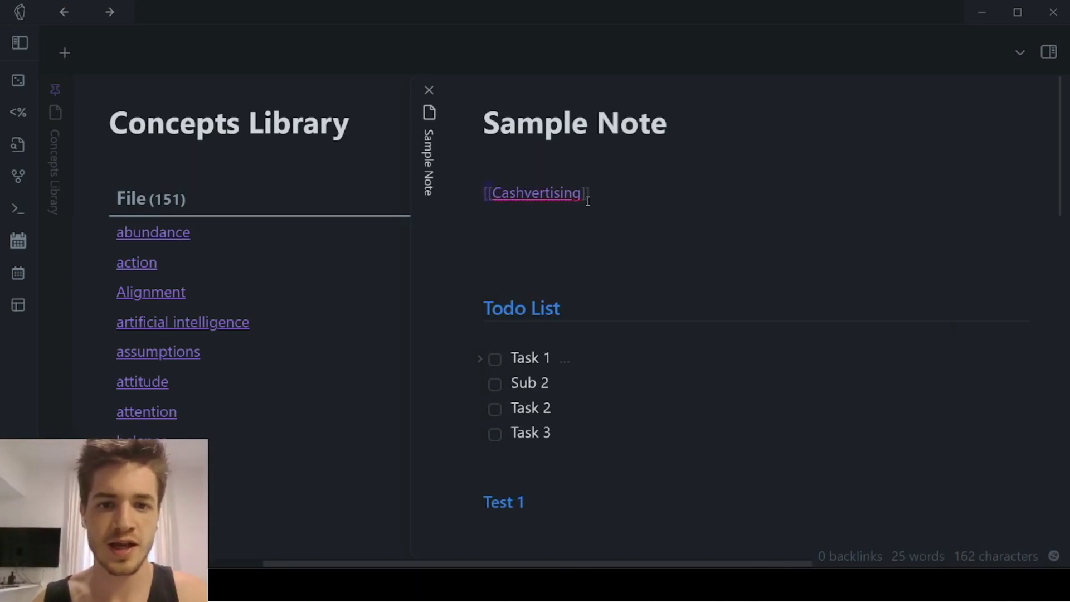
# Extend the Cashvertising link to target its heading "Principle #2: Ego Morphing Instant Identification"
pyautogui.click(581, 194)
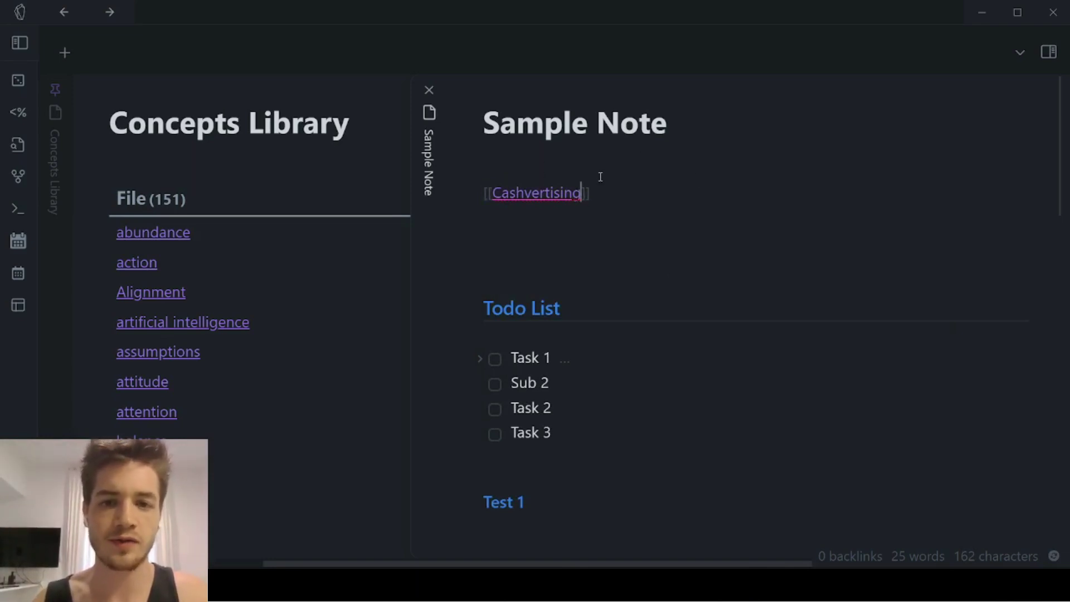
pyautogui.write('#')
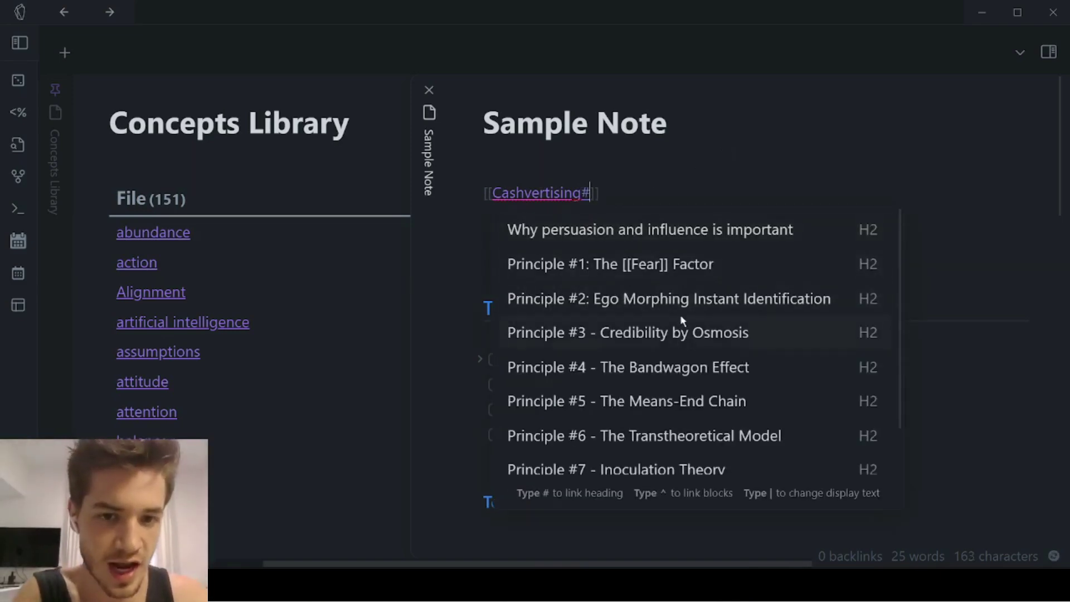
pyautogui.scroll(-1, 683, 320)
pyautogui.scroll(1, 686, 335)
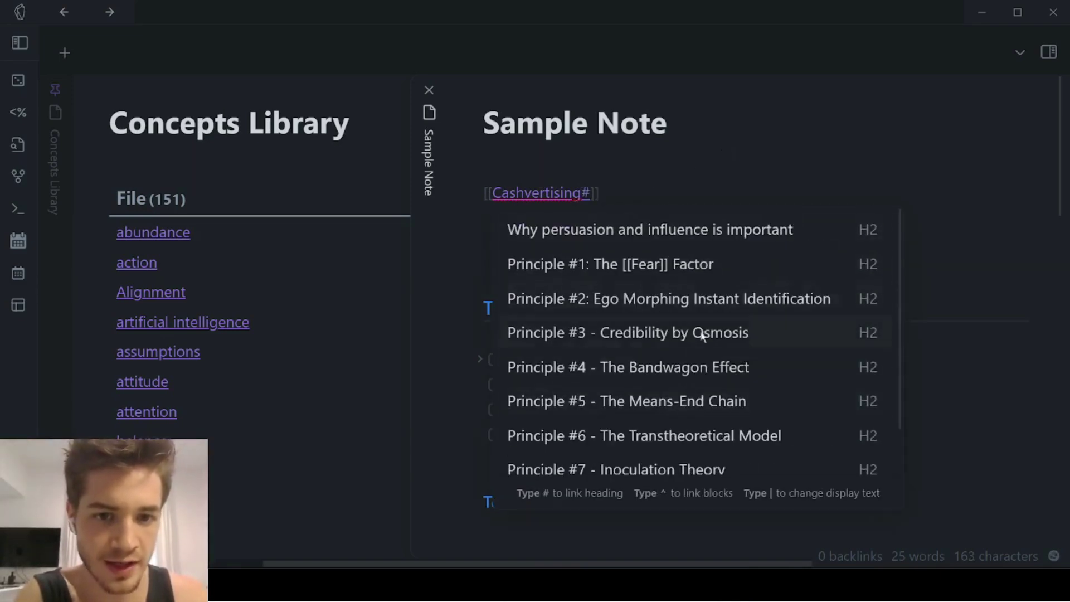
pyautogui.scroll(-1, 691, 385)
pyautogui.scroll(1, 669, 362)
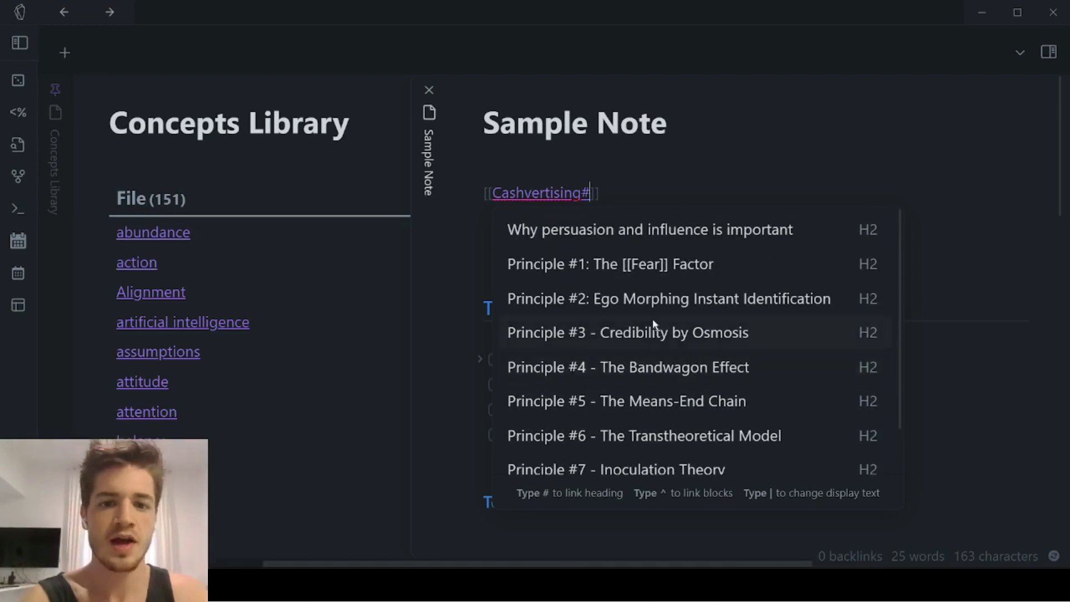
pyautogui.click(606, 299)
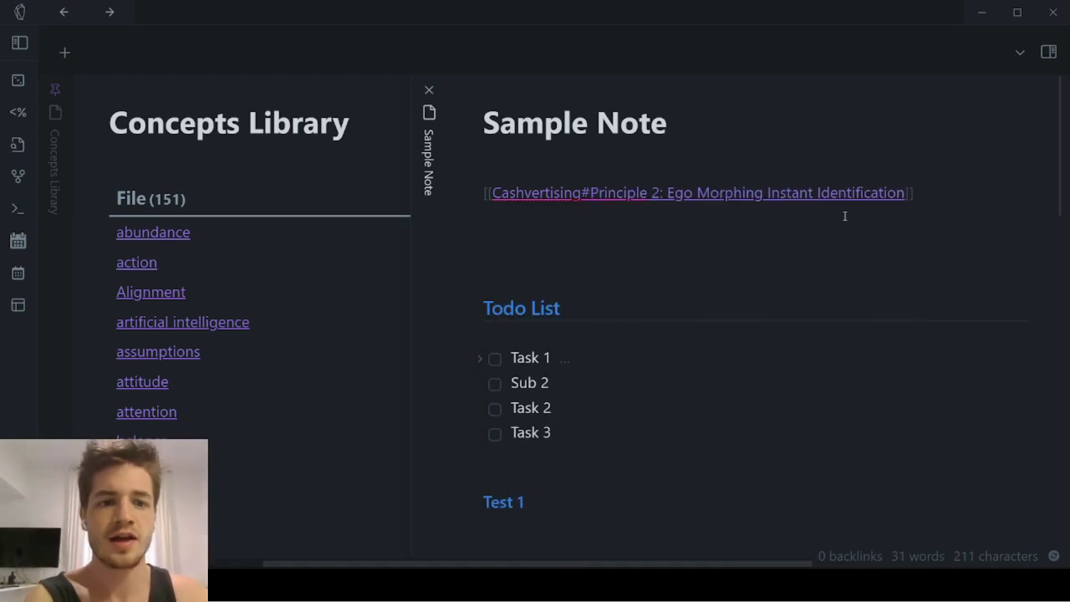
pyautogui.click(960, 176)
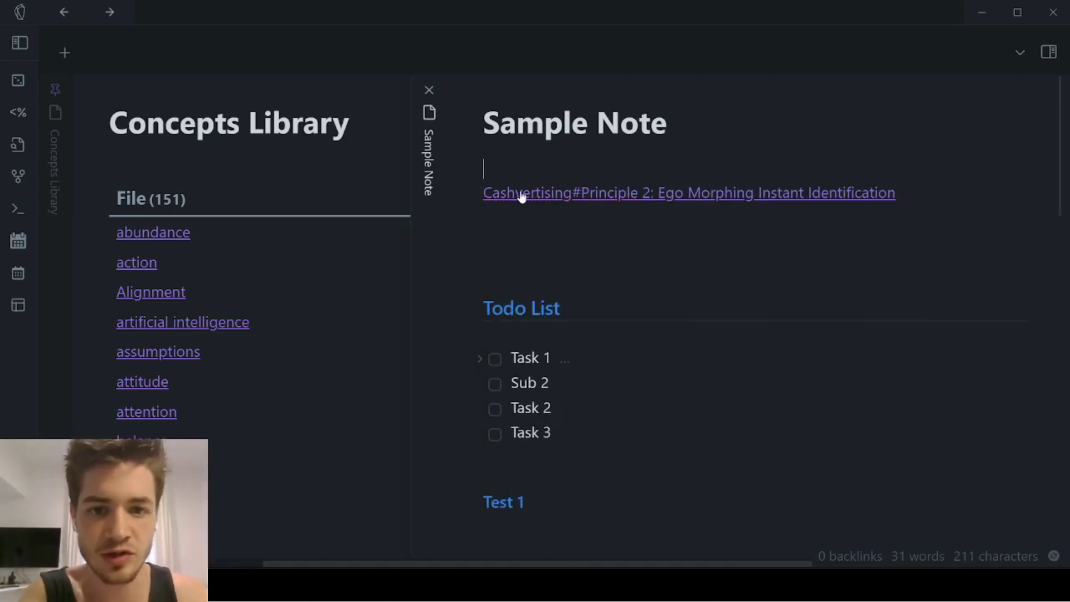
# Follow the heading link and look through the Principle #2 section of the Cashvertising note
pyautogui.click(589, 202)
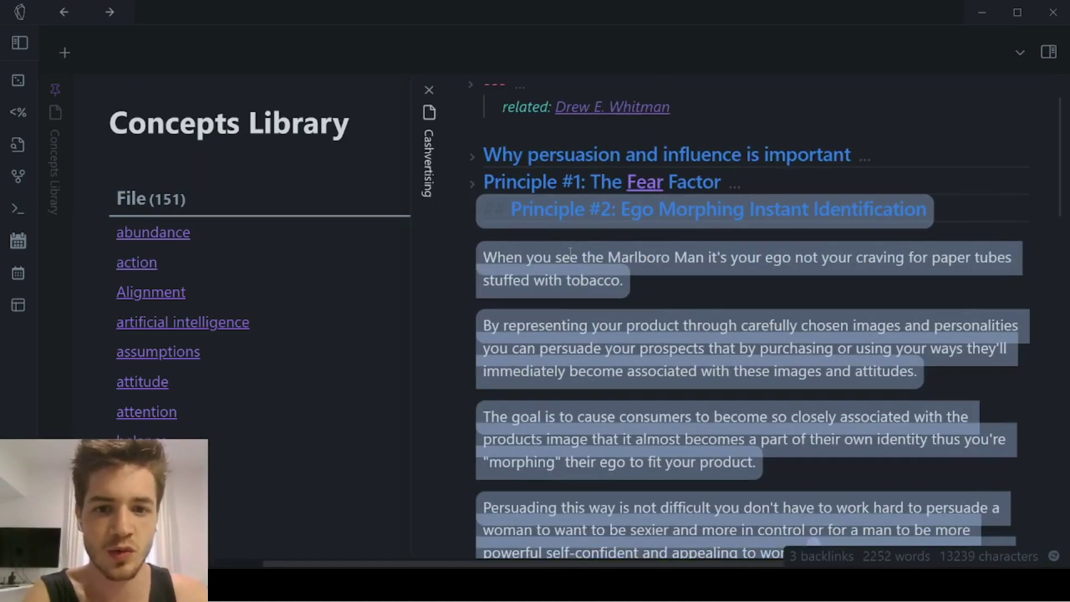
pyautogui.click(555, 205)
pyautogui.scroll(-1, 549, 184)
pyautogui.moveTo(513, 113); pyautogui.dragTo(789, 208)
pyautogui.scroll(-9, 792, 223)
pyautogui.scroll(12, 806, 262)
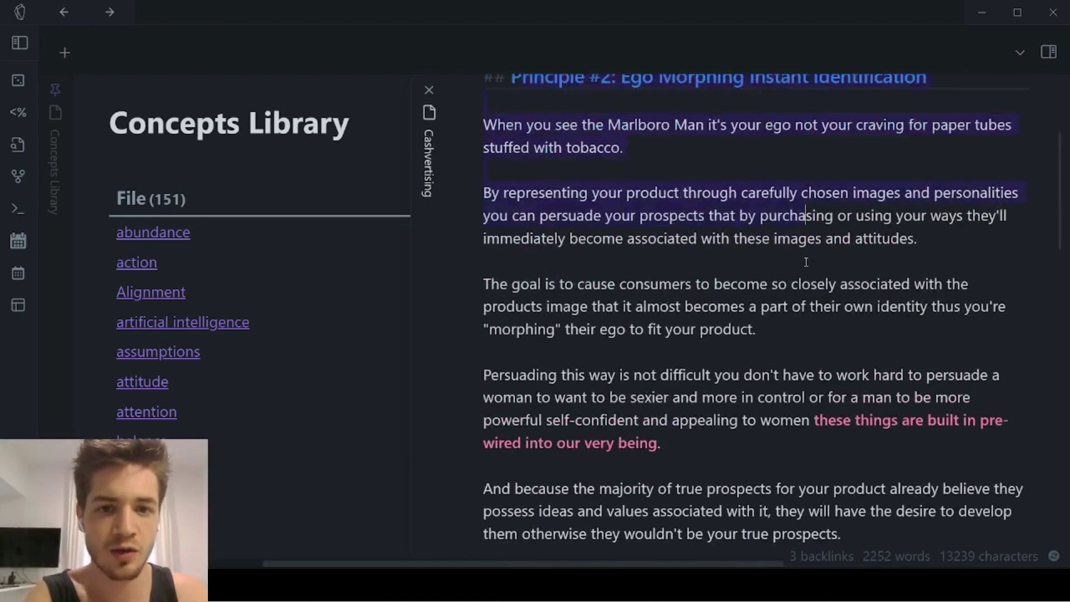
pyautogui.scroll(-2, 806, 262)
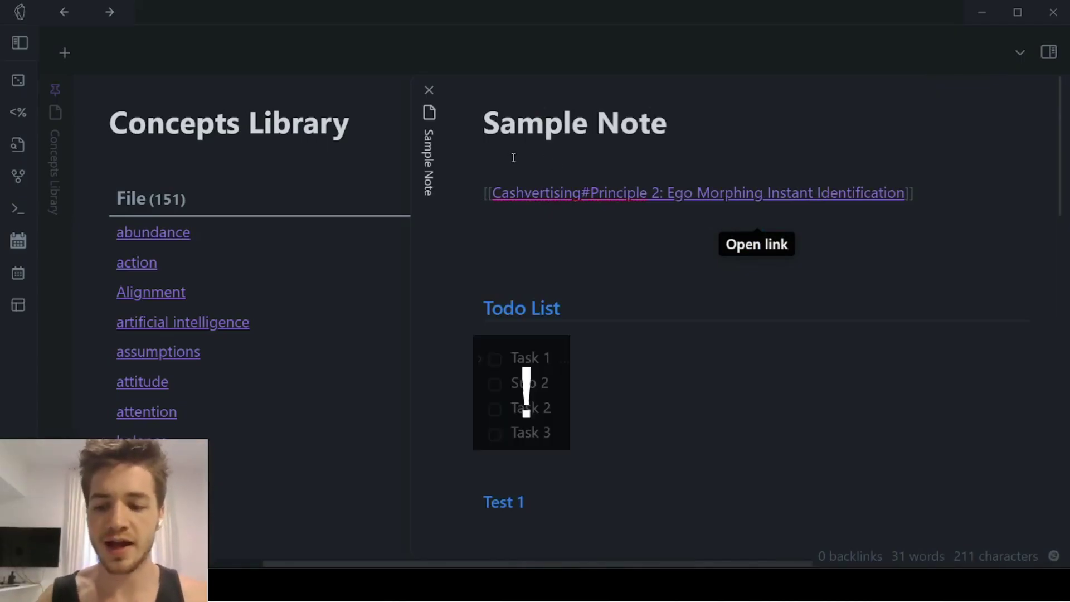
# Turn the heading link in Sample Note into an embed by prefixing it with "!", and look through the embedded section
pyautogui.write('!')
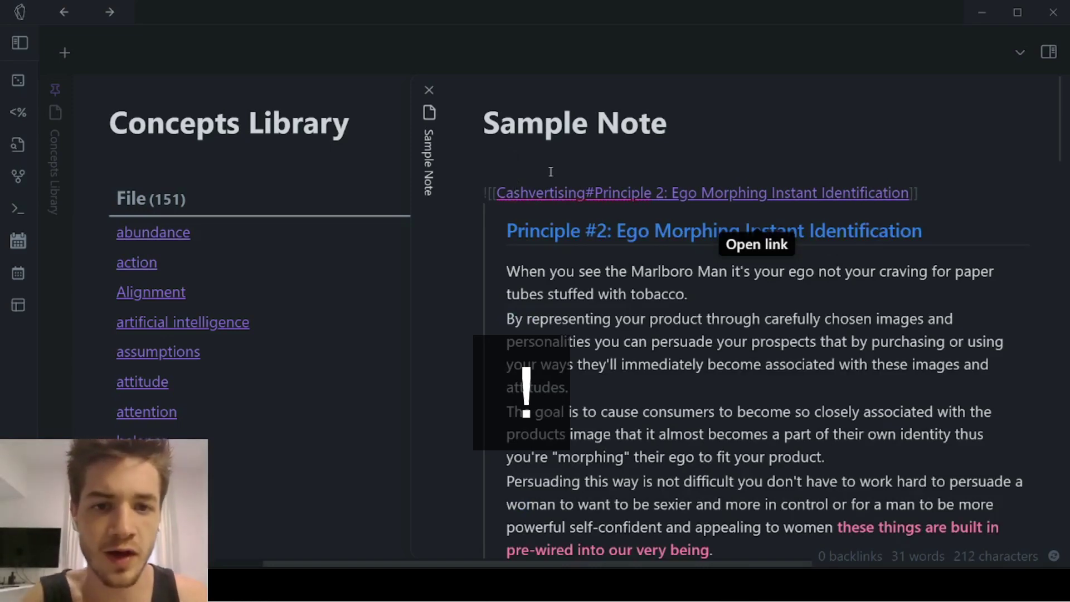
pyautogui.scroll(-2, 552, 173)
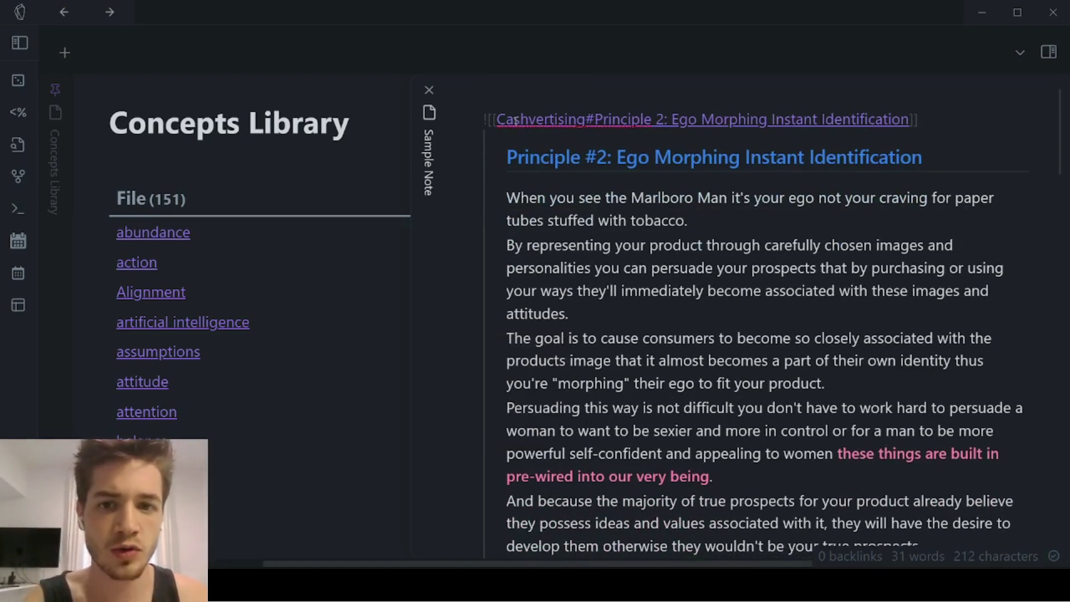
pyautogui.scroll(-6, 694, 253)
pyautogui.scroll(7, 712, 215)
pyautogui.click(651, 143)
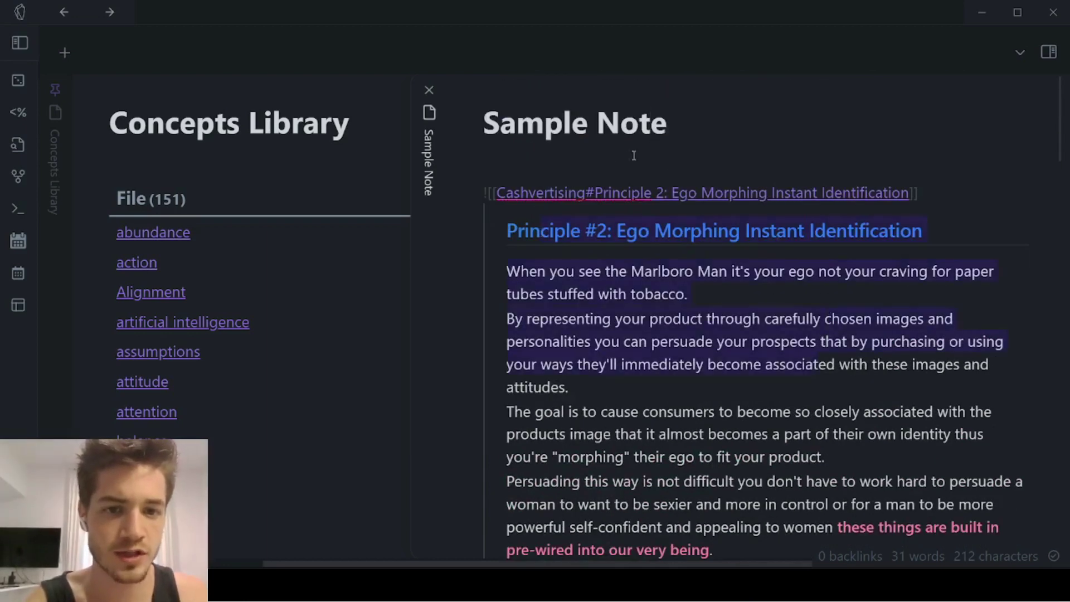
pyautogui.scroll(-20, 713, 383)
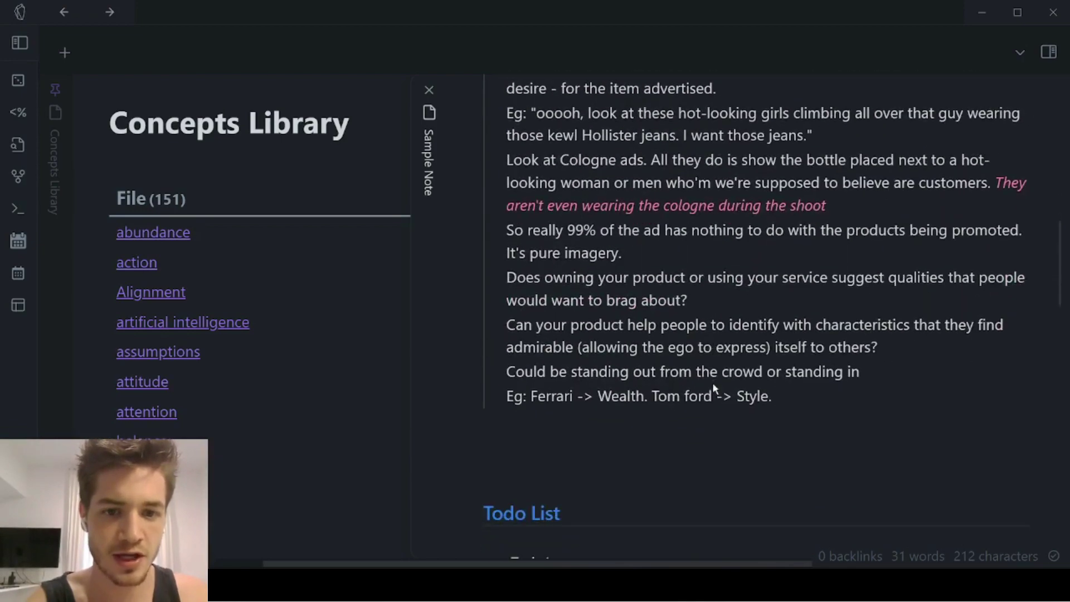
pyautogui.scroll(20, 714, 384)
pyautogui.click(951, 145)
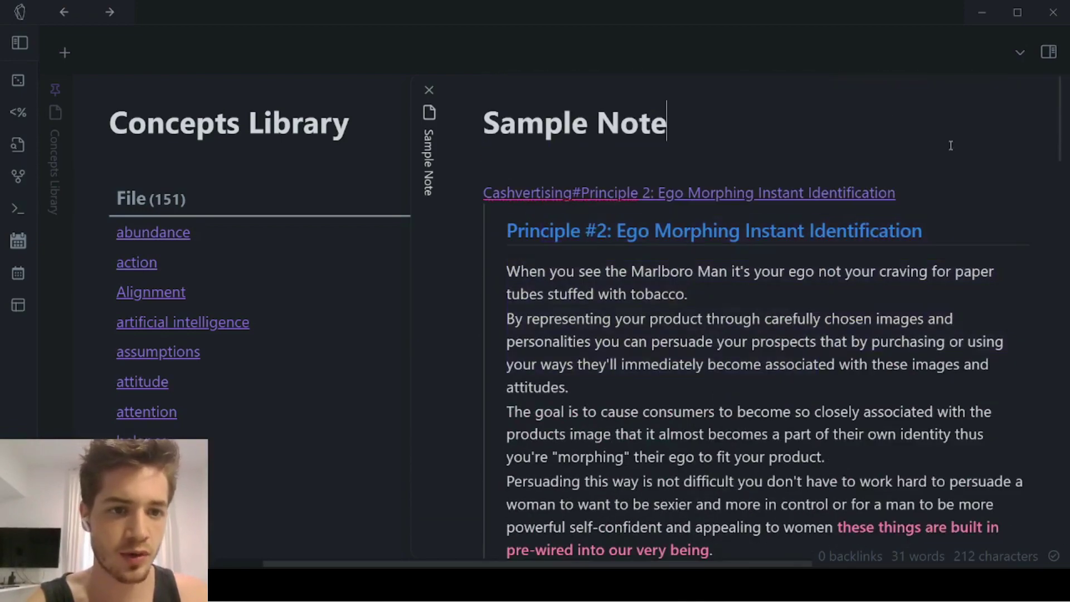
# Remove the heading part from the embed so it targets the whole Cashvertising note, and look through the embedded content
pyautogui.moveTo(821, 192); pyautogui.dragTo(901, 203)
pyautogui.click(912, 194)
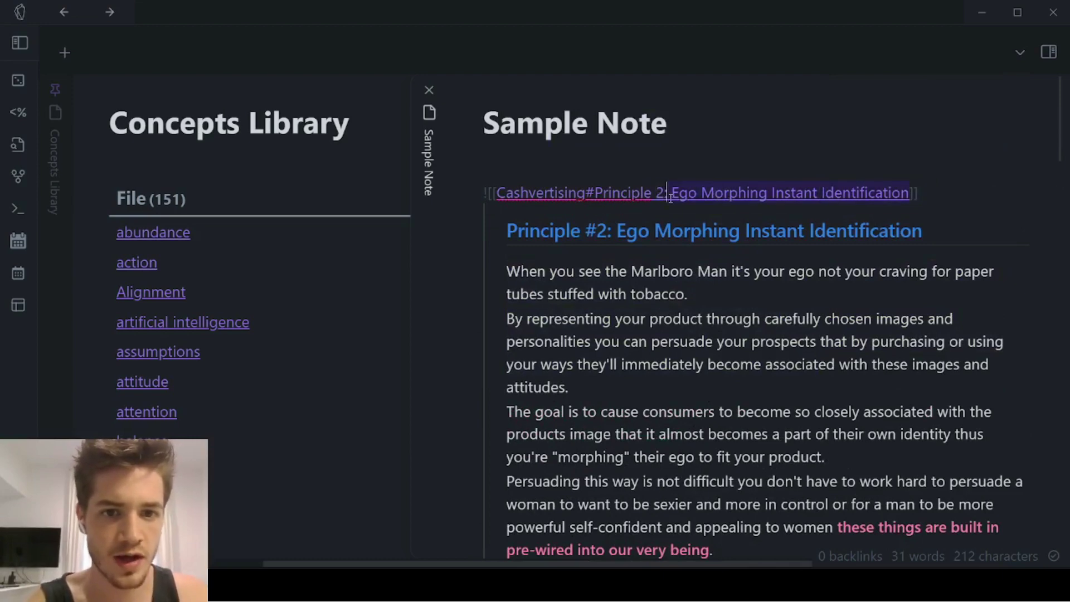
pyautogui.keyDown('shift'); pyautogui.click(586, 193); pyautogui.keyUp('shift')
pyautogui.press('BackSpace')
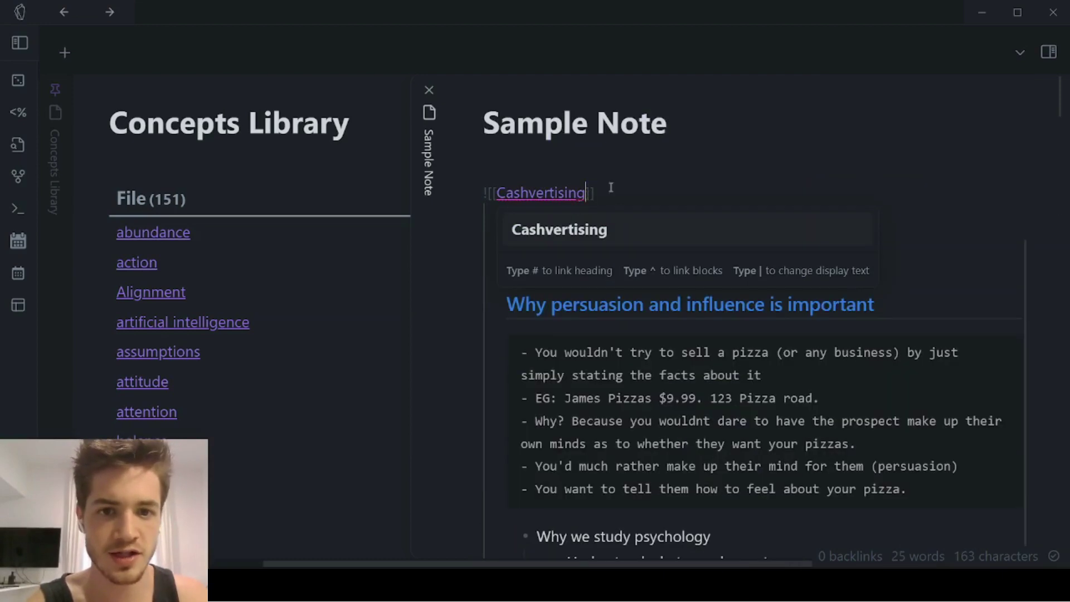
pyautogui.press('Up')
pyautogui.scroll(-5, 609, 357)
pyautogui.scroll(-15, 608, 358)
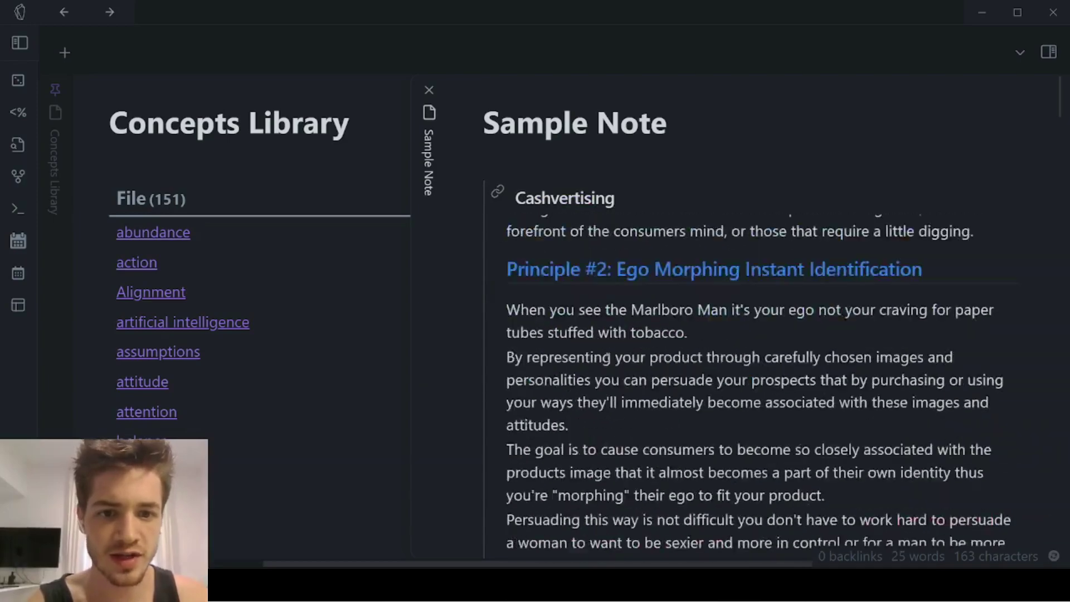
pyautogui.scroll(15, 608, 358)
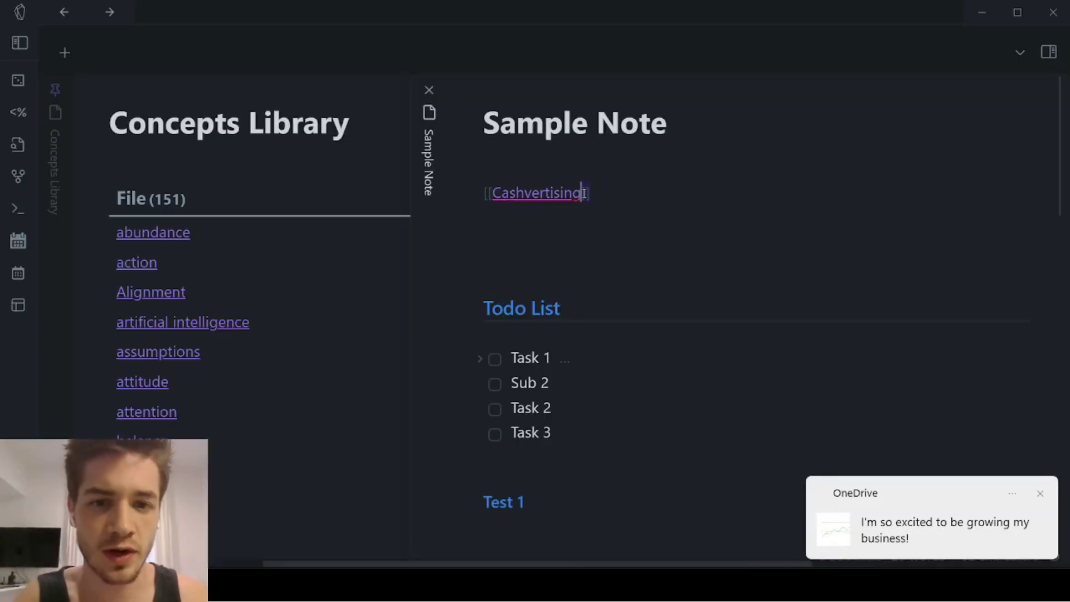
# Dismiss the OneDrive notification and add a "|" separator after Cashvertising inside the link's brackets
pyautogui.click(1042, 494)
pyautogui.click(601, 201)
pyautogui.click(582, 193)
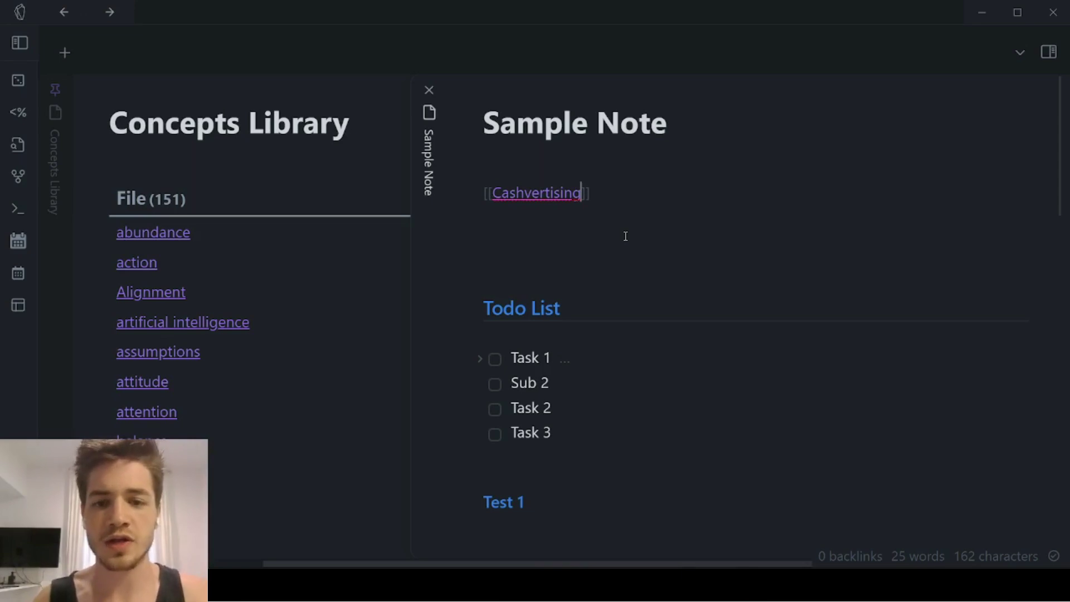
pyautogui.moveTo(591, 192); pyautogui.dragTo(494, 195)
pyautogui.press('Right')
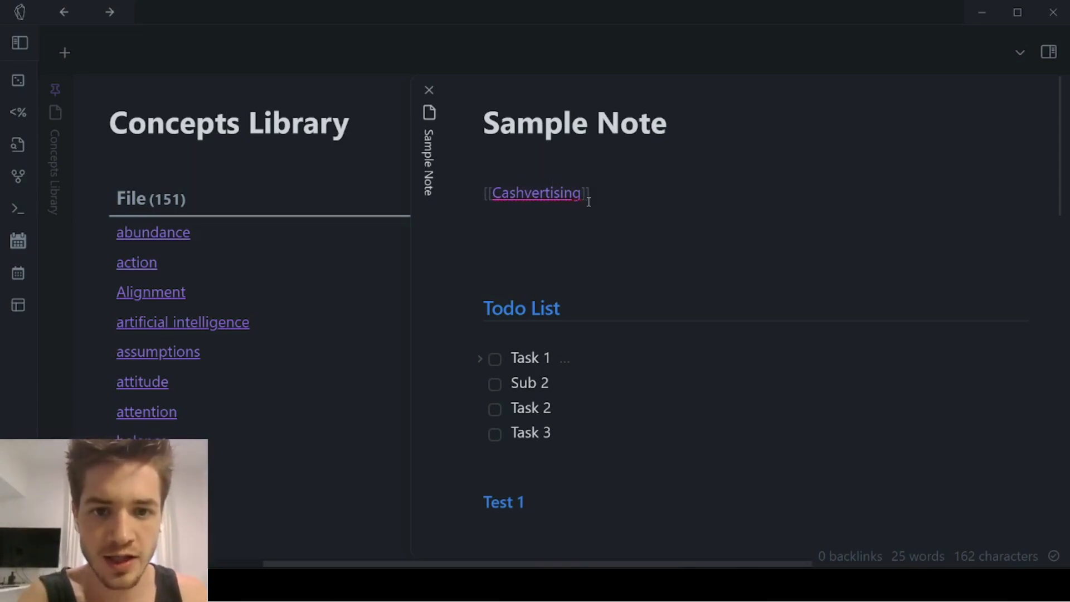
pyautogui.press('Left')
pyautogui.press('Left')
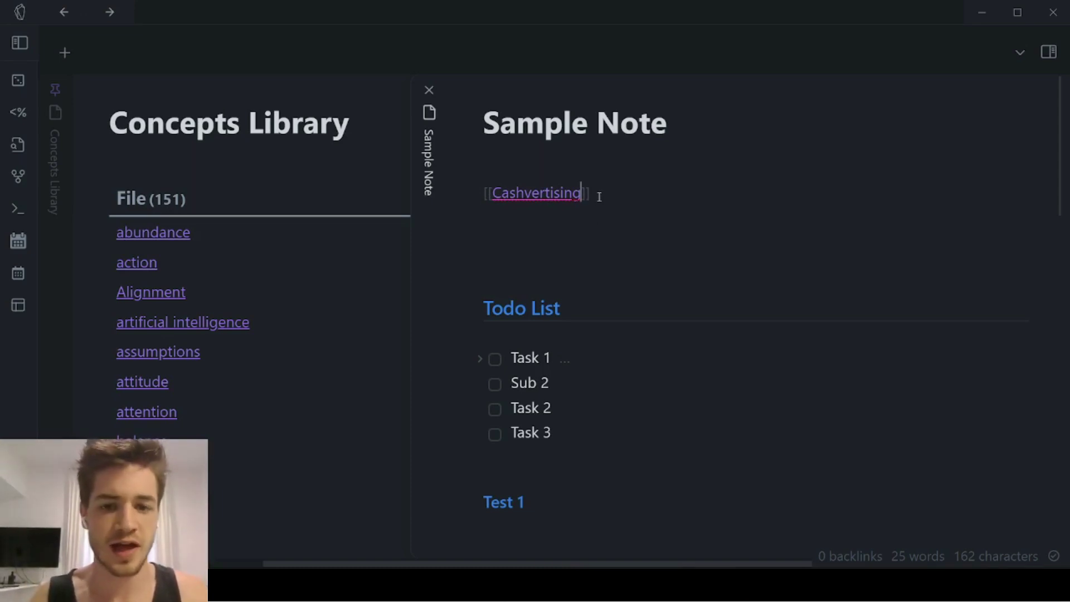
pyautogui.write('|')
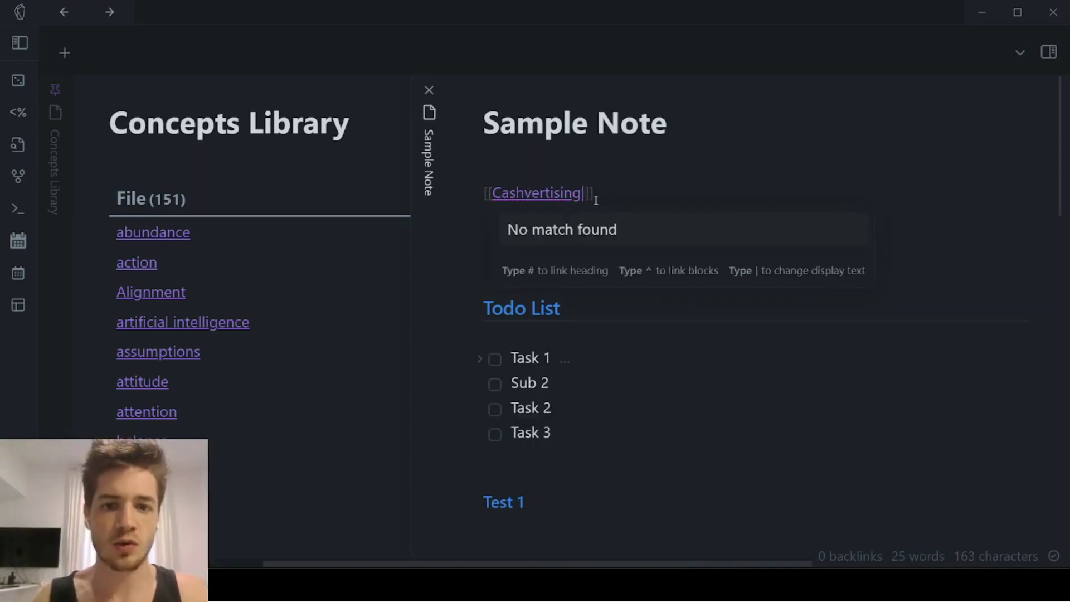
pyautogui.click(698, 195)
pyautogui.write('||')
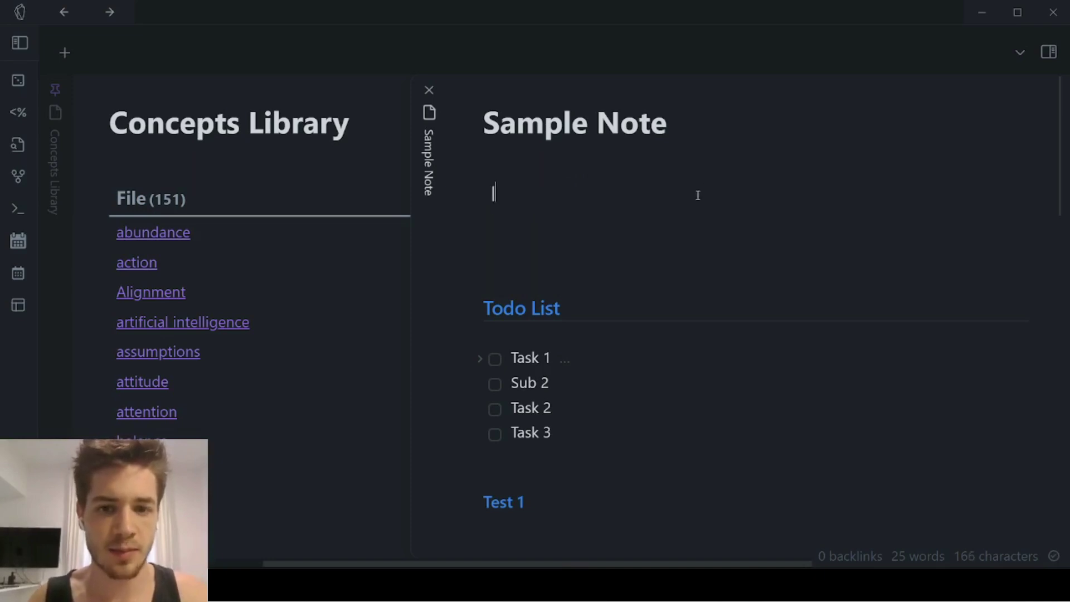
pyautogui.press('BackSpace')
pyautogui.write('|')
pyautogui.press('BackSpace')
pyautogui.press('BackSpace')
pyautogui.press('BackSpace')
pyautogui.press('BackSpace')
# Give the Cashvertising link the display text "persuasion book" after its separator
pyautogui.press('Left')
pyautogui.press('Left')
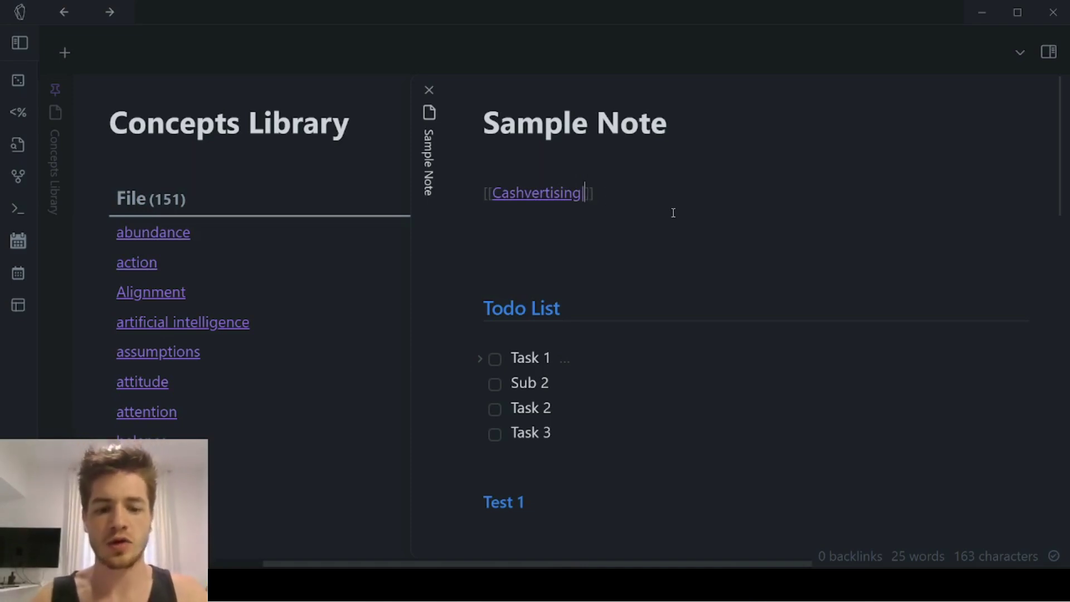
pyautogui.write('persda')
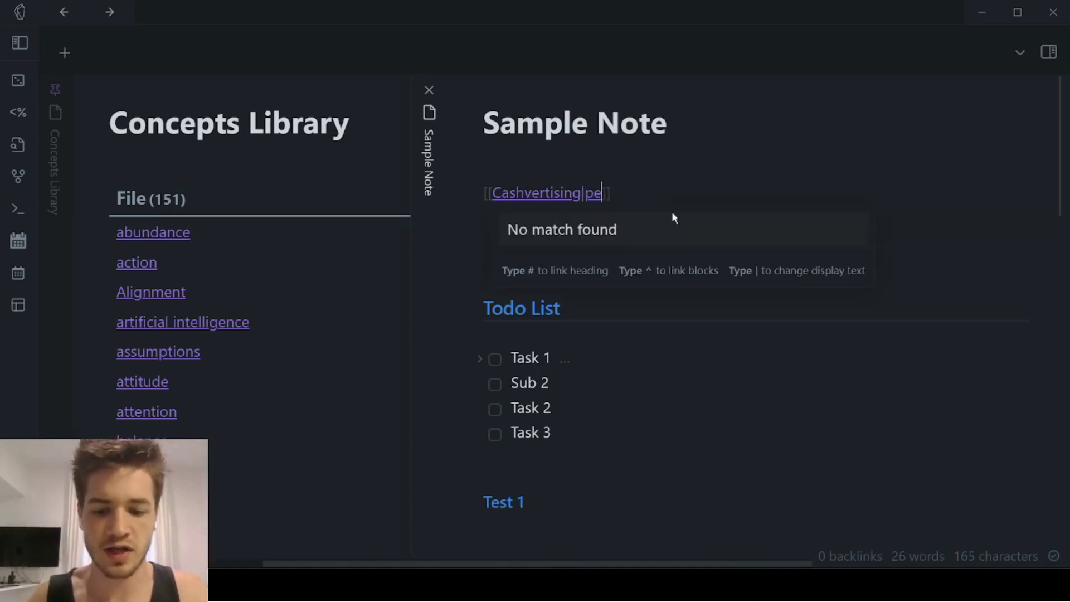
pyautogui.press('BackSpace')
pyautogui.press('BackSpace')
pyautogui.write('uasion')
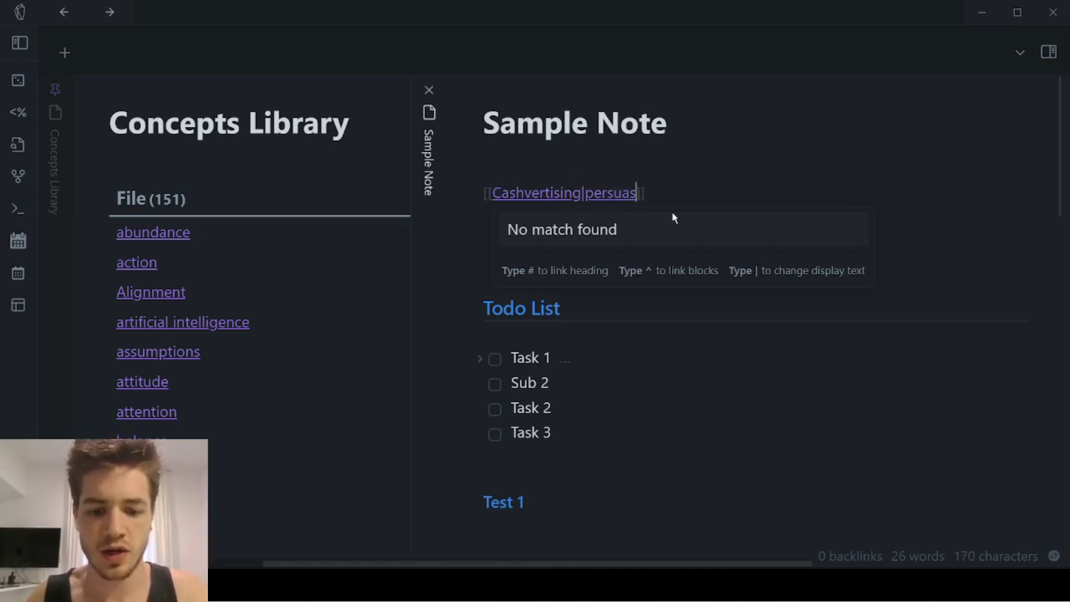
pyautogui.write(' book')
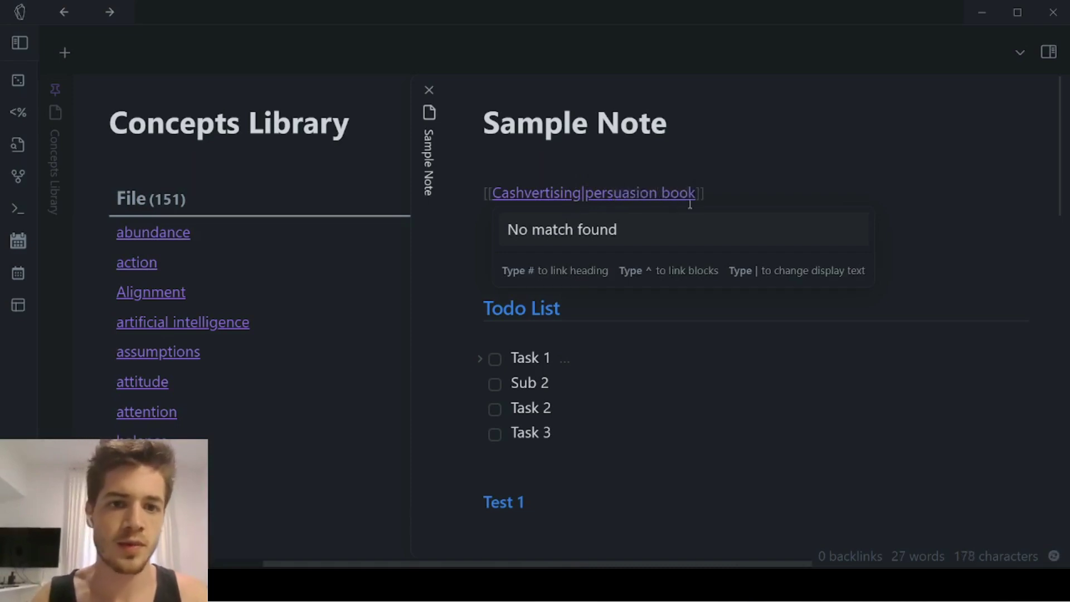
pyautogui.click(687, 214)
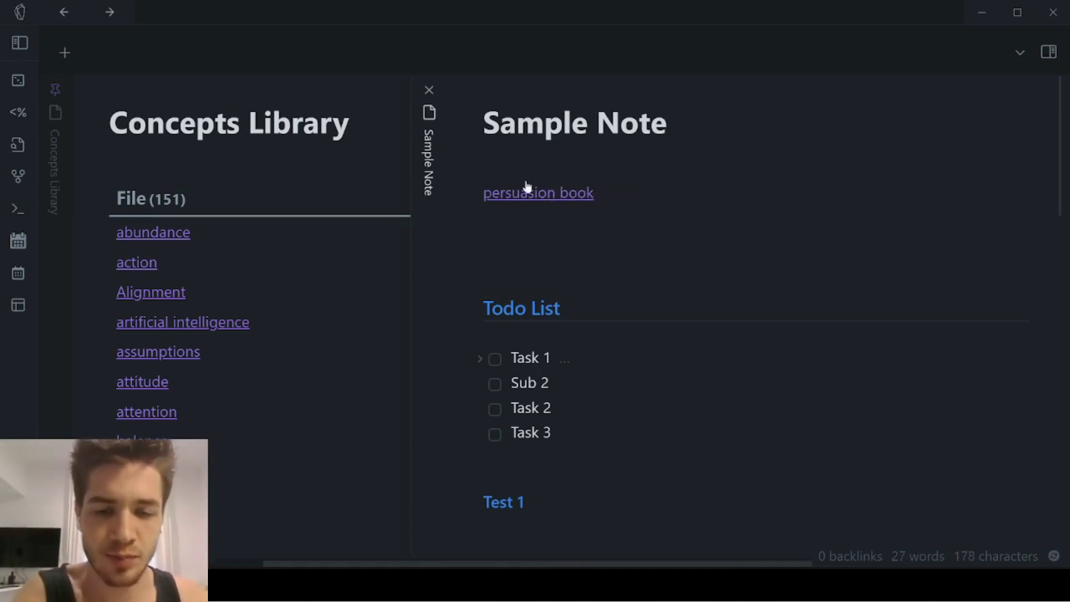
# Follow the "persuasion book" link to check its target note, and go back to Sample Note
pyautogui.click(557, 197)
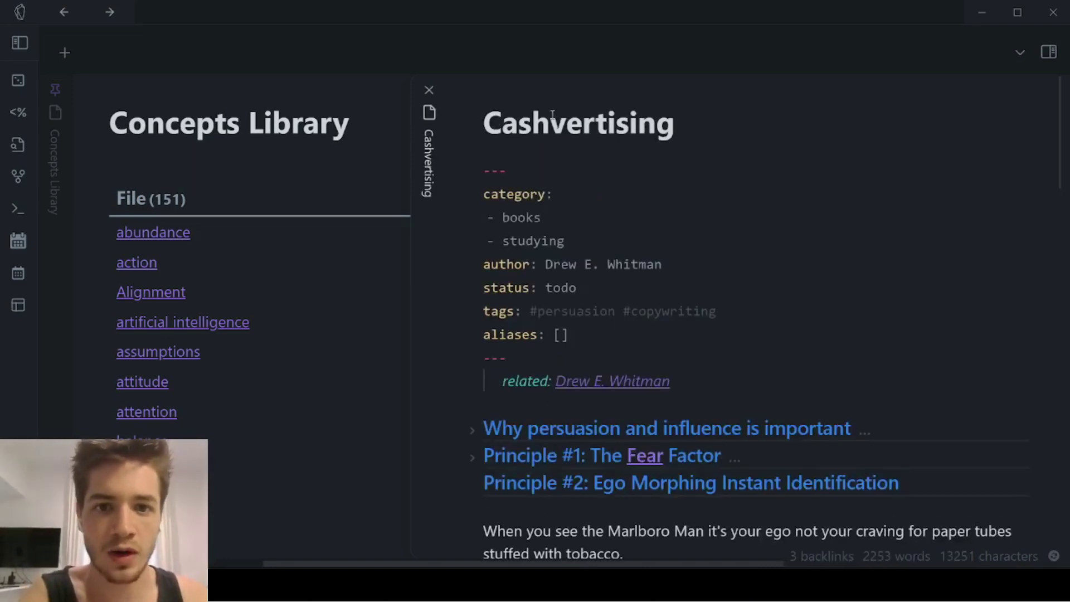
pyautogui.moveTo(503, 123); pyautogui.dragTo(688, 162)
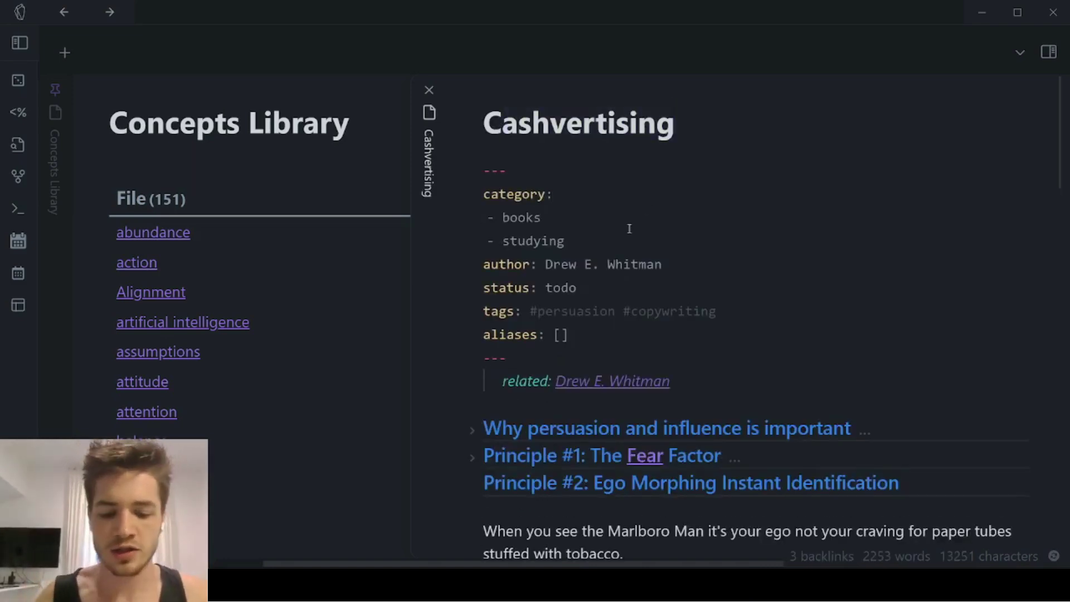
pyautogui.hotkey('ctrl', 'alt', 'Left')
pyautogui.click(578, 258)
pyautogui.click(531, 231)
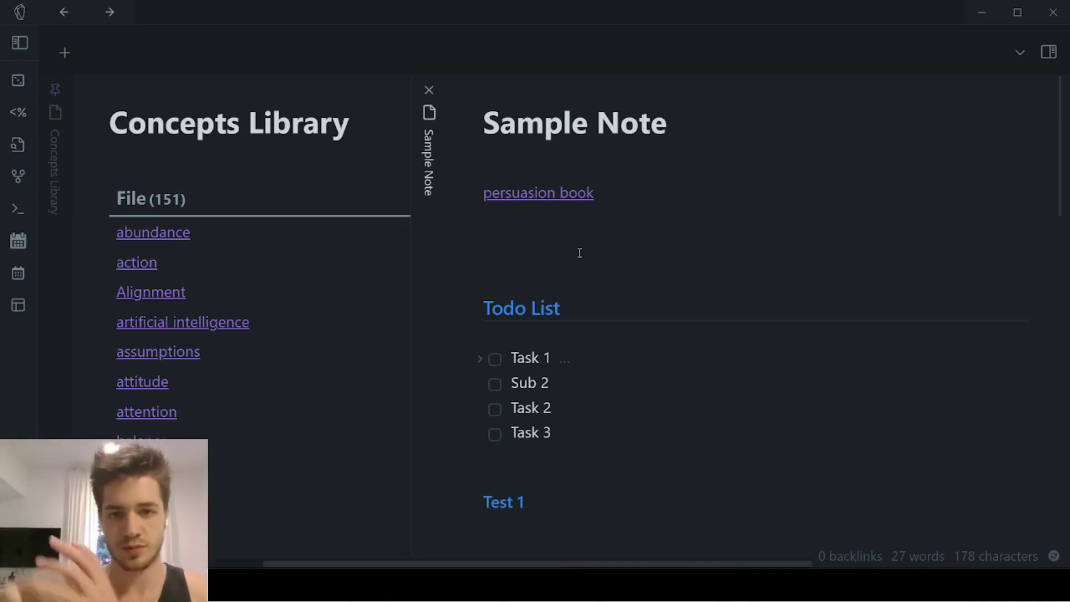
# Open the action note from the Concepts Library and turn the word "thoughts" into an internal link
pyautogui.scroll(-1, 580, 253)
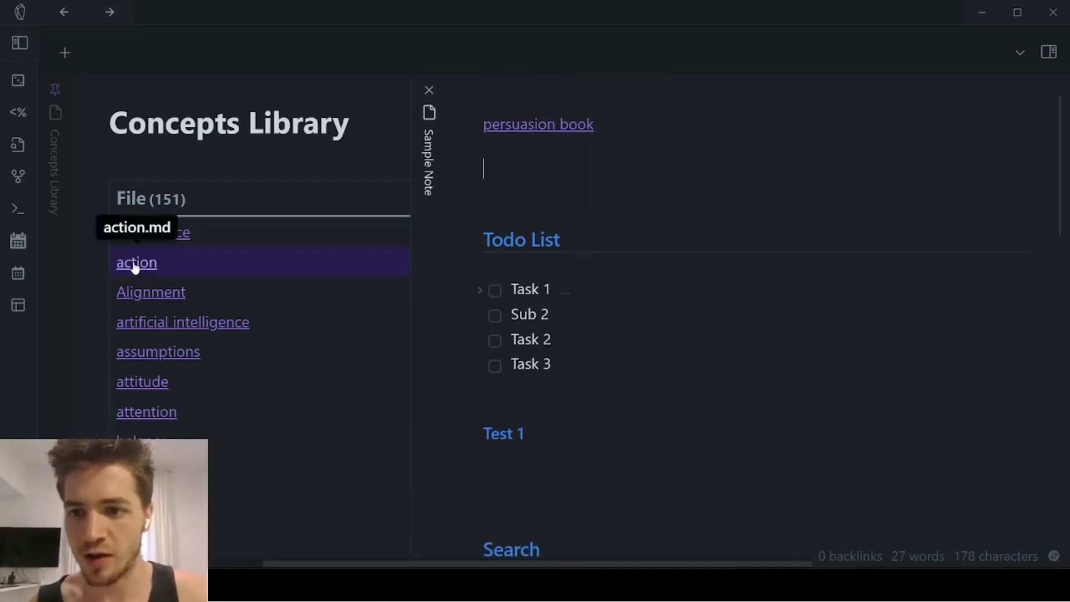
pyautogui.moveTo(140, 263)
pyautogui.scroll(-3, 634, 277)
pyautogui.click(671, 205)
pyautogui.moveTo(671, 205); pyautogui.dragTo(607, 205)
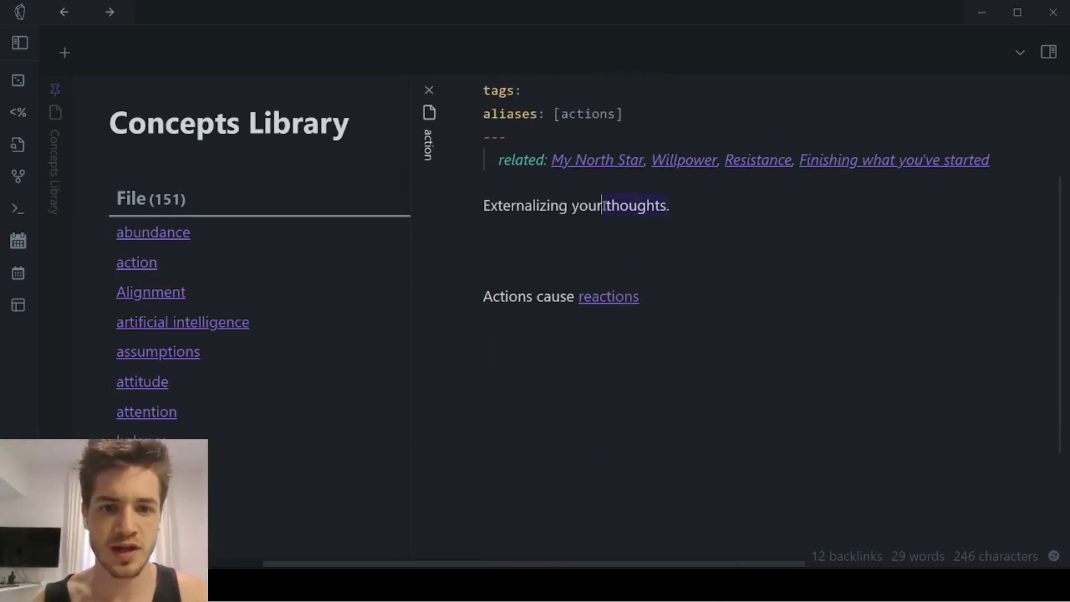
pyautogui.write('[[')
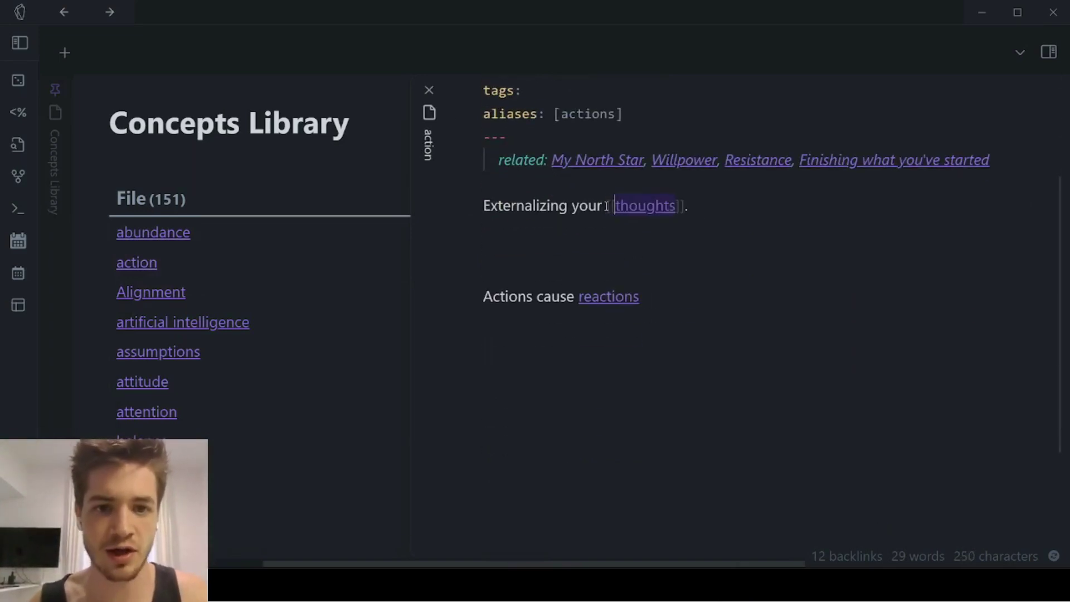
# Give the thoughts link the display text "thinking" and follow it to check its target note
pyautogui.click(676, 206)
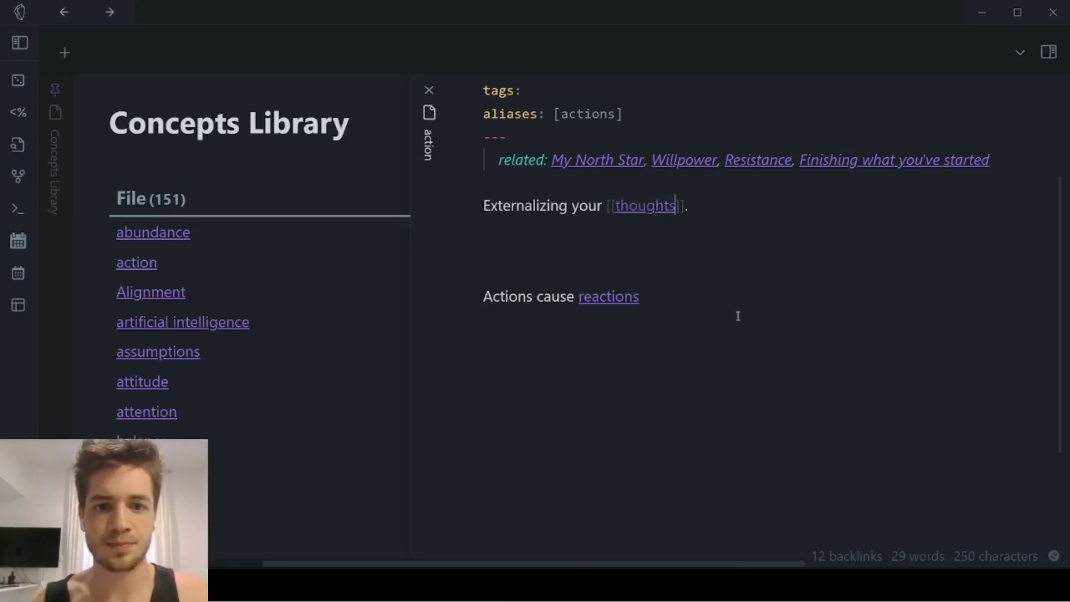
pyautogui.write('|')
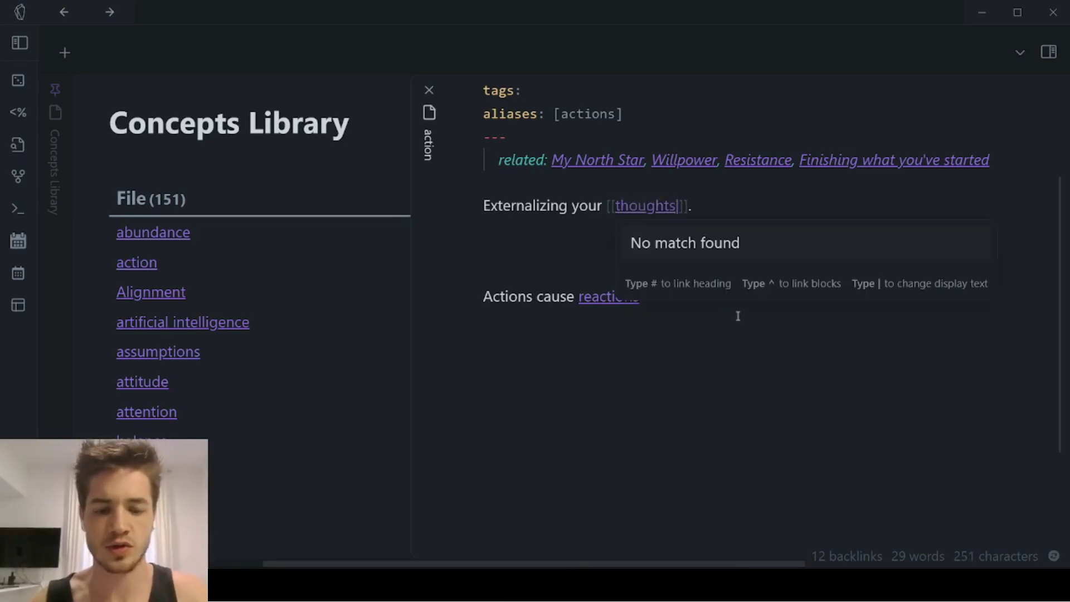
pyautogui.press('BackSpace')
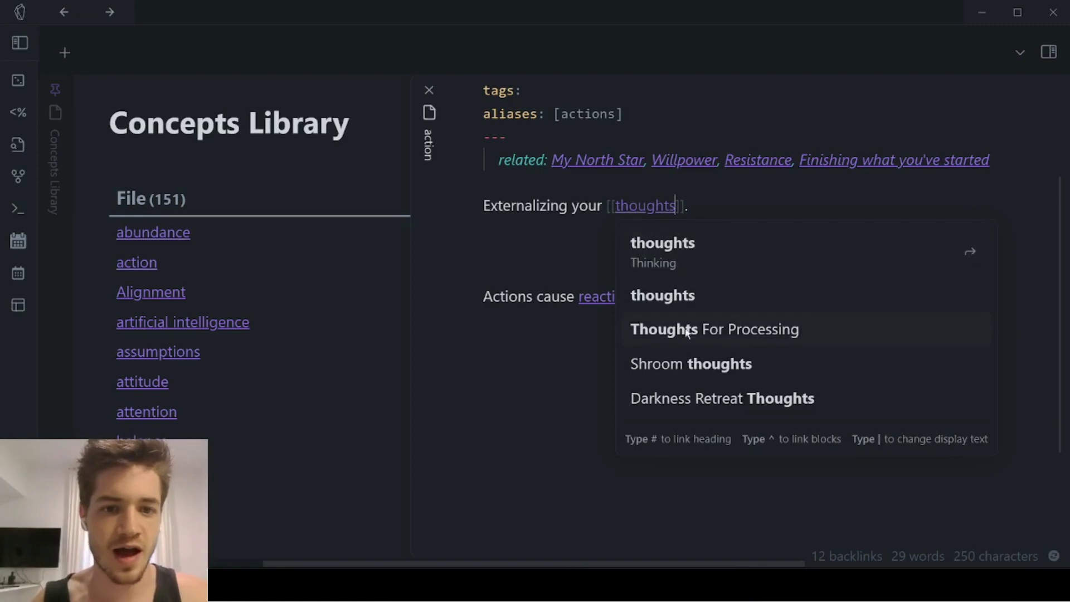
pyautogui.write('|thinking')
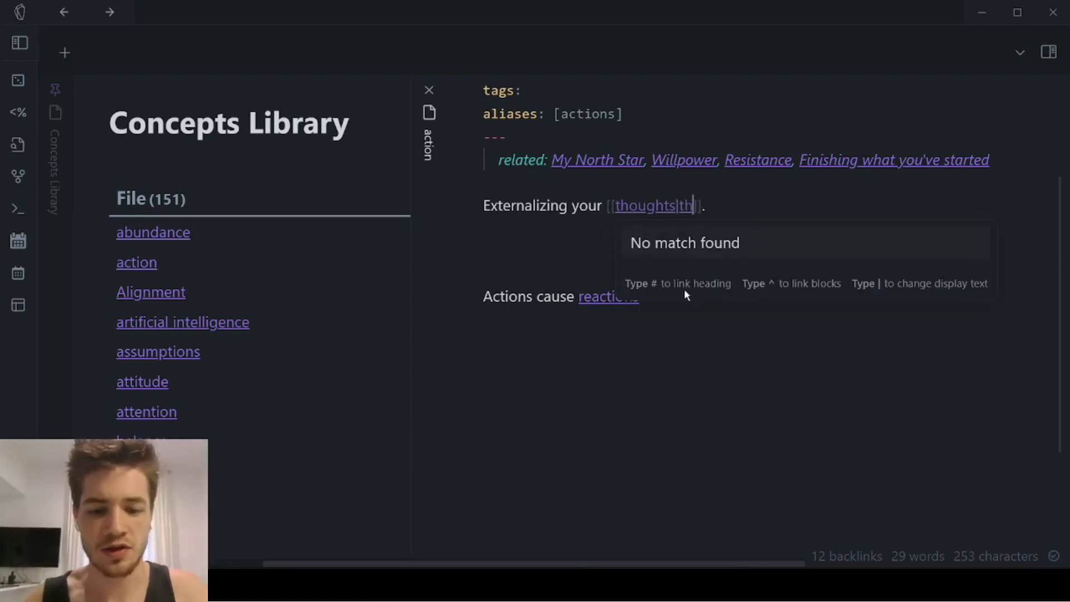
pyautogui.click(804, 185)
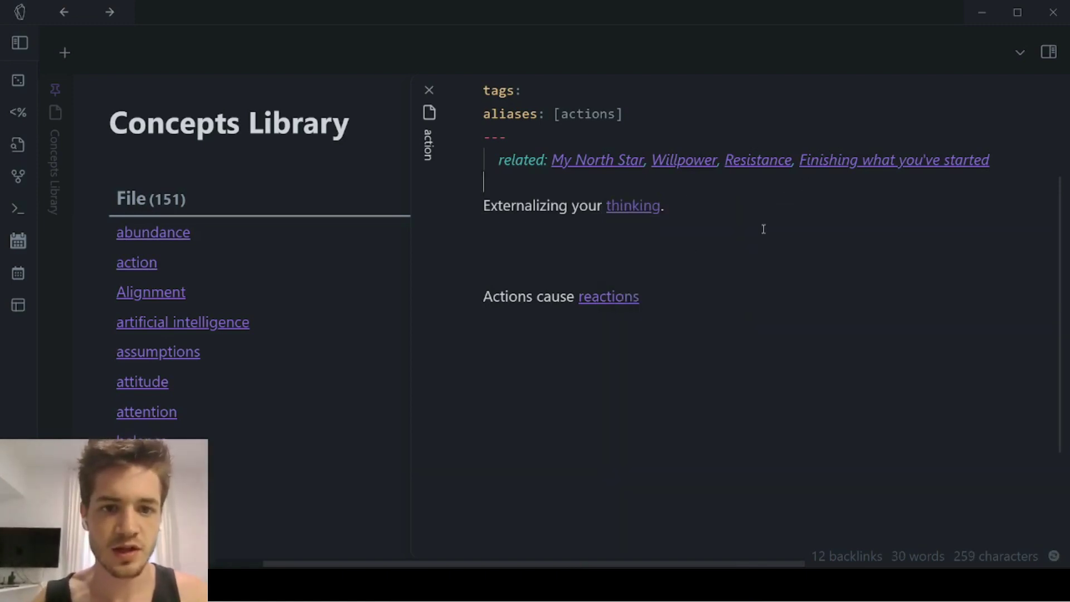
pyautogui.click(636, 215)
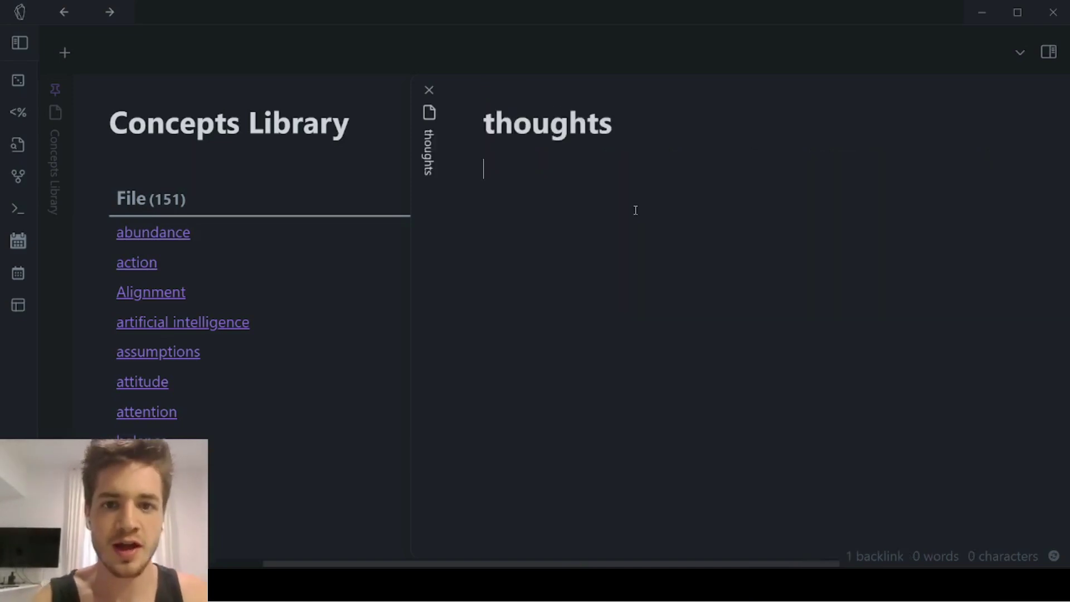
pyautogui.hotkey('ctrl', 'alt', 'Left')
# Remove the "persuasion book" display text and its separator from the Cashvertising link in Sample Note
pyautogui.click(627, 196)
pyautogui.moveTo(697, 195); pyautogui.dragTo(588, 196)
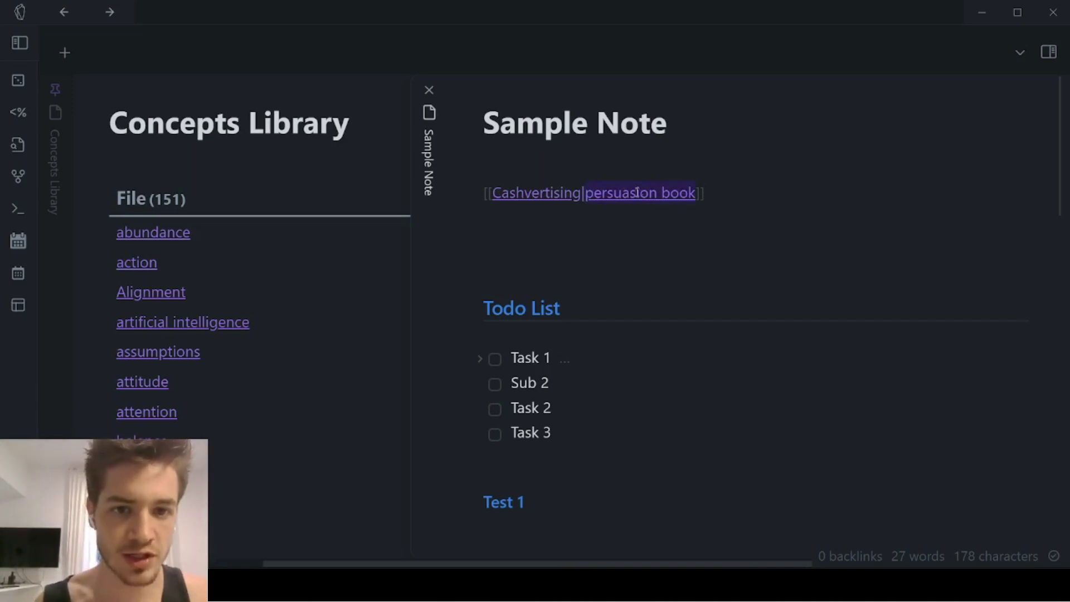
pyautogui.moveTo(509, 193); pyautogui.dragTo(695, 193)
pyautogui.press('BackSpace')
pyautogui.press('BackSpace')
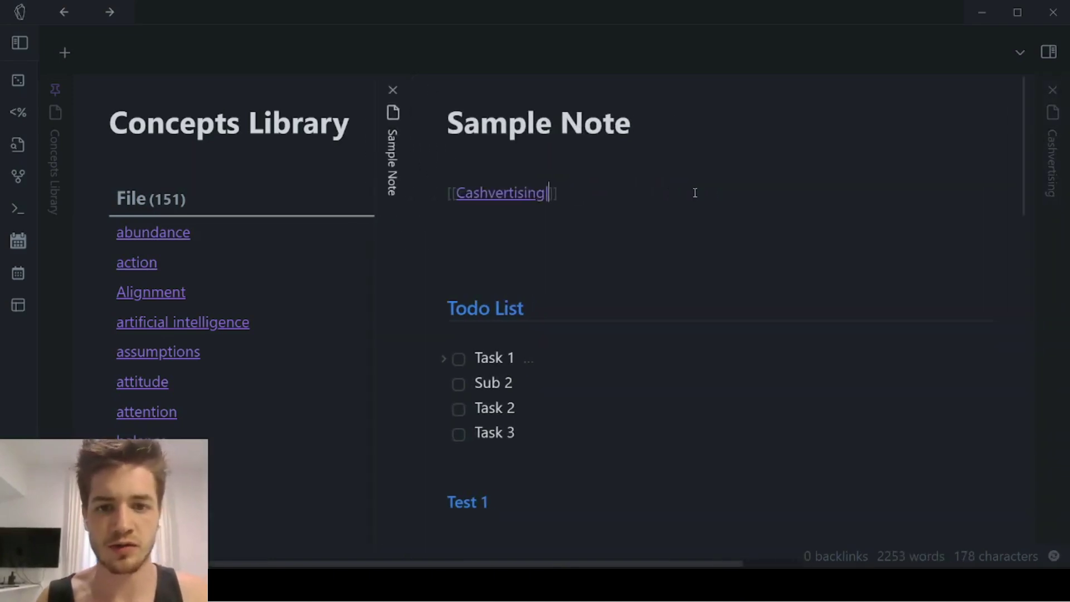
pyautogui.click(566, 168)
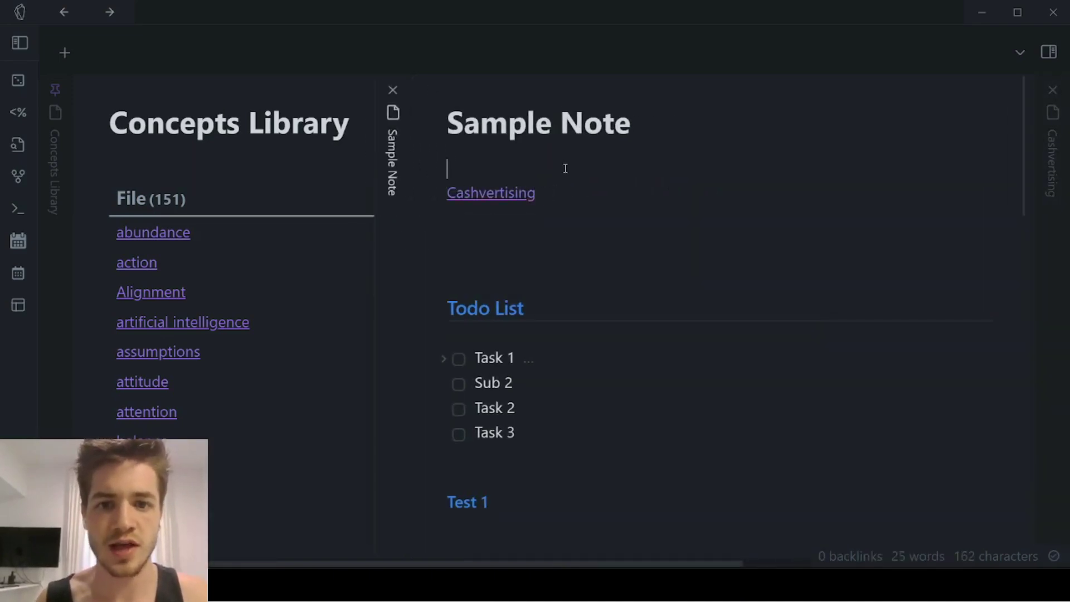
# Open the Cashvertising note from its link and add the alias "persuasion book" to its front matter
pyautogui.click(507, 194)
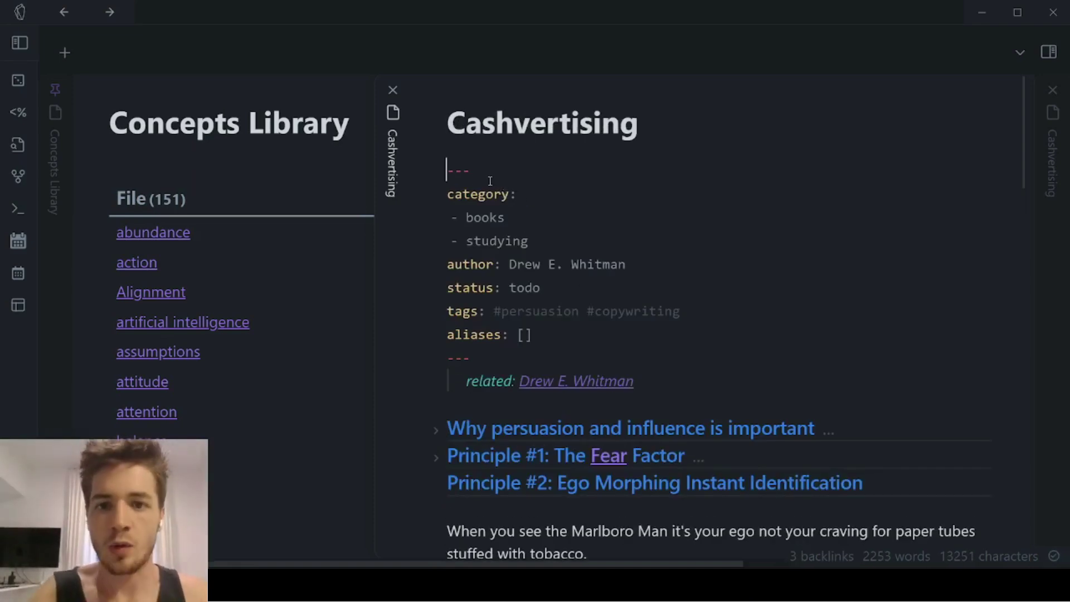
pyautogui.click(535, 312)
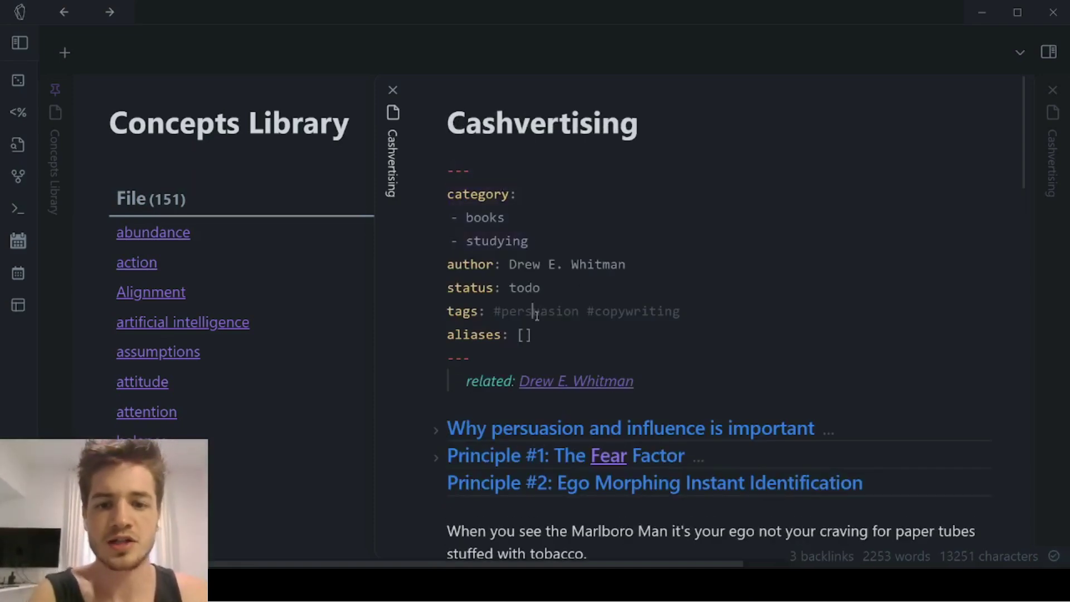
pyautogui.moveTo(478, 335); pyautogui.dragTo(448, 335)
pyautogui.click(454, 335)
pyautogui.click(524, 335)
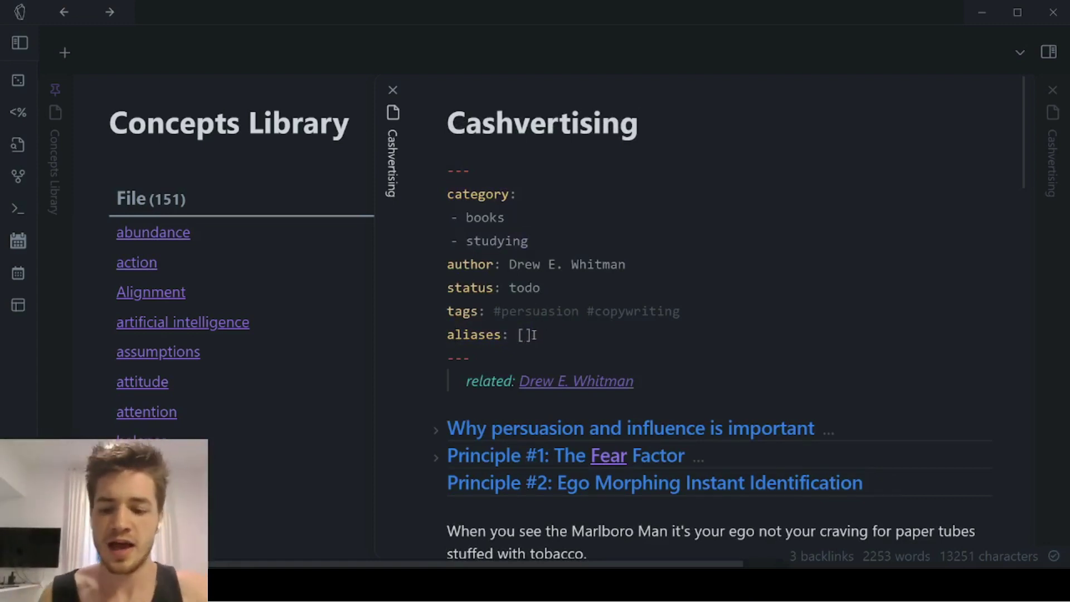
pyautogui.write('persuasion book')
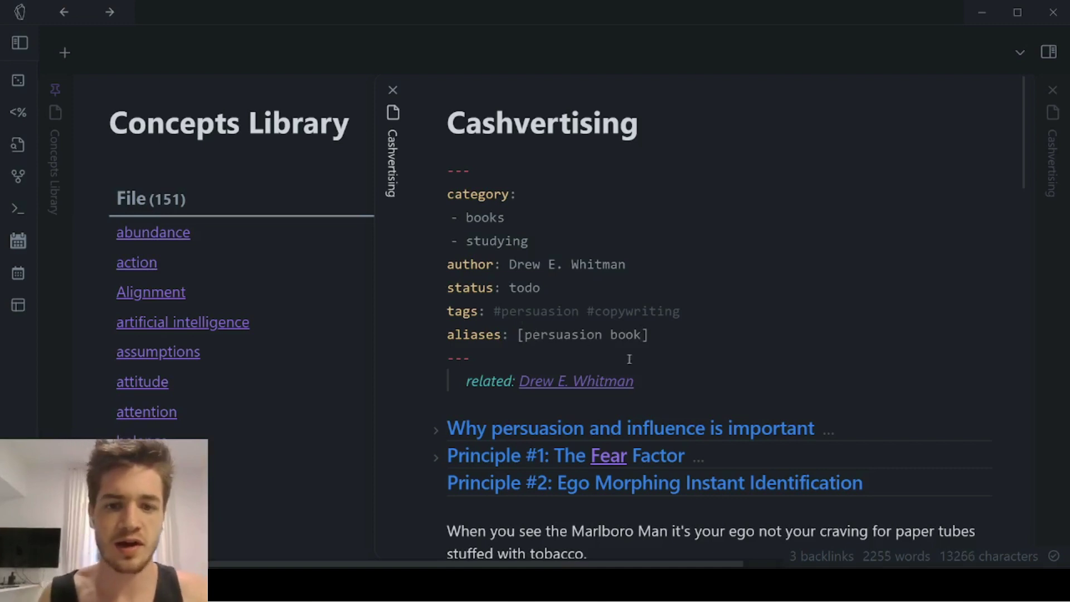
# Add "copywriting book" as a second, comma-separated alias in the Cashvertising front matter
pyautogui.moveTo(525, 335); pyautogui.dragTo(647, 342)
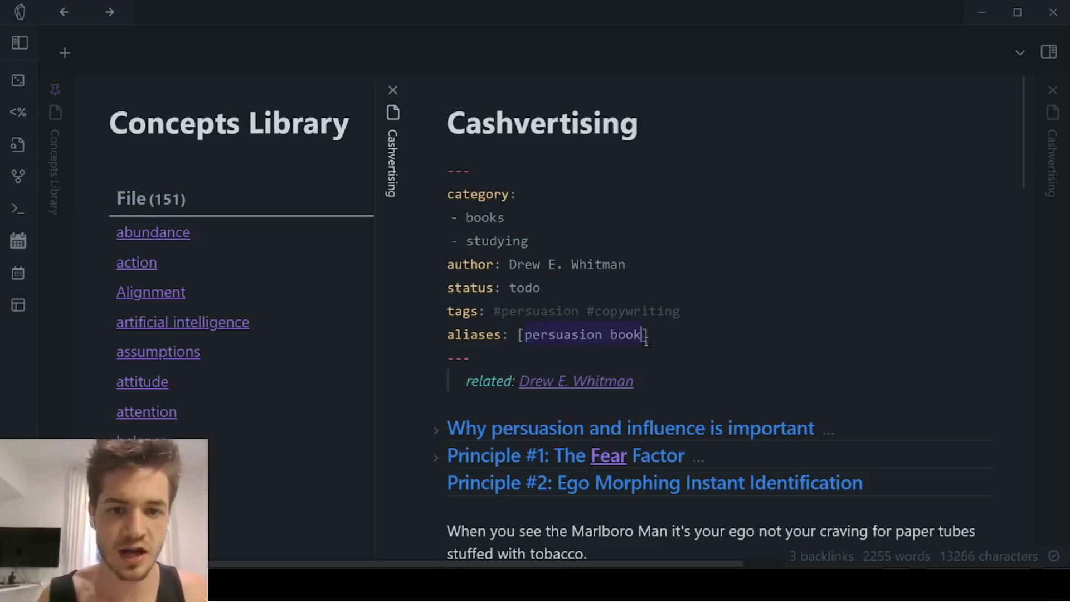
pyautogui.click(643, 334)
pyautogui.write(', ')
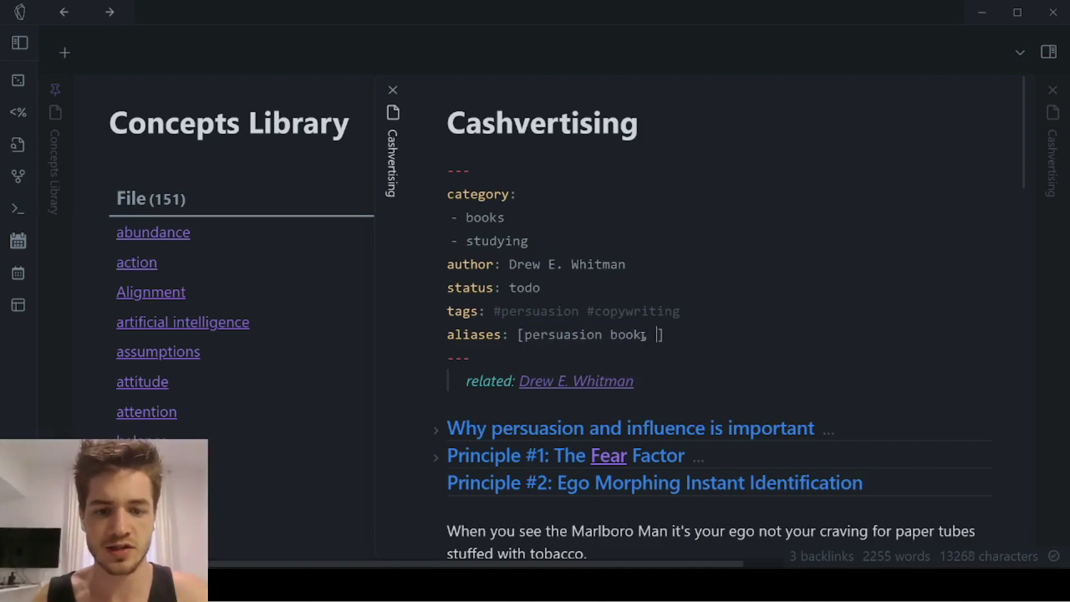
pyautogui.write('copywriting b')
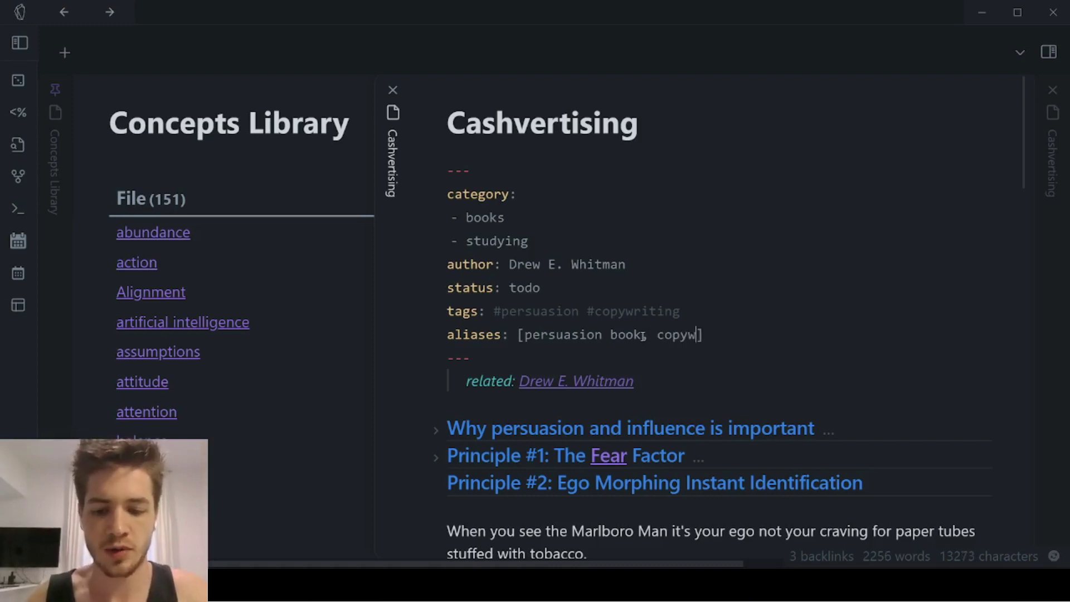
pyautogui.write('ook')
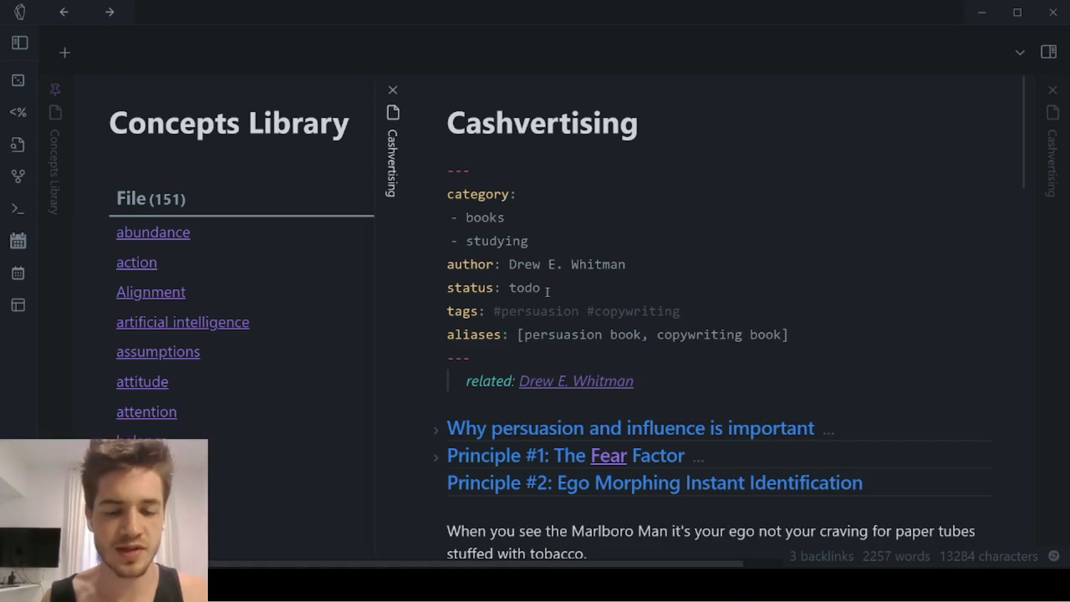
pyautogui.moveTo(643, 336); pyautogui.dragTo(524, 335)
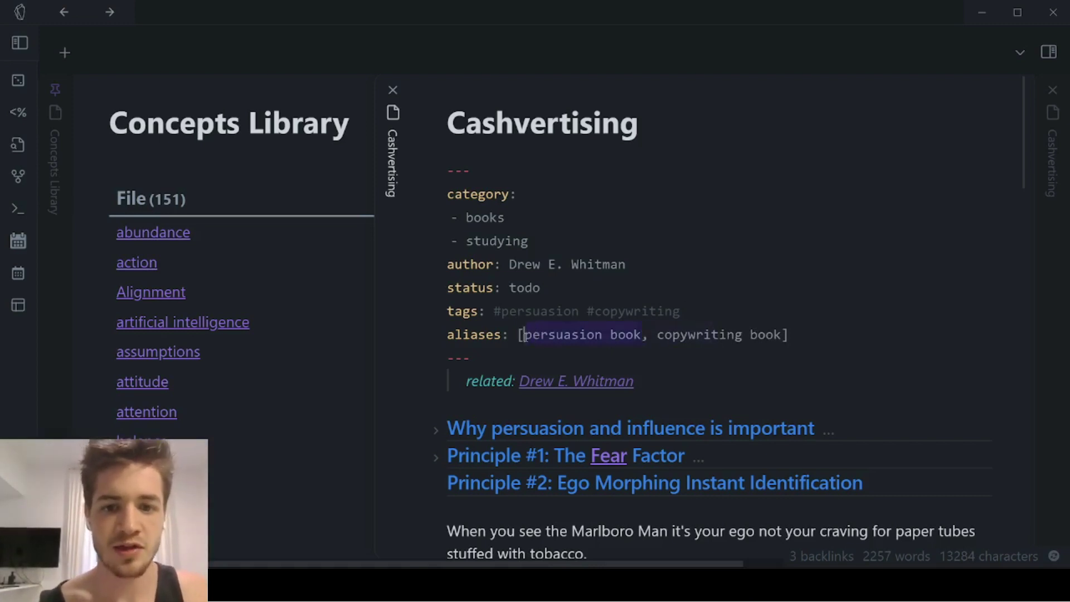
pyautogui.click(557, 335)
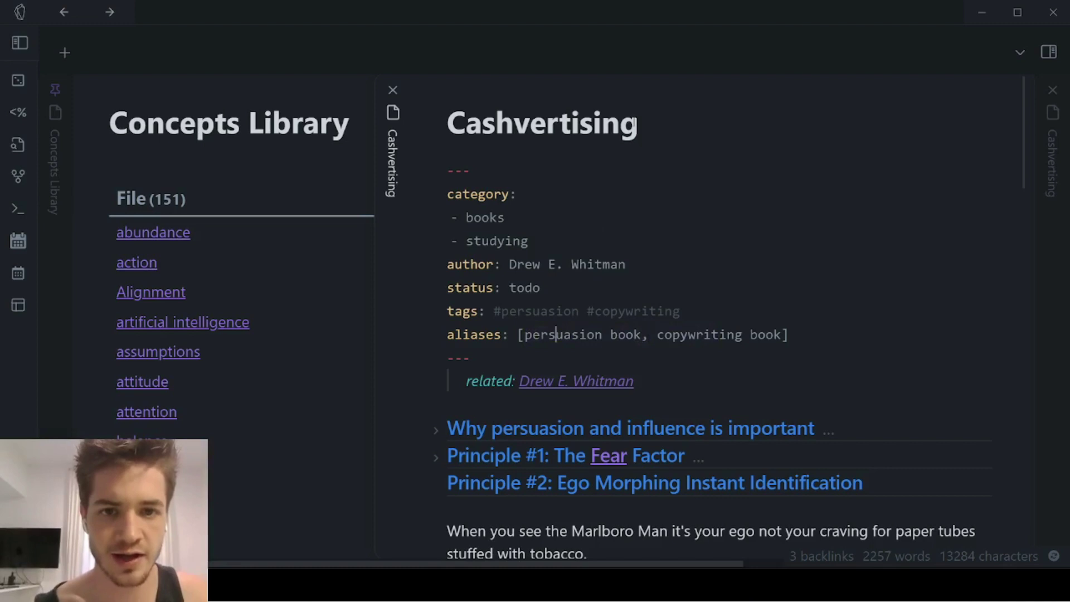
pyautogui.click(465, 128)
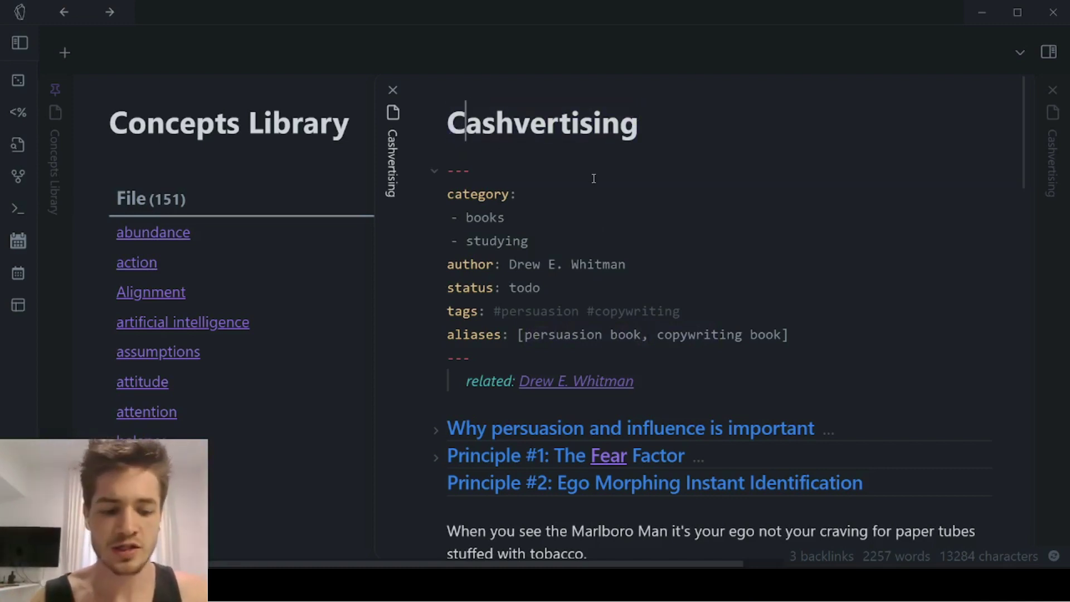
# Return to Sample Note and clear the Cashvertising target from inside the link's brackets
pyautogui.hotkey('ctrl', 'alt', 'Left')
pyautogui.click(548, 247)
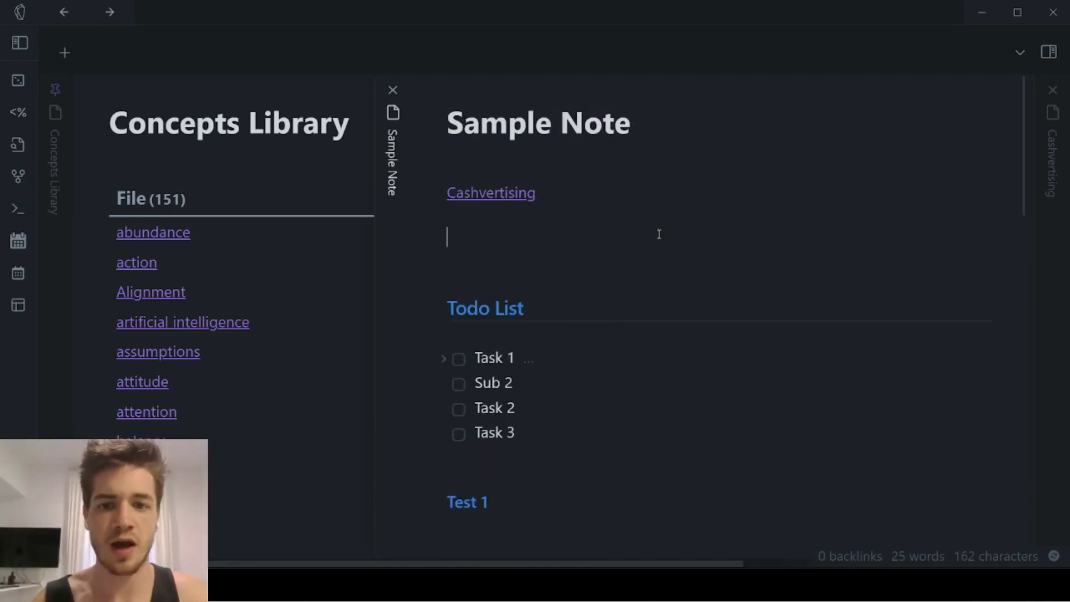
pyautogui.click(557, 197)
pyautogui.press('BackSpace')
pyautogui.press('BackSpace')
pyautogui.press('BackSpace')
pyautogui.press('BackSpace')
pyautogui.press('BackSpace')
pyautogui.press('BackSpace')
pyautogui.press('BackSpace')
pyautogui.press('BackSpace')
pyautogui.press('BackSpace')
pyautogui.press('BackSpace')
pyautogui.press('BackSpace')
pyautogui.press('BackSpace')
pyautogui.press('BackSpace')
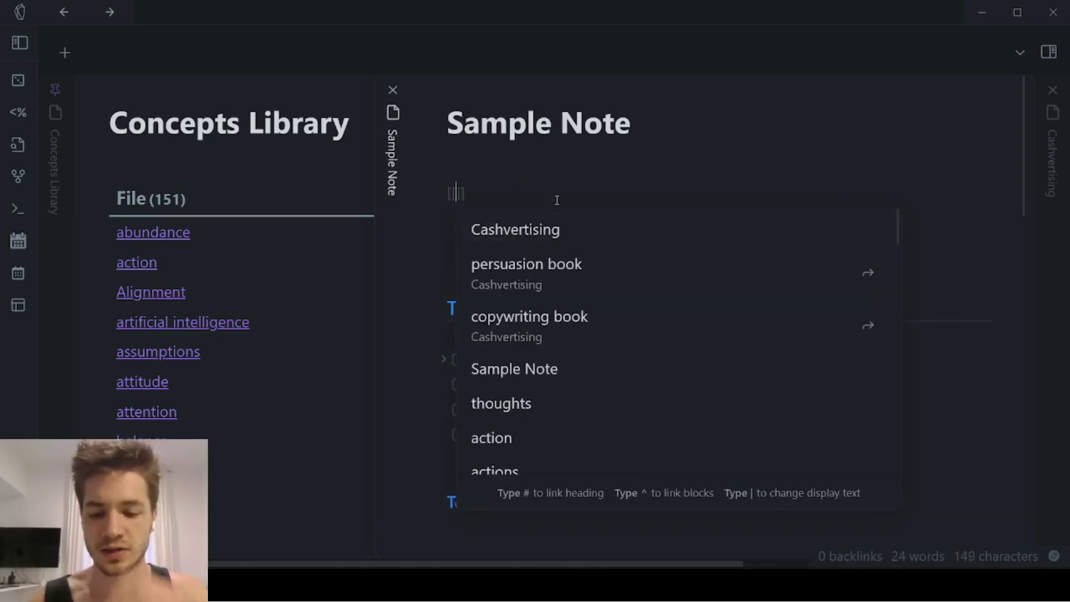
# Search for "persuasion" inside the link's brackets and insert the Cashvertising link through its "persuasion book" alias
pyautogui.write('persa')
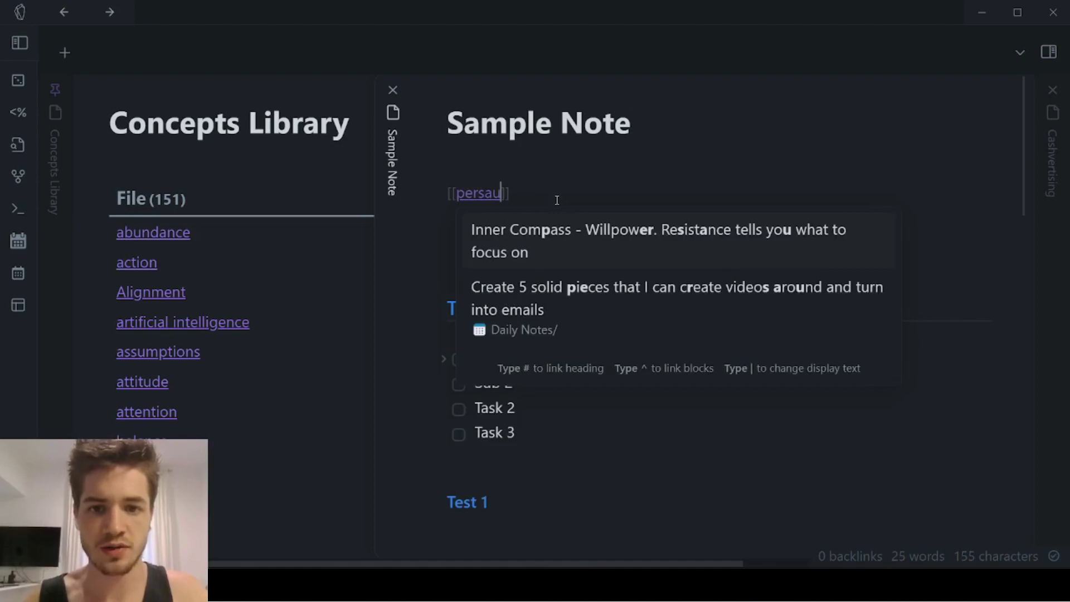
pyautogui.press('BackSpace')
pyautogui.write('uasion')
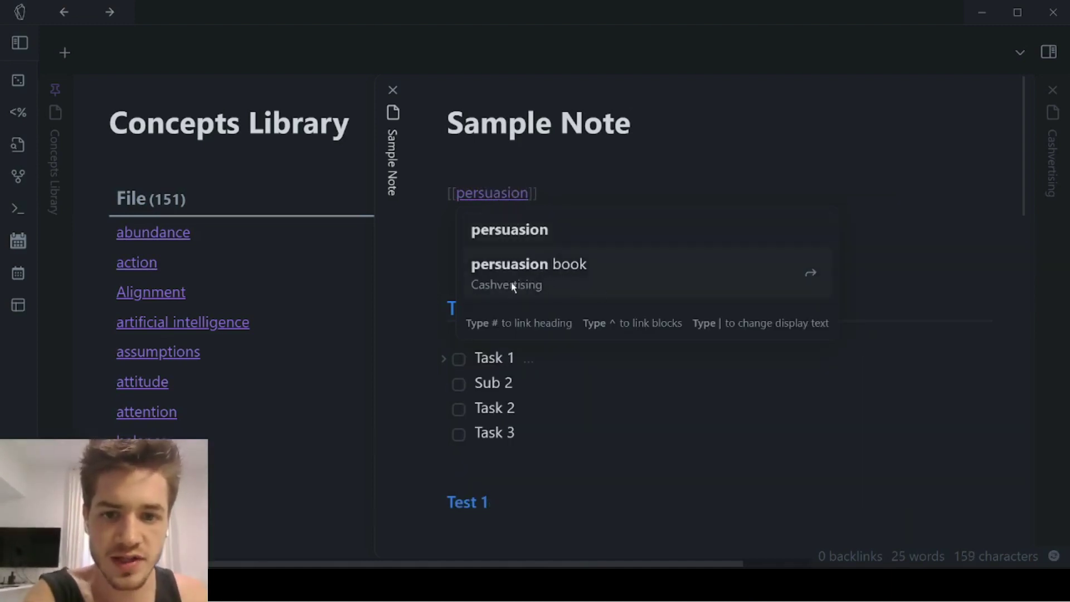
pyautogui.click(530, 271)
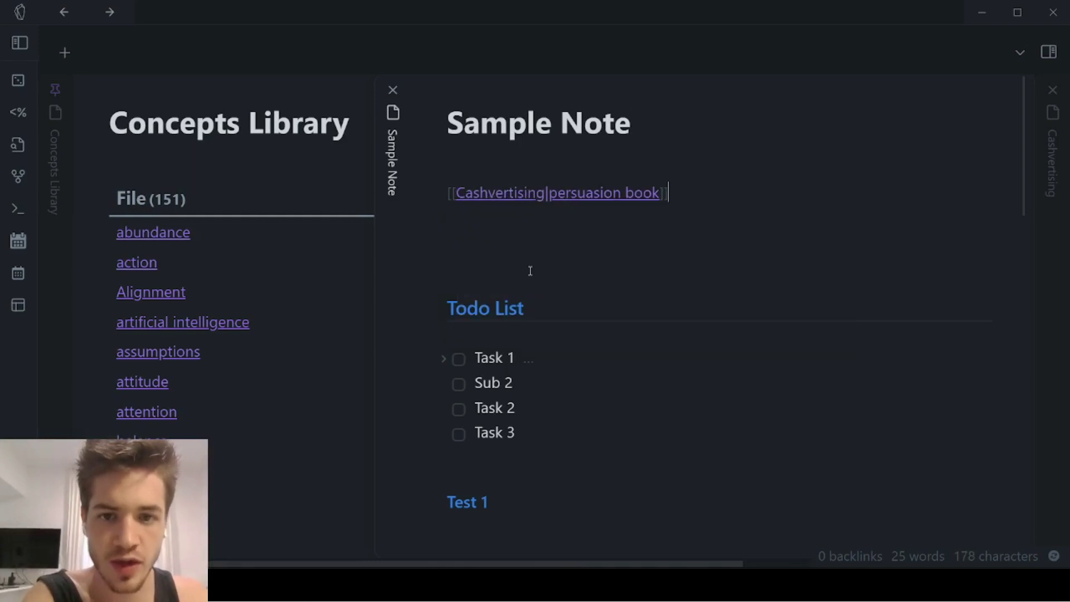
pyautogui.click(613, 239)
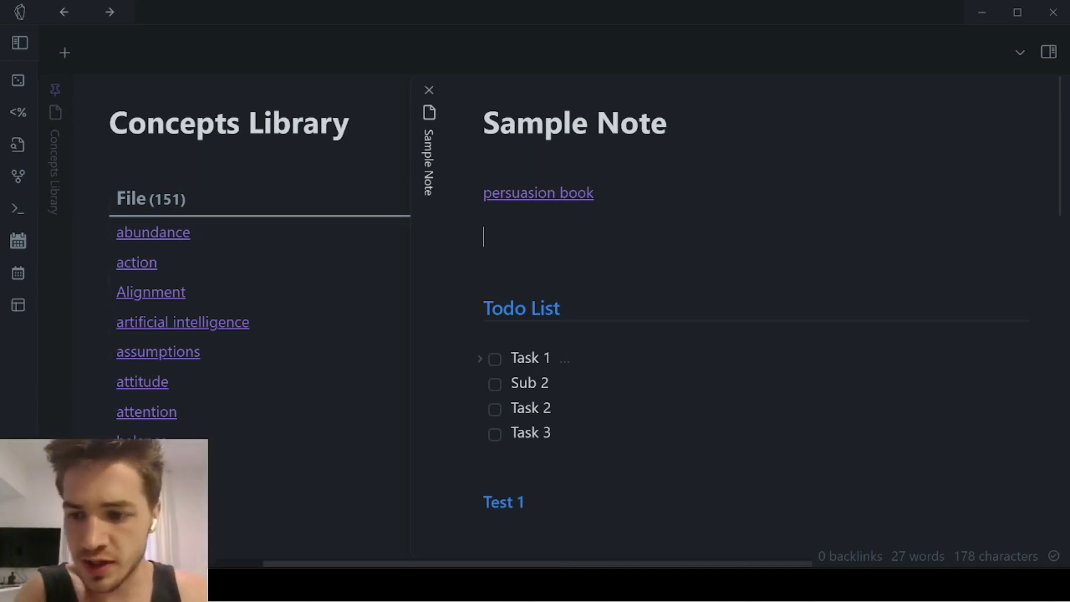
# Look through the core plugins in the settings to check the Starred plugin, and close the settings
pyautogui.hotkey('ctrl', ',')
pyautogui.scroll(-2, 195, 374)
pyautogui.scroll(2, 189, 372)
pyautogui.scroll(1, 191, 377)
pyautogui.click(150, 247)
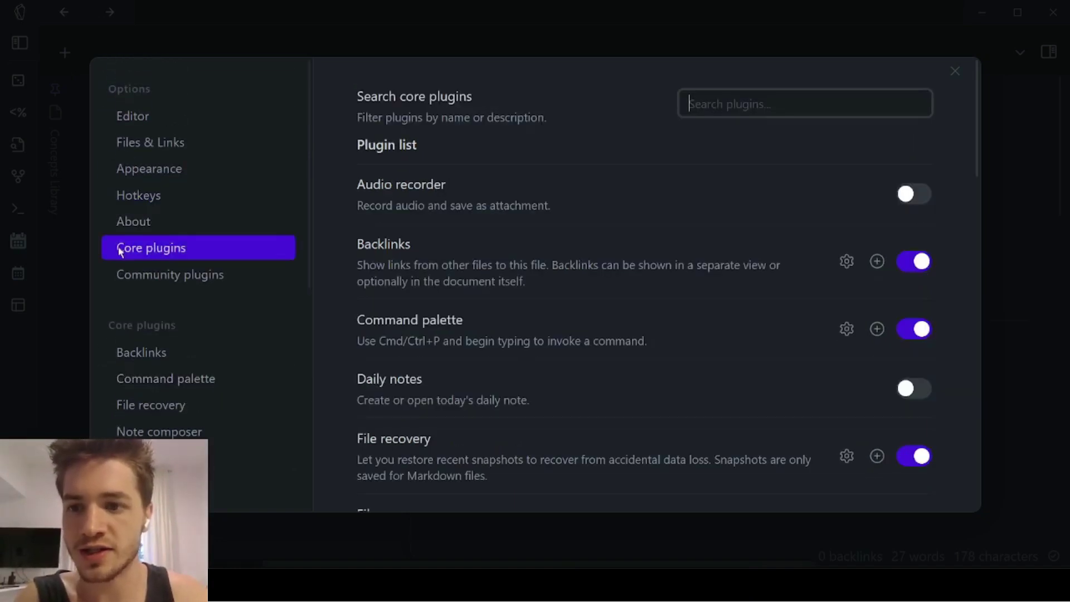
pyautogui.scroll(-15, 587, 322)
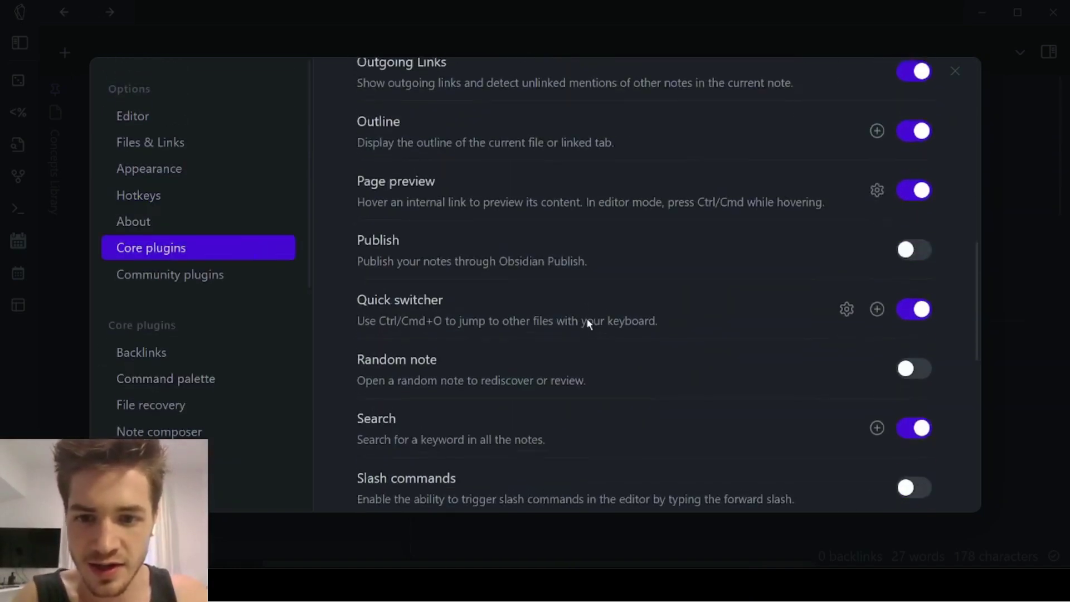
pyautogui.scroll(-5, 587, 322)
pyautogui.scroll(1, 587, 322)
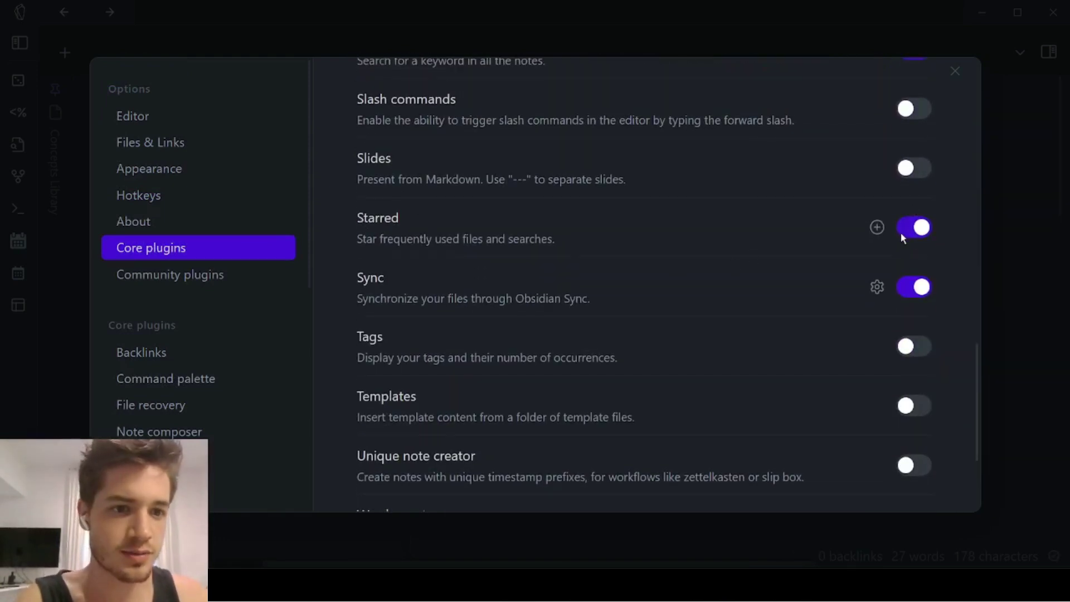
pyautogui.click(956, 70)
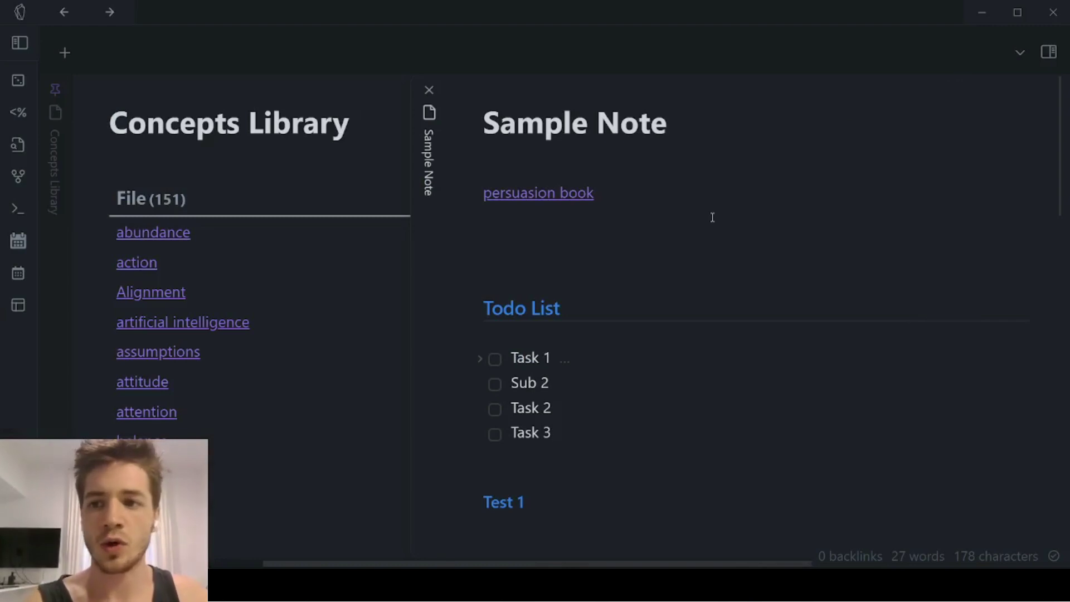
# Expand the collapsed sidebar and show the list of starred files
pyautogui.click(19, 43)
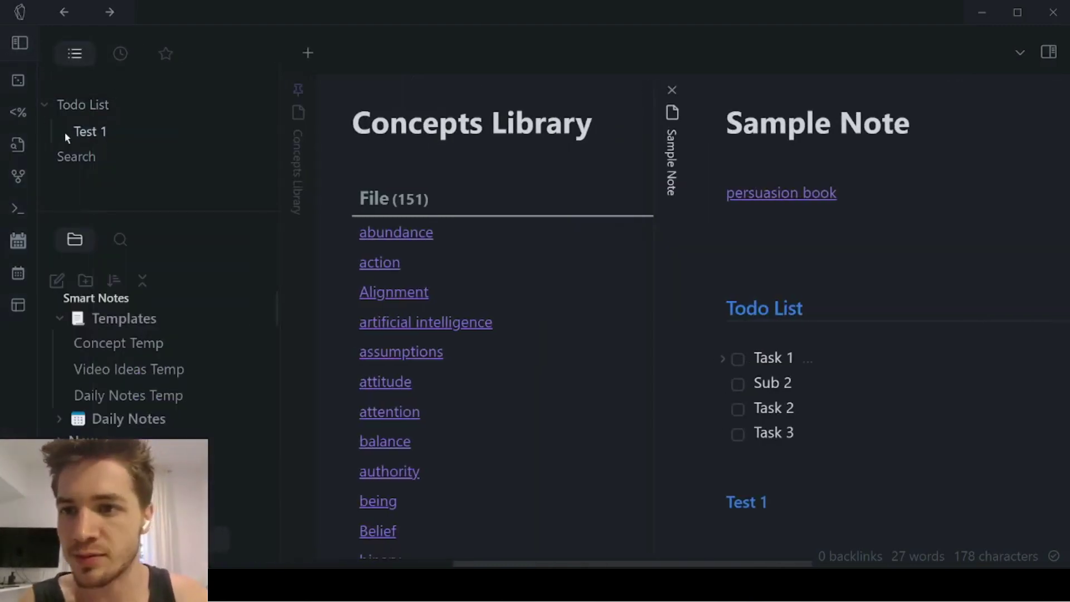
pyautogui.click(167, 53)
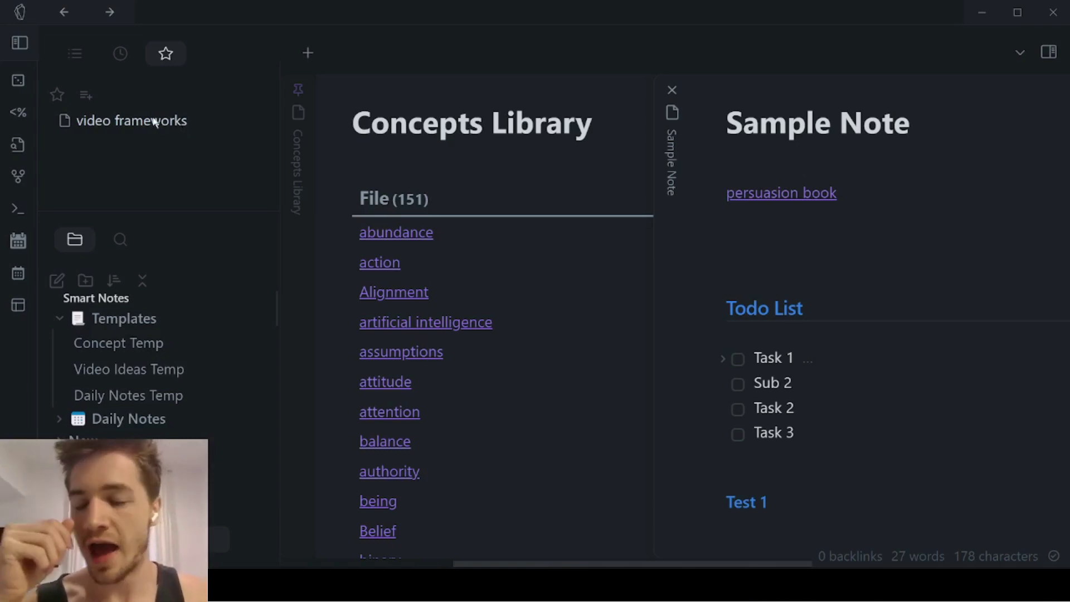
# Open the video frameworks note from the starred files and look over its headings
pyautogui.click(119, 123)
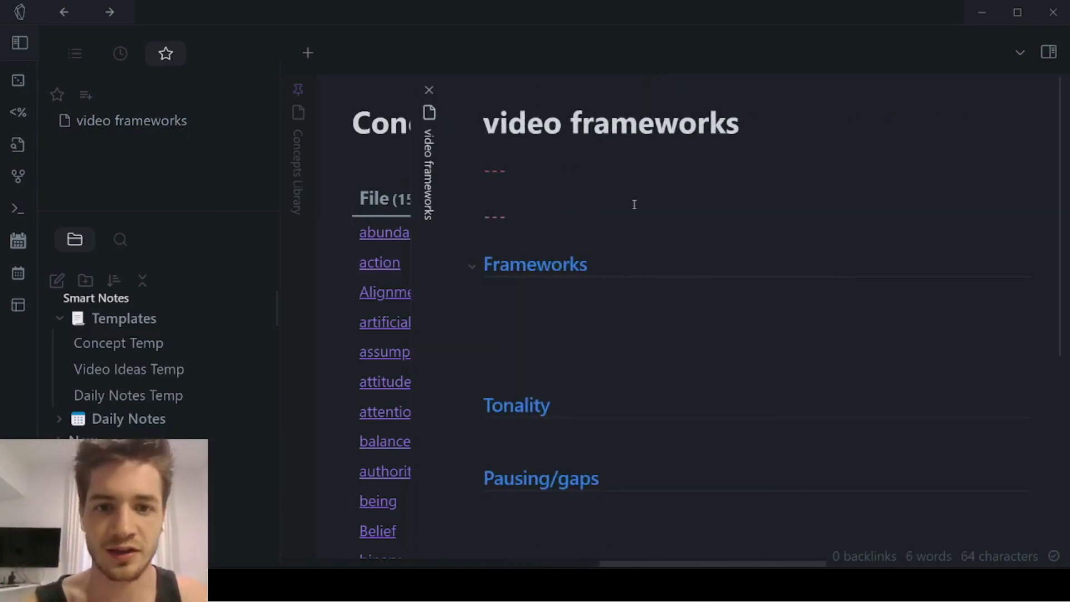
pyautogui.scroll(-3, 596, 260)
pyautogui.scroll(3, 595, 256)
pyautogui.moveTo(535, 167); pyautogui.dragTo(625, 291)
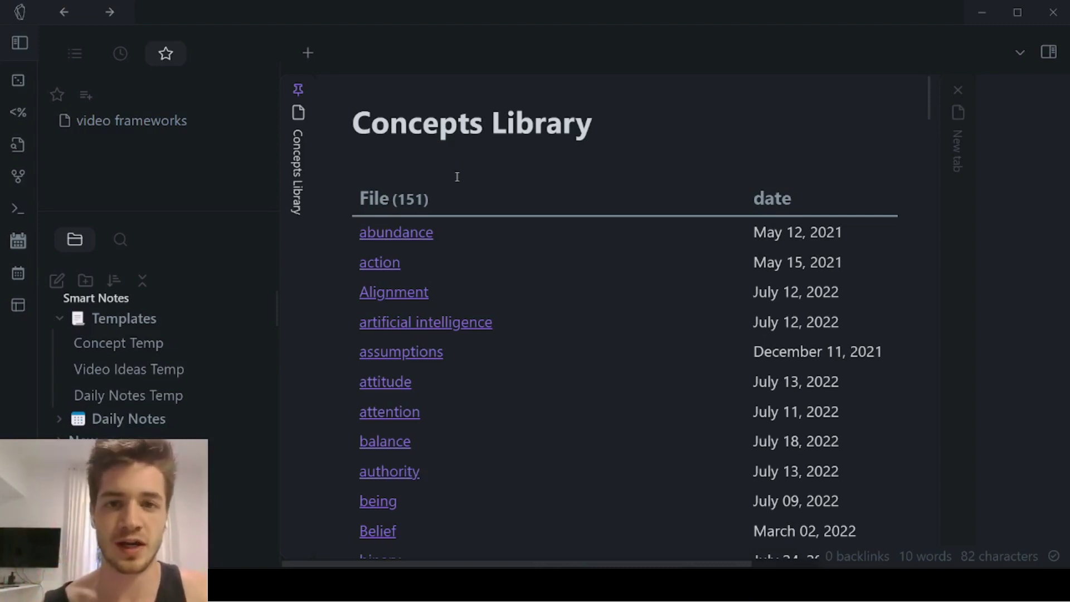
# Open the assumptions note from the table in Concepts Library and place the cursor on its status line
pyautogui.scroll(-1, 395, 340)
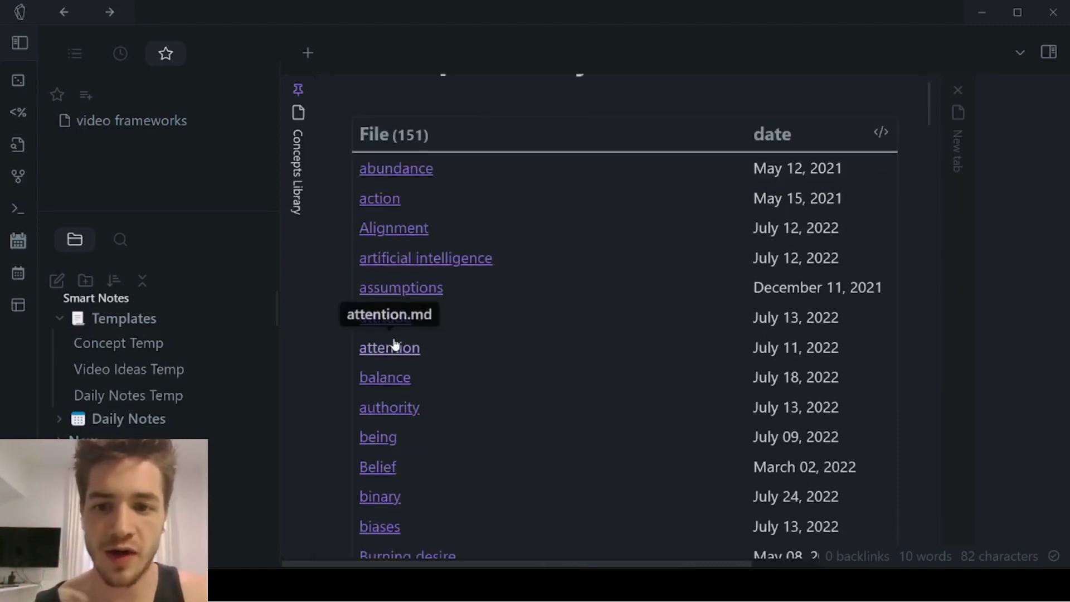
pyautogui.scroll(-1, 389, 234)
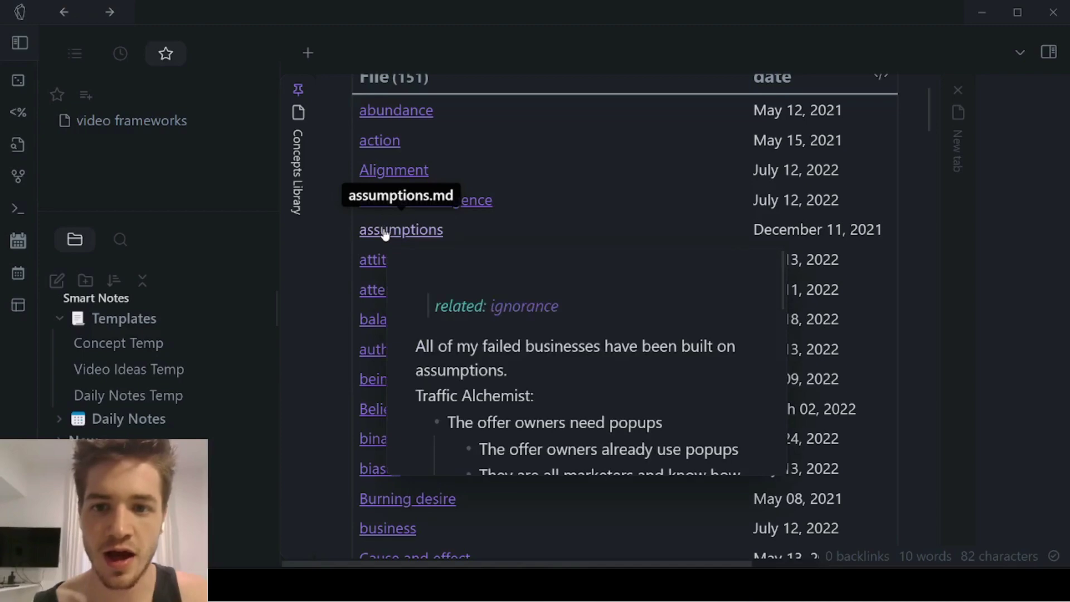
pyautogui.click(389, 235)
pyautogui.scroll(-4, 582, 282)
pyautogui.scroll(-5, 581, 283)
pyautogui.scroll(10, 581, 283)
pyautogui.click(603, 241)
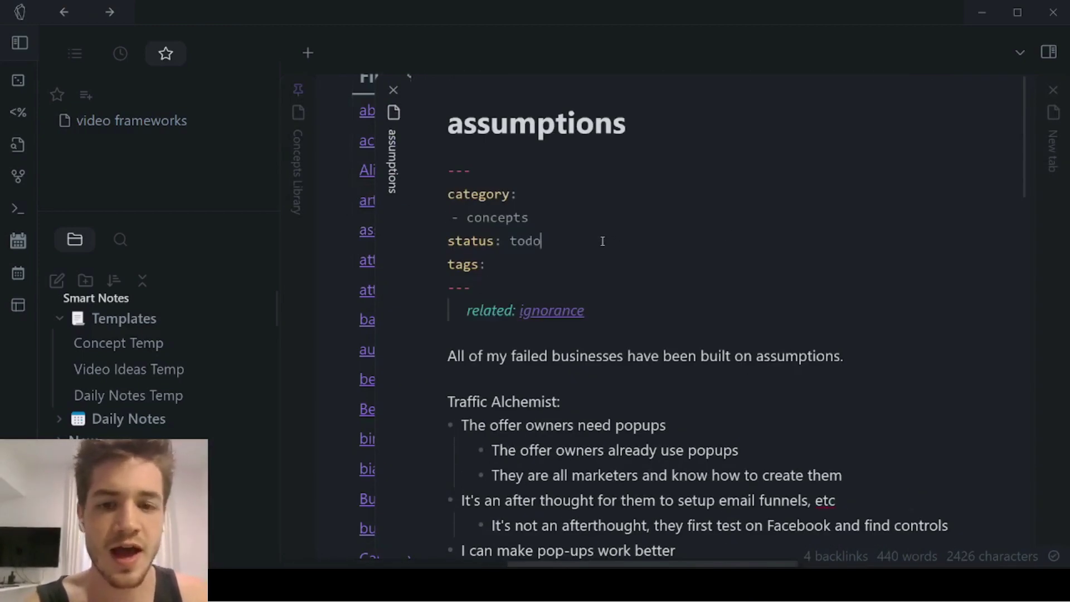
# Toggle on backlinks in document for the assumptions note
pyautogui.rightClick(391, 212)
pyautogui.scroll(-1, 410, 198)
pyautogui.scroll(1, 424, 168)
pyautogui.scroll(-1, 424, 120)
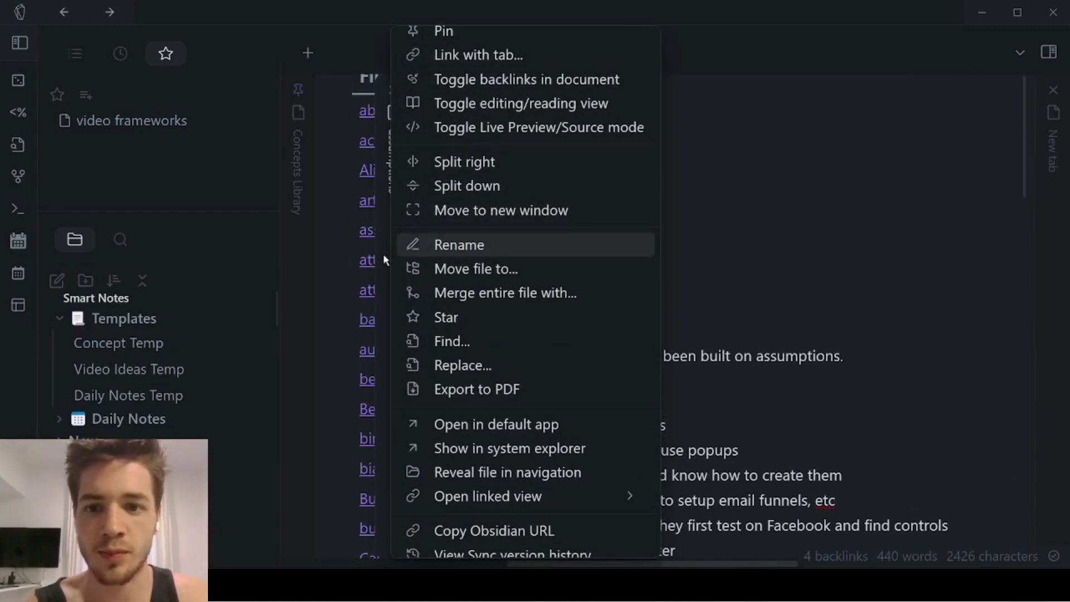
pyautogui.scroll(1, 383, 253)
pyautogui.scroll(-1, 409, 108)
pyautogui.scroll(1, 430, 28)
pyautogui.scroll(-2, 447, 184)
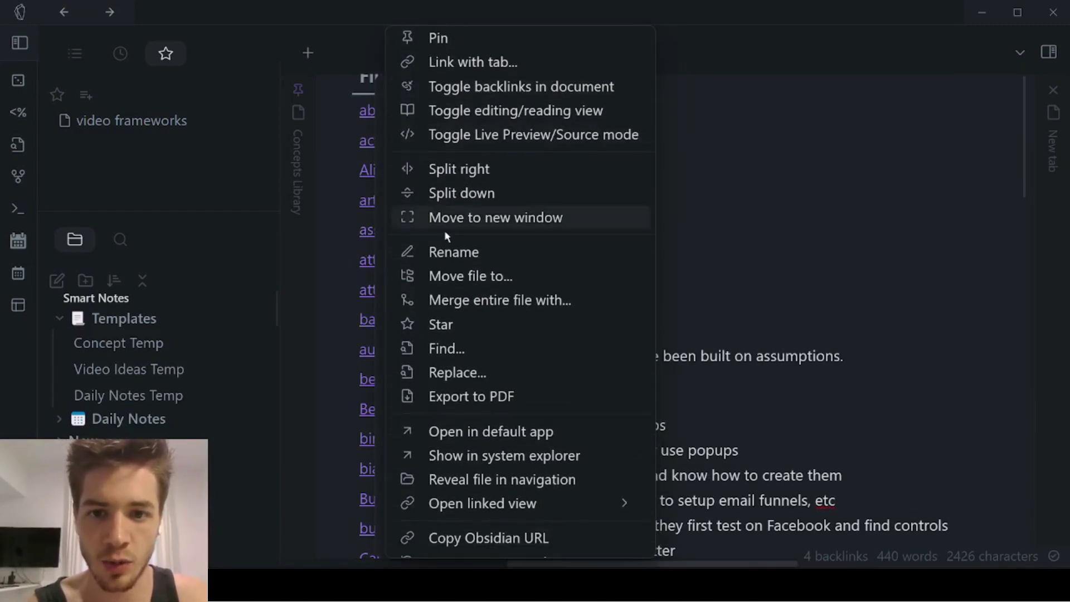
pyautogui.scroll(1, 480, 146)
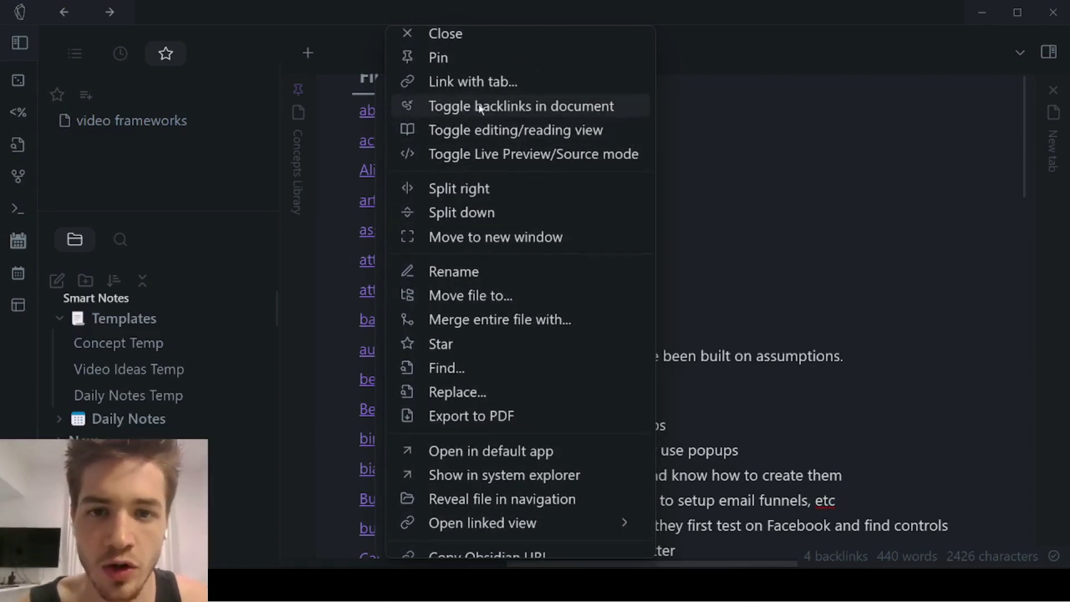
pyautogui.click(497, 109)
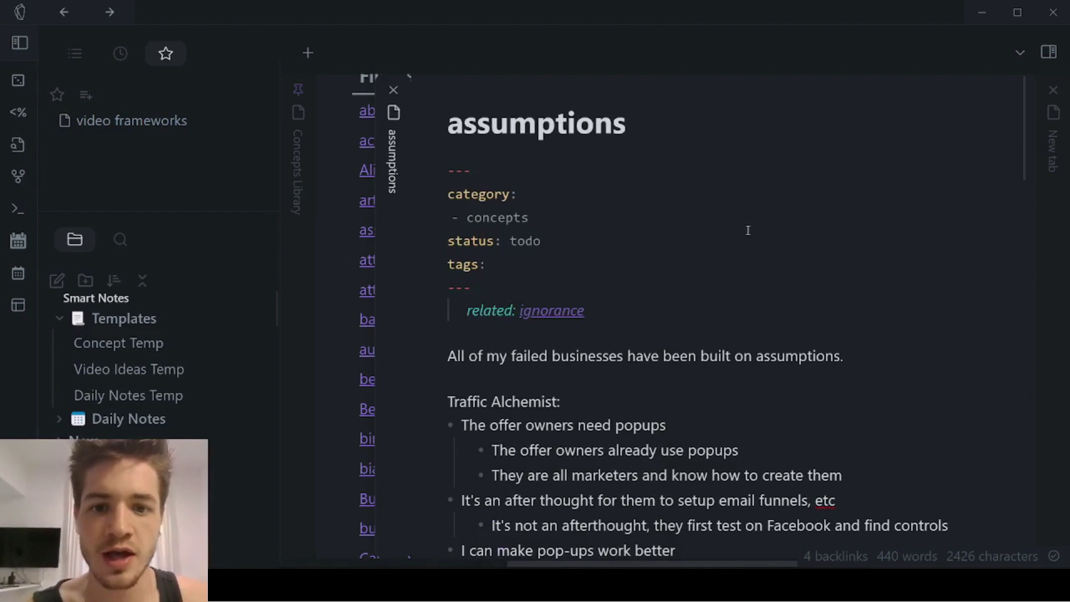
# Review the linked mentions at the end of the assumptions note and expand its unlinked mentions
pyautogui.scroll(-15, 748, 231)
pyautogui.scroll(2, 748, 231)
pyautogui.scroll(-1, 748, 232)
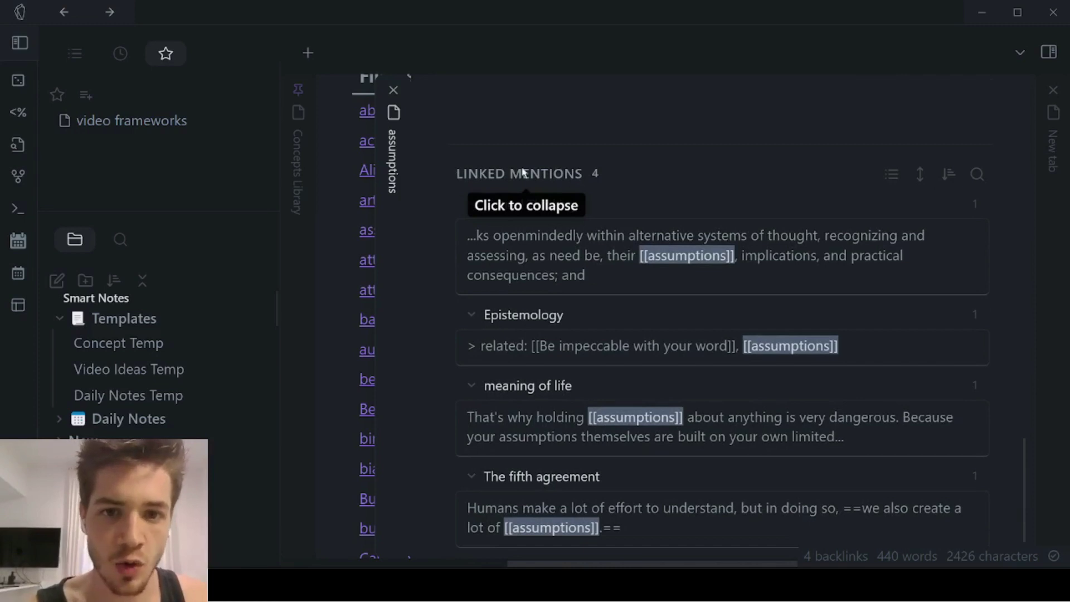
pyautogui.scroll(-1, 558, 175)
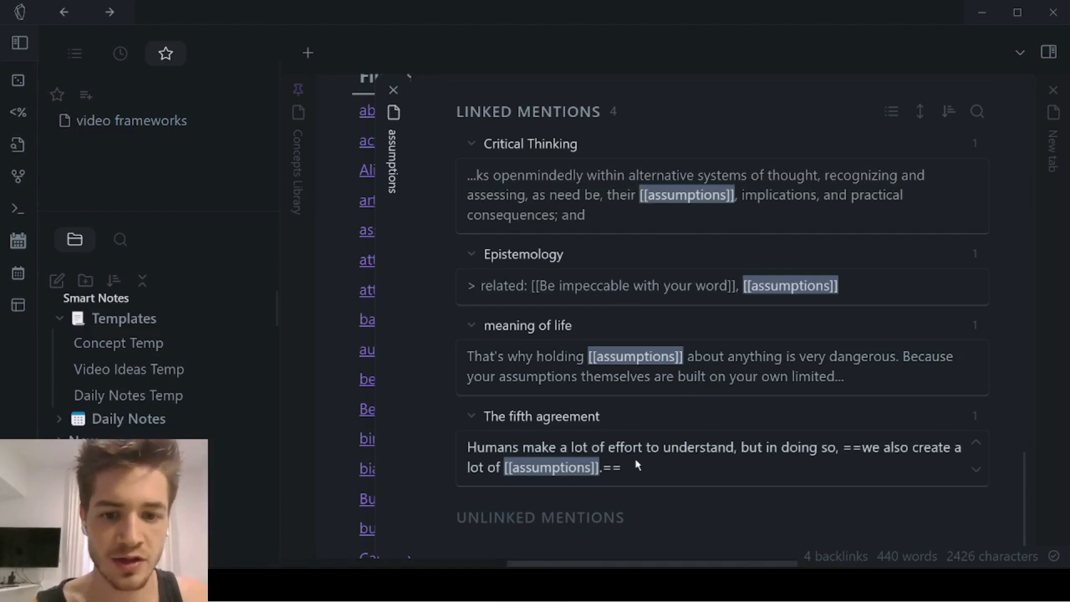
pyautogui.scroll(-1, 634, 459)
pyautogui.click(542, 514)
pyautogui.scroll(-10, 542, 514)
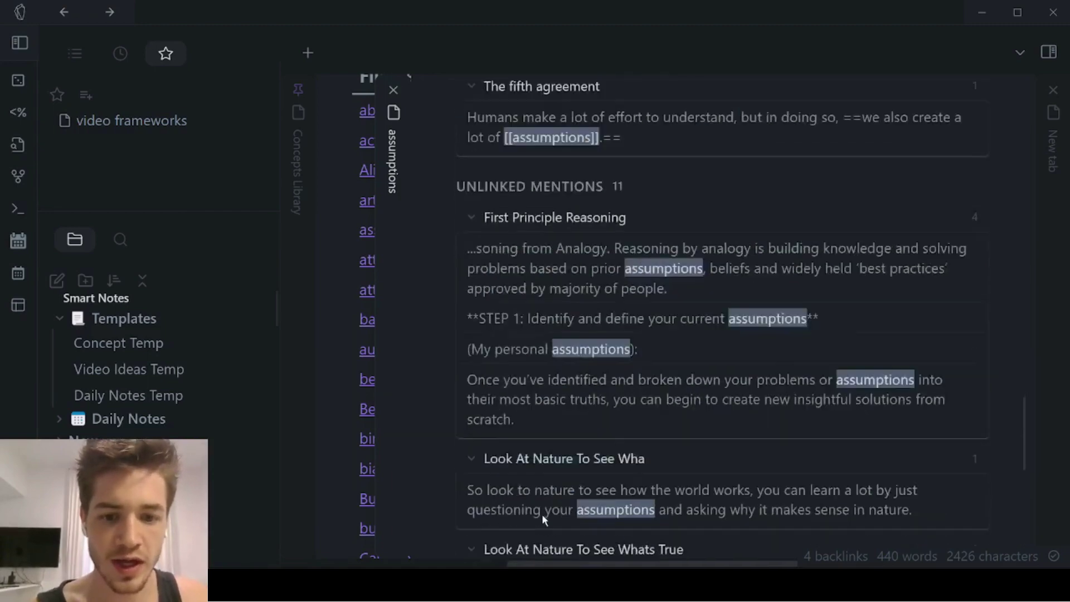
# Examine the unlinked mentions of assumptions across the other notes, from First Principle Reasoning to Natural Proclivity
pyautogui.scroll(6, 541, 514)
pyautogui.scroll(-1, 634, 361)
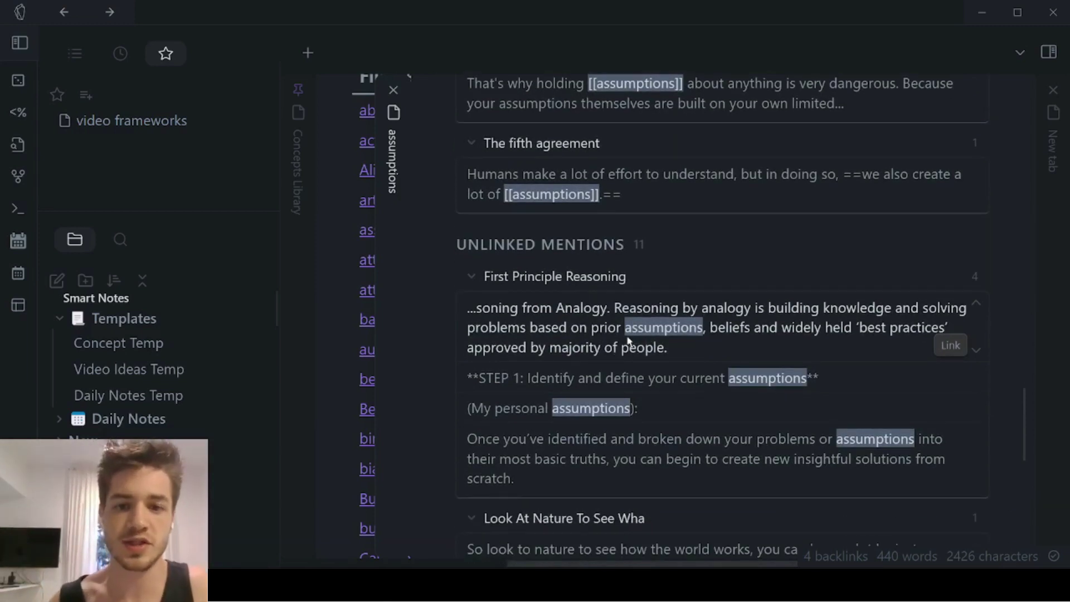
pyautogui.scroll(-2, 629, 341)
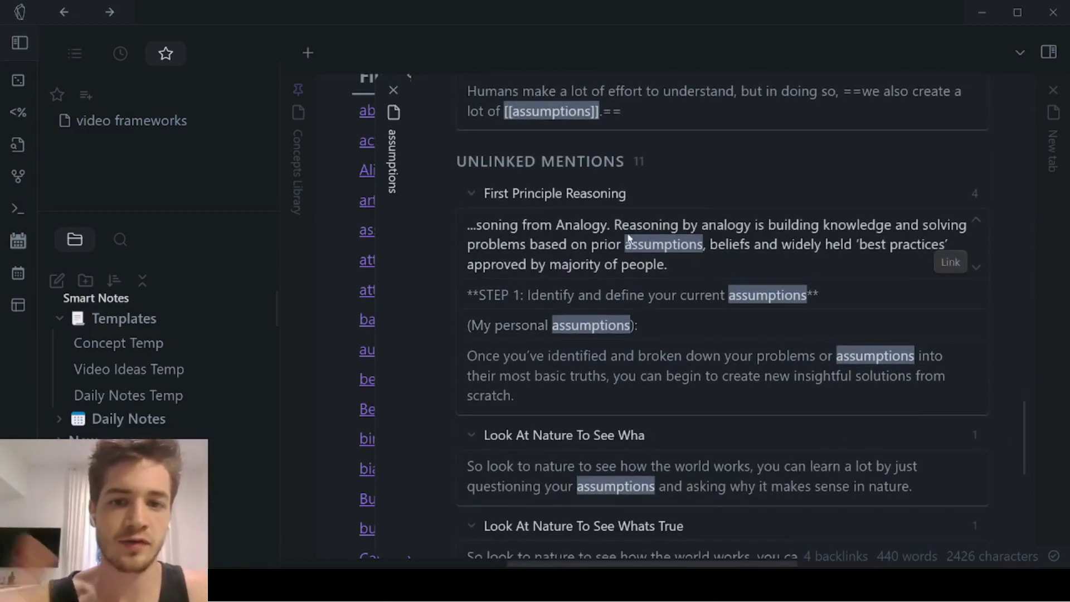
pyautogui.scroll(-2, 639, 274)
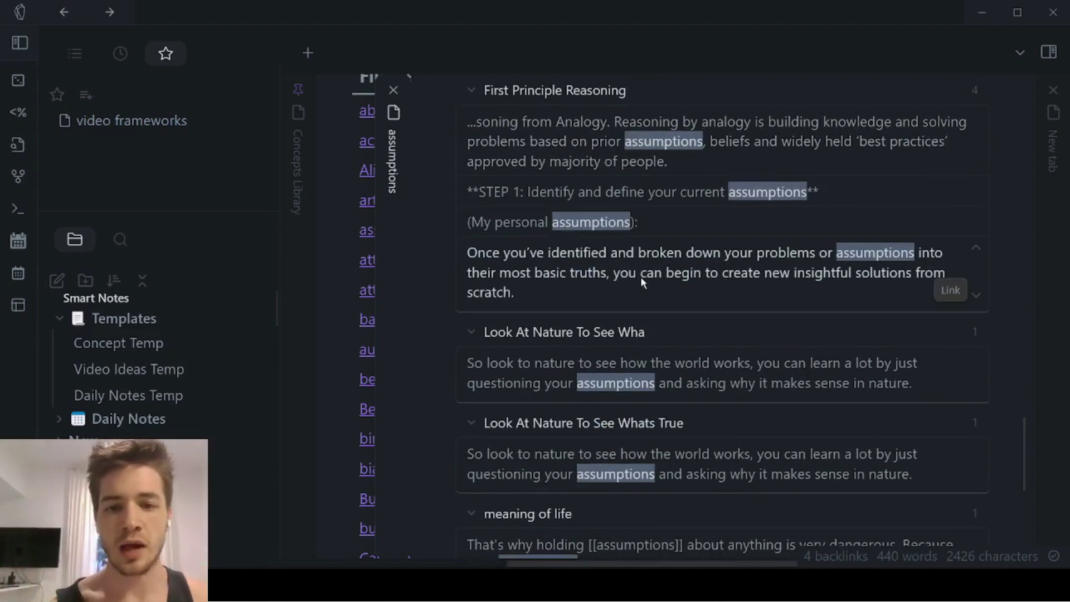
pyautogui.scroll(-5, 641, 280)
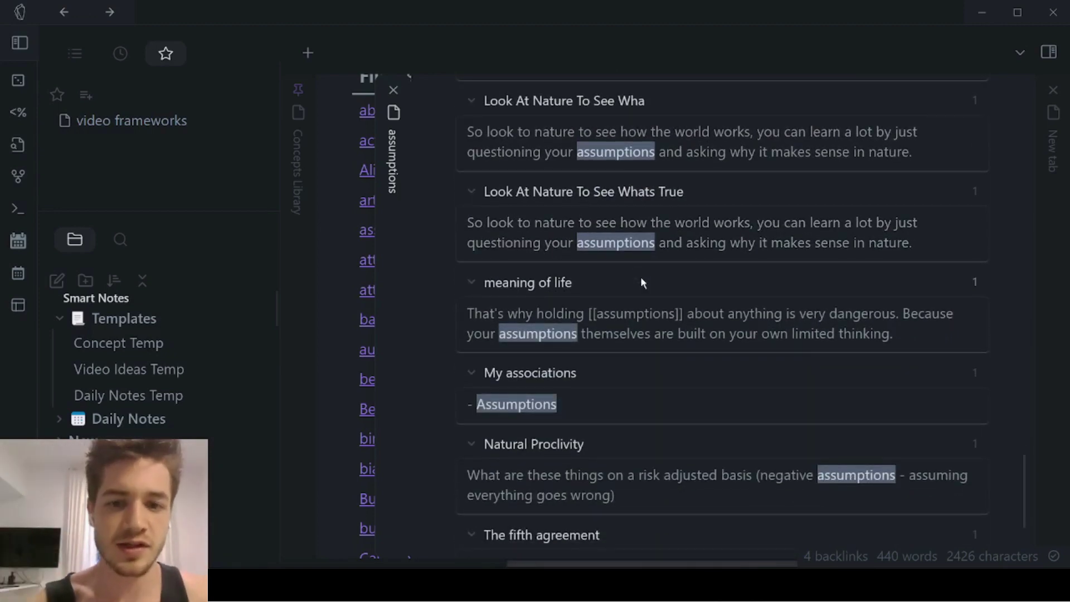
pyautogui.scroll(-8, 641, 282)
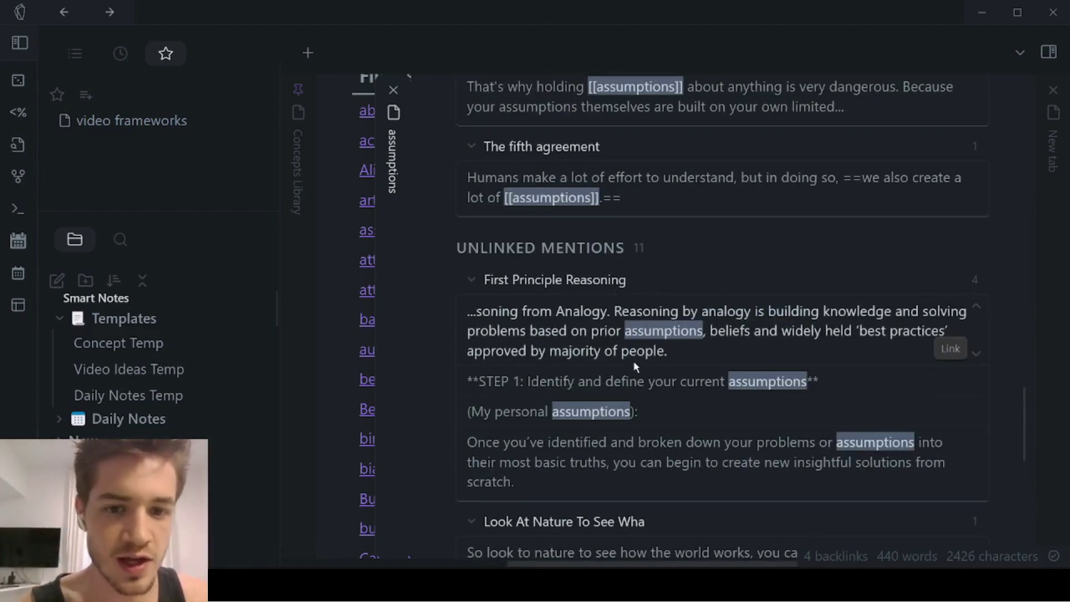
pyautogui.scroll(-3, 633, 360)
pyautogui.scroll(-5, 741, 343)
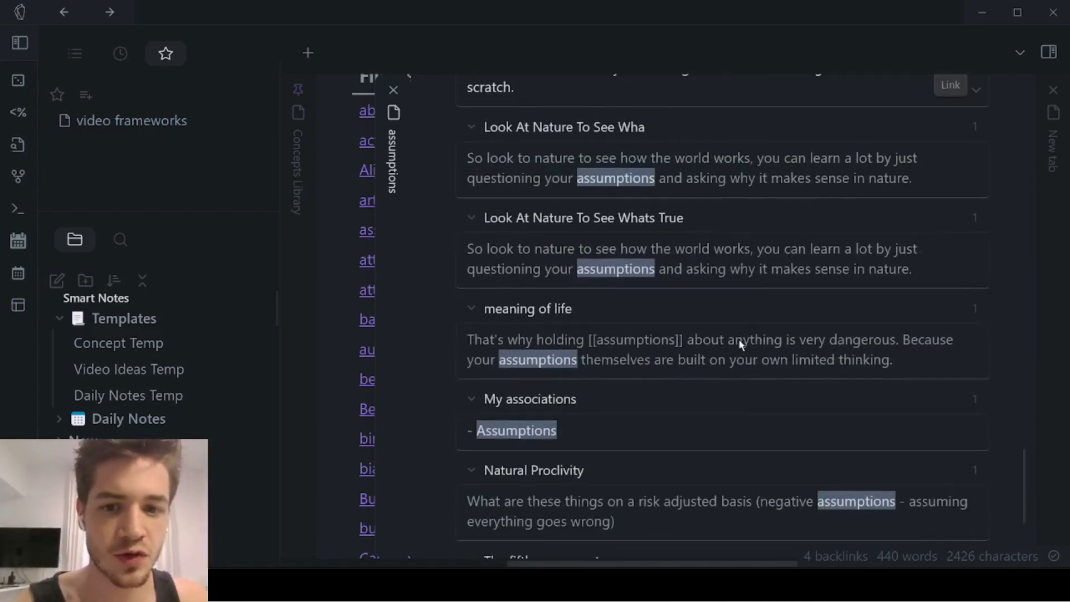
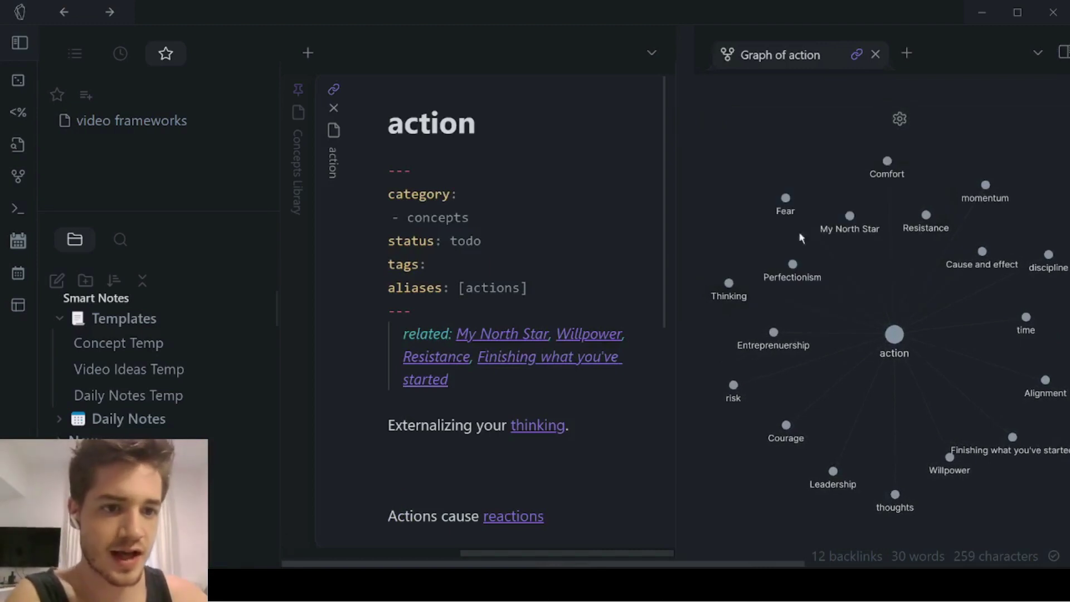
# Turn on neighbor links in the filters of the action note's local graph and close the graph settings
pyautogui.scroll(-5, 875, 317)
pyautogui.scroll(7, 874, 316)
pyautogui.moveTo(916, 339)
pyautogui.mouseDown()
pyautogui.moveTo(778, 238)
pyautogui.moveTo(899, 242)
pyautogui.moveTo(831, 333)
pyautogui.moveTo(908, 320)
pyautogui.mouseUp()
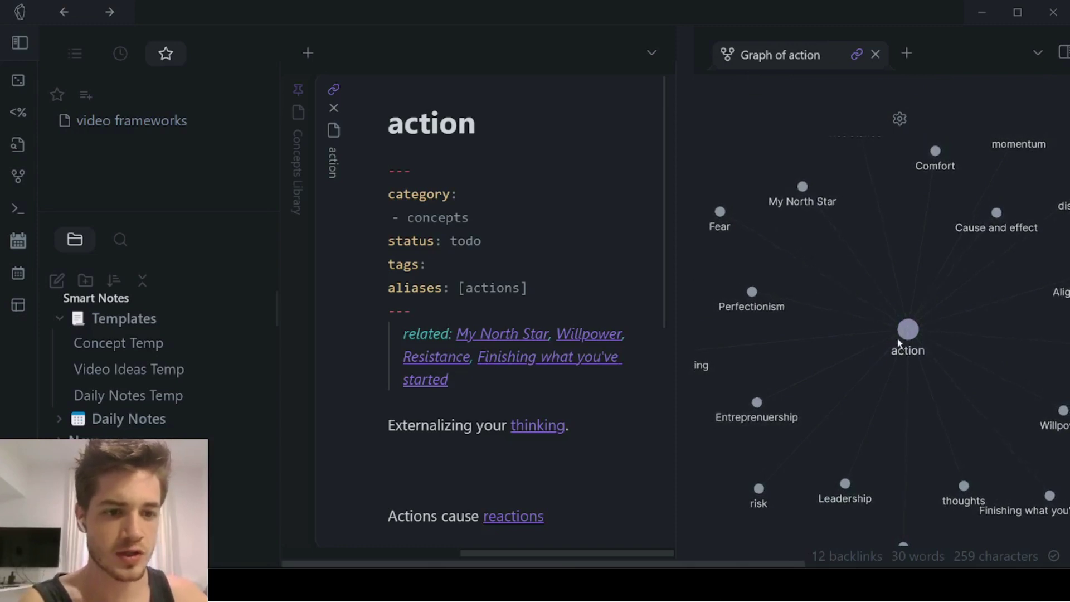
pyautogui.click(835, 119)
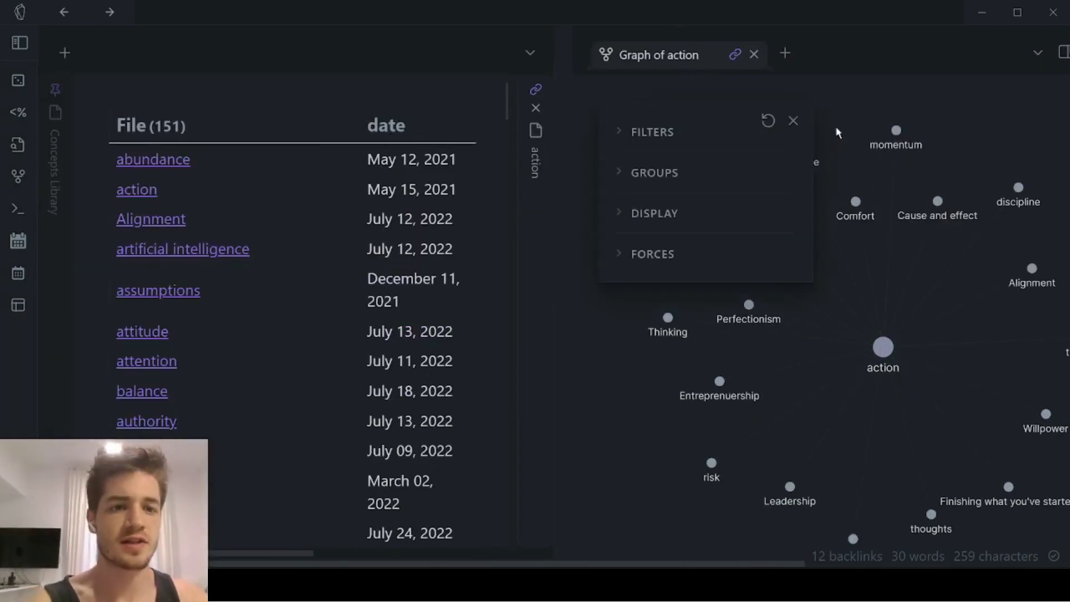
pyautogui.click(619, 133)
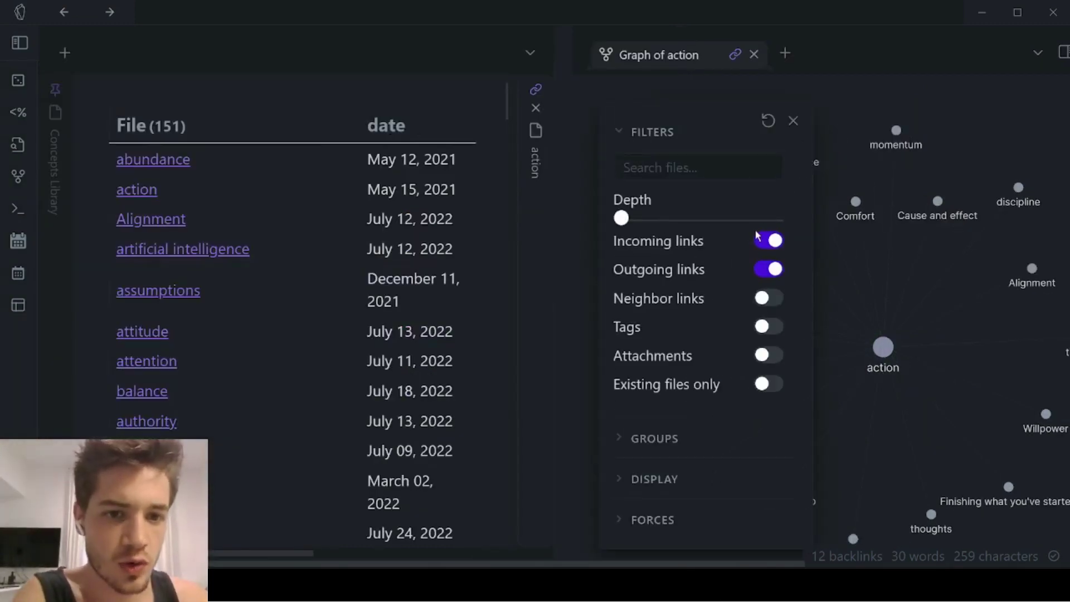
pyautogui.click(768, 299)
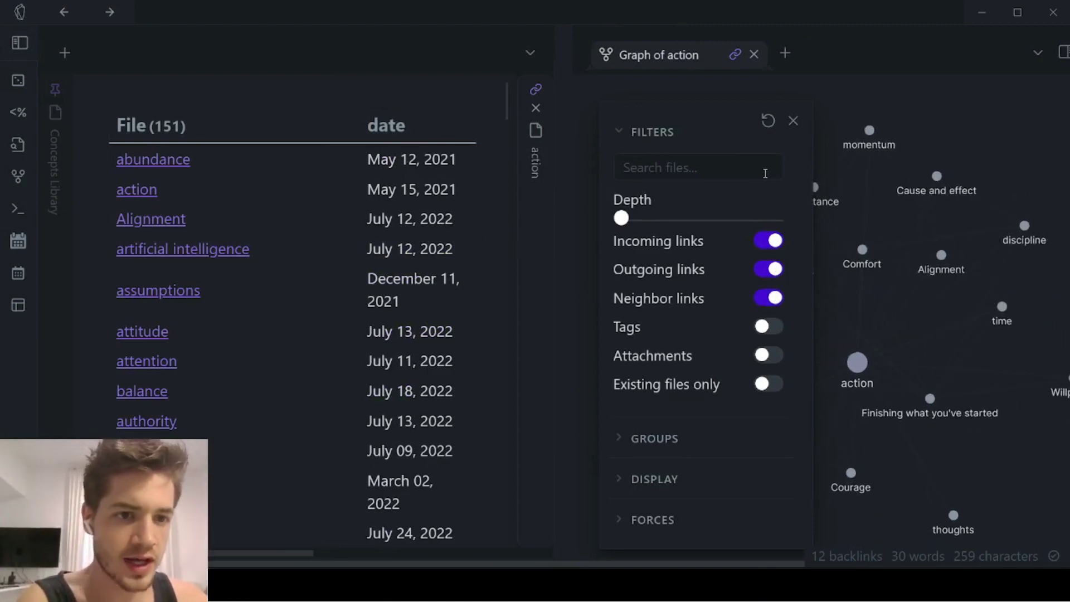
pyautogui.click(650, 132)
pyautogui.click(793, 121)
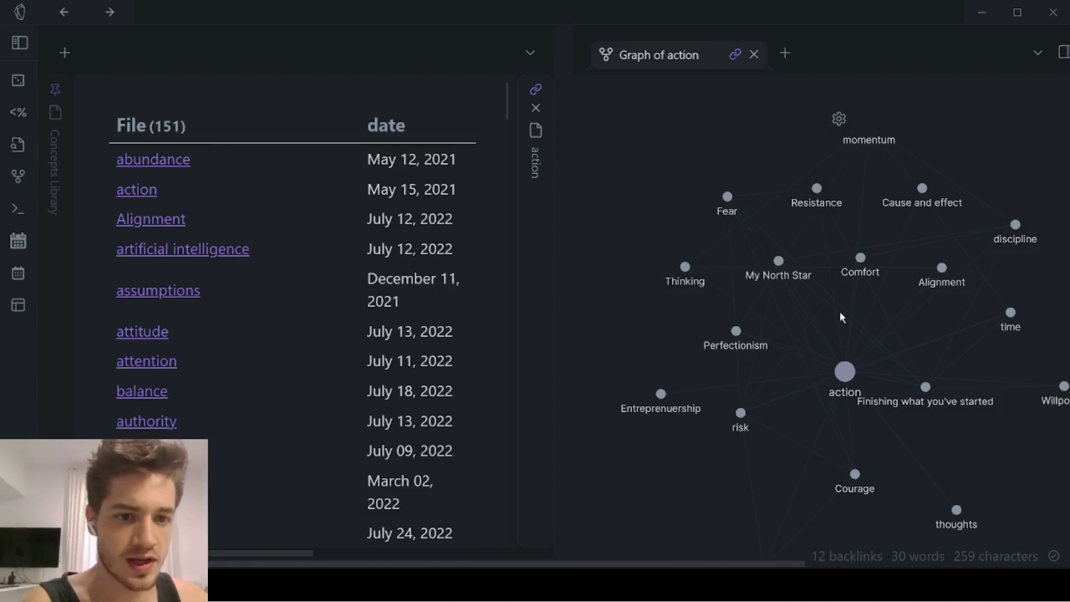
# Pull the My North Star and action nodes around the local graph and review the action note beside it
pyautogui.moveTo(779, 262); pyautogui.dragTo(870, 303)
pyautogui.moveTo(830, 375); pyautogui.dragTo(772, 341)
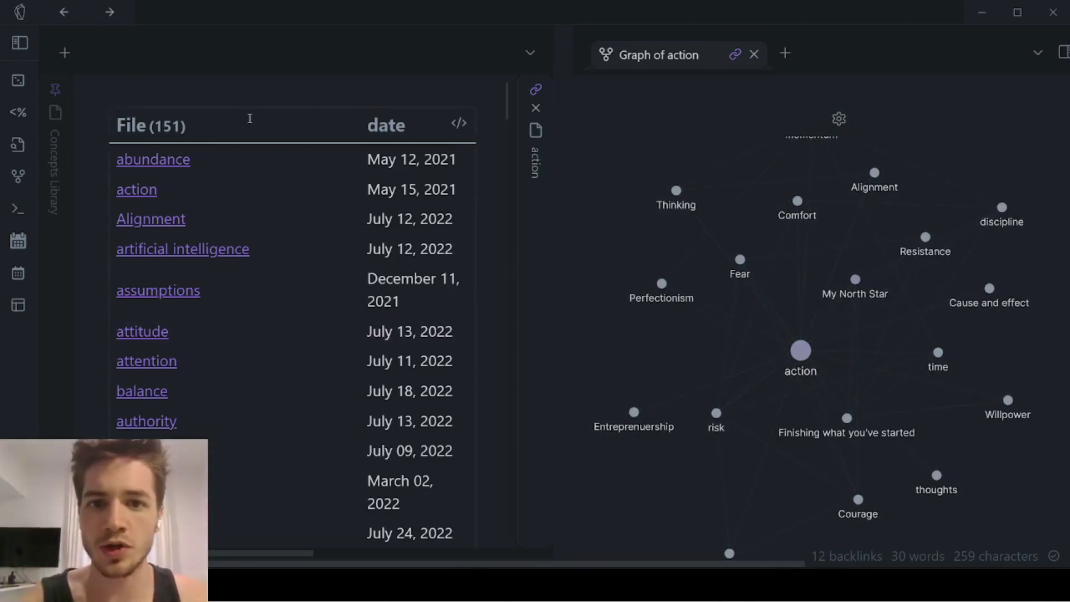
pyautogui.hscroll(5, 462, 145)
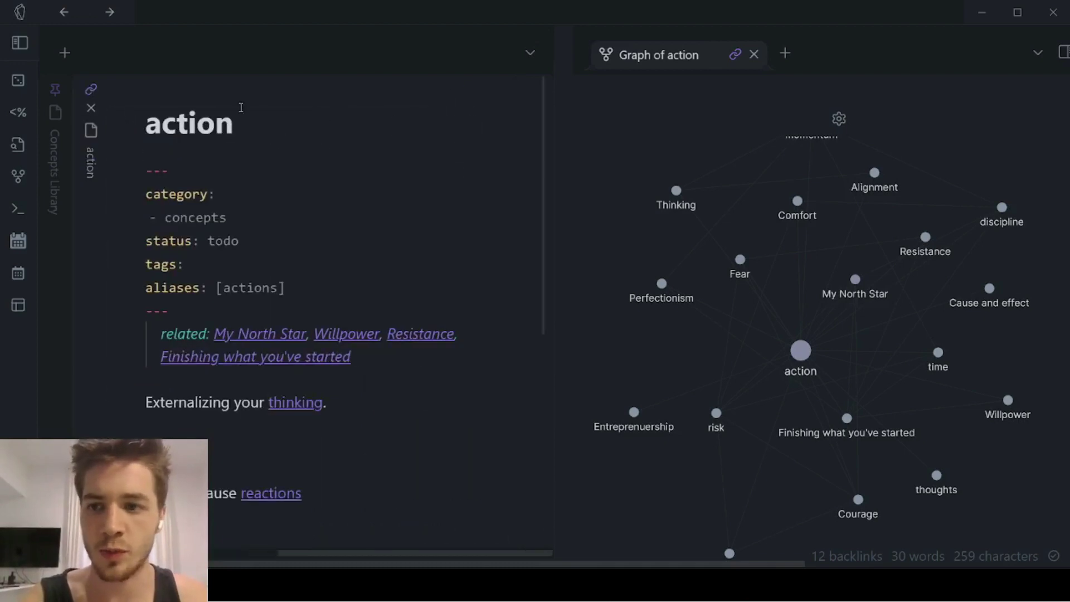
pyautogui.scroll(-5, 455, 256)
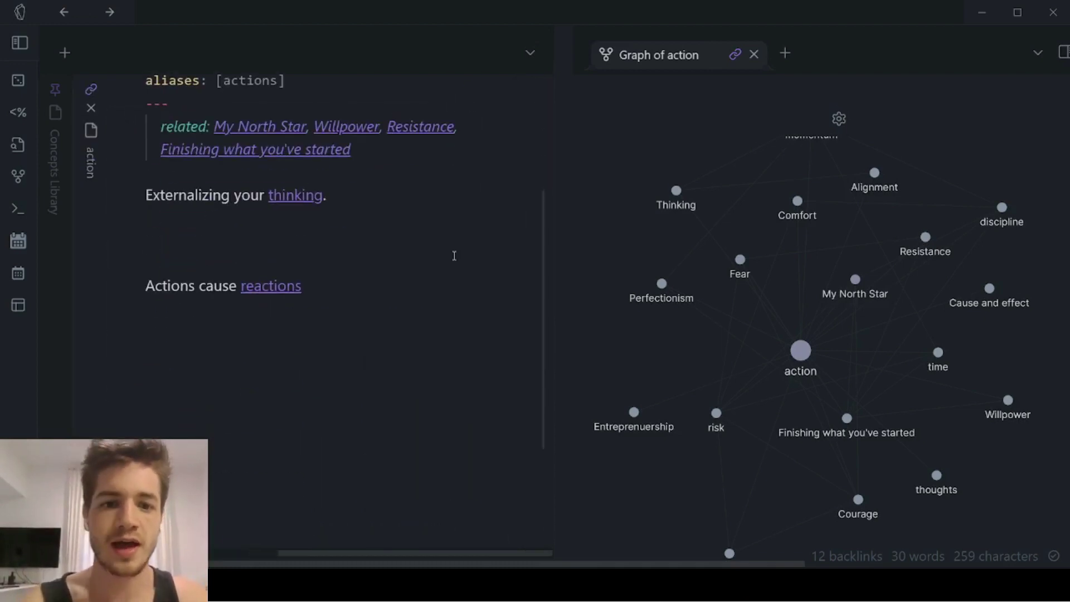
pyautogui.scroll(3, 456, 256)
pyautogui.scroll(2, 455, 255)
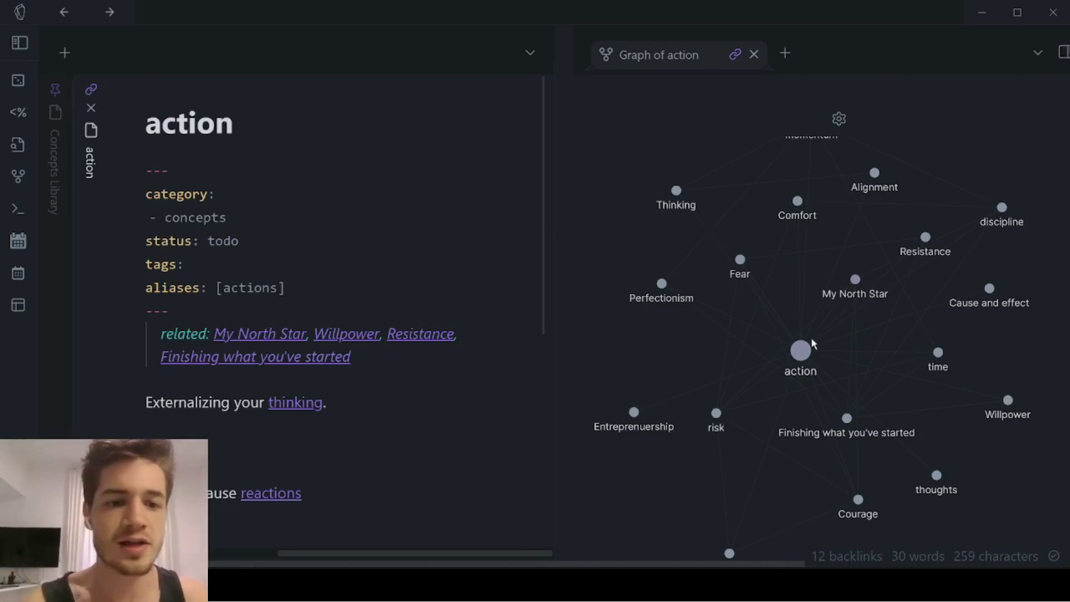
pyautogui.moveTo(801, 352); pyautogui.dragTo(810, 301)
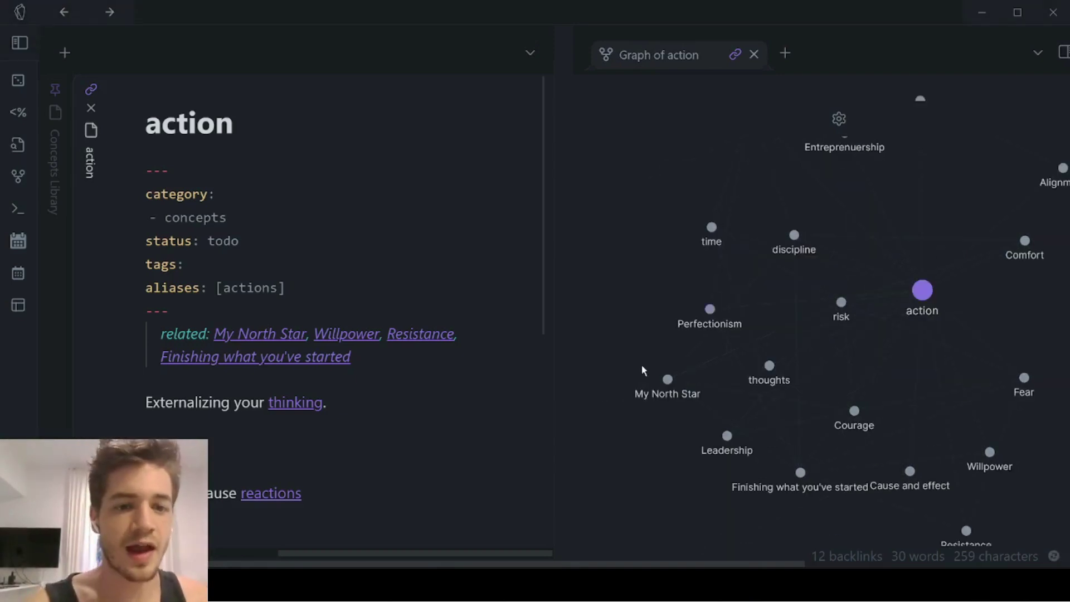
# Open the Perfectionism note from its node in the local graph and read through its text
pyautogui.click(710, 310)
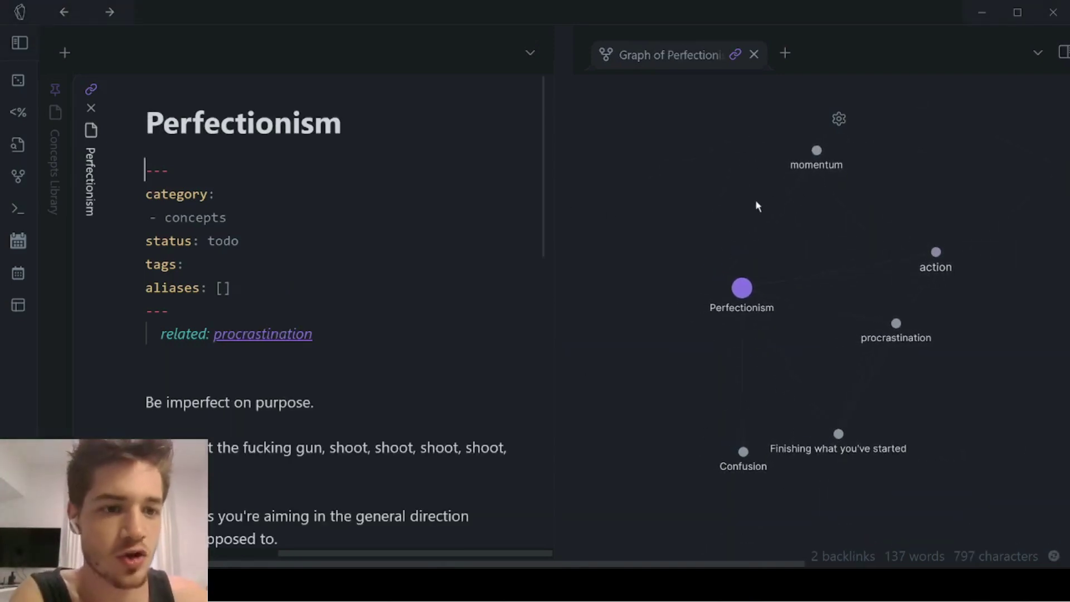
pyautogui.moveTo(744, 296); pyautogui.dragTo(673, 200)
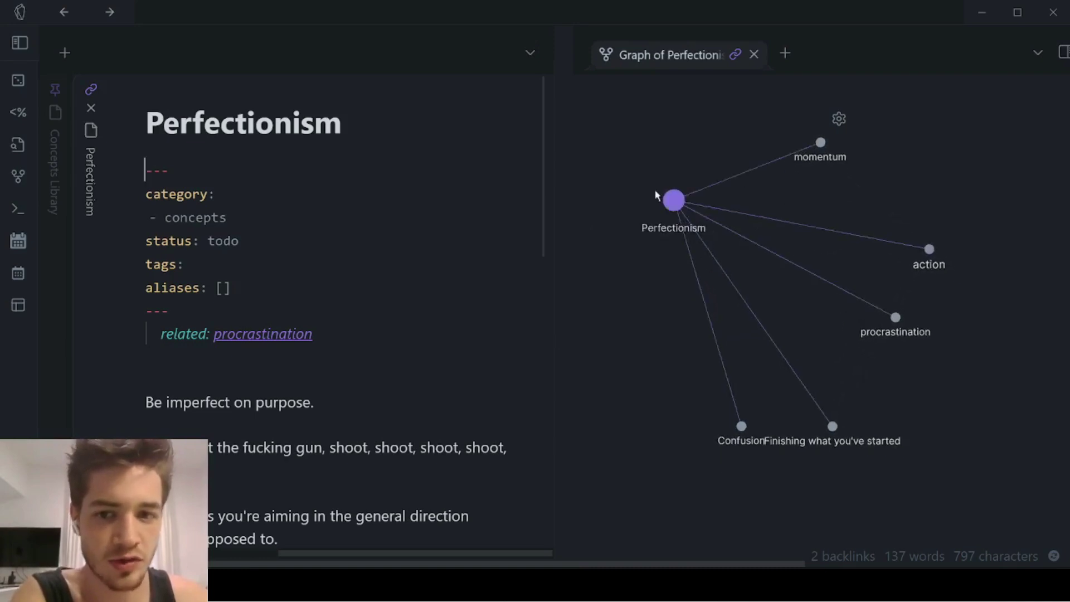
pyautogui.scroll(-5, 415, 391)
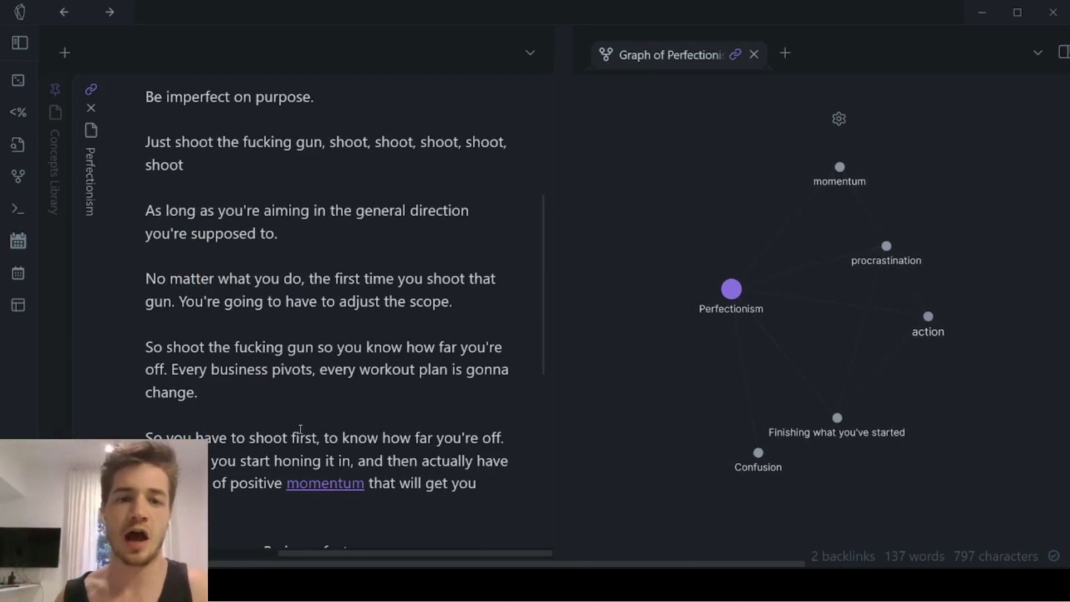
pyautogui.scroll(5, 380, 312)
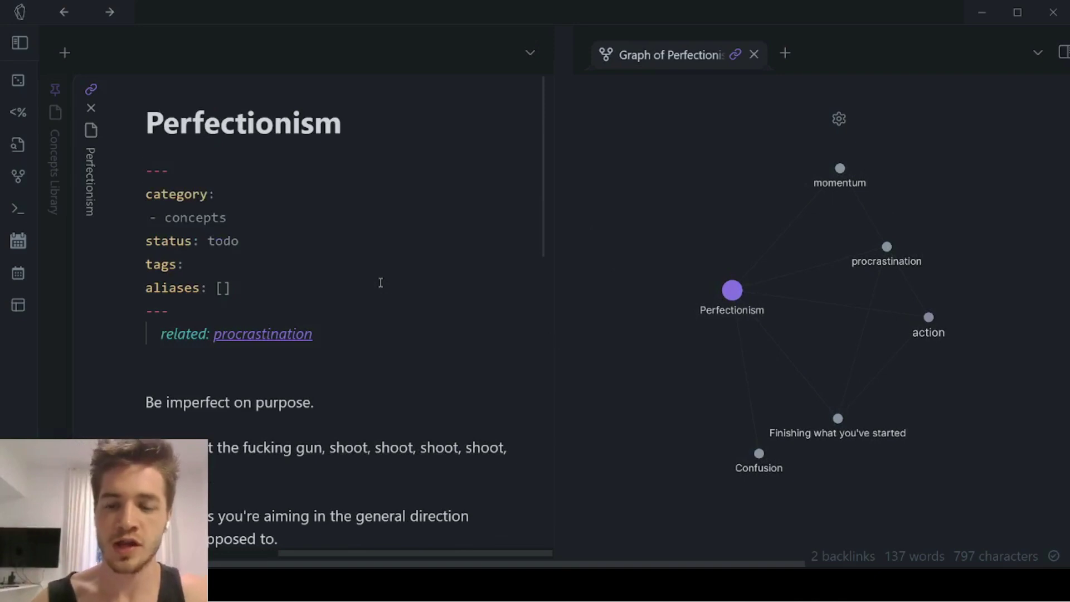
pyautogui.scroll(-7, 382, 280)
pyautogui.scroll(7, 380, 224)
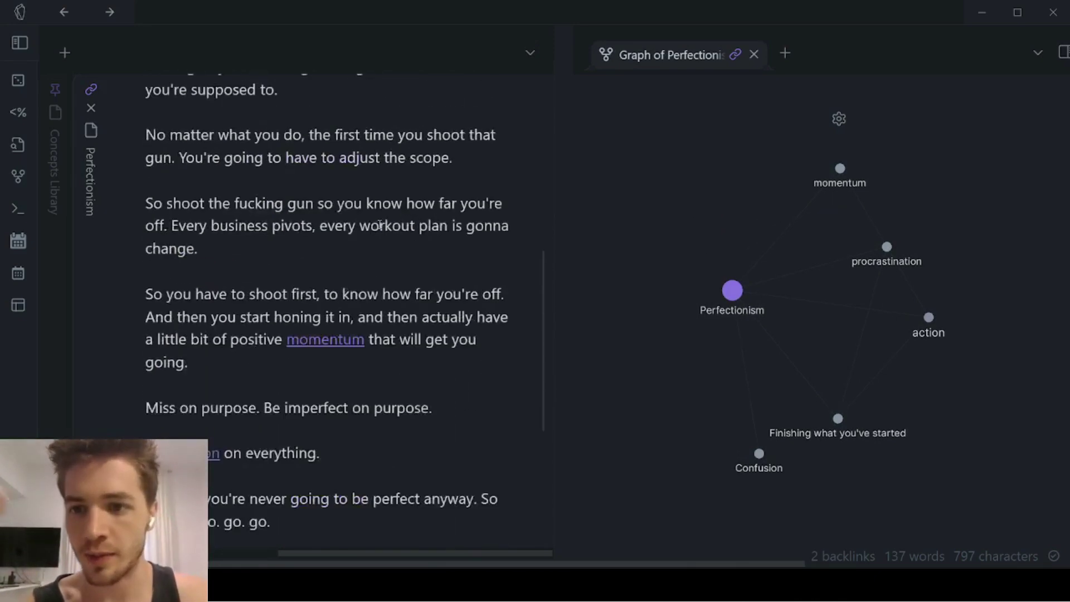
pyautogui.scroll(-4, 379, 224)
pyautogui.moveTo(208, 229); pyautogui.dragTo(356, 410)
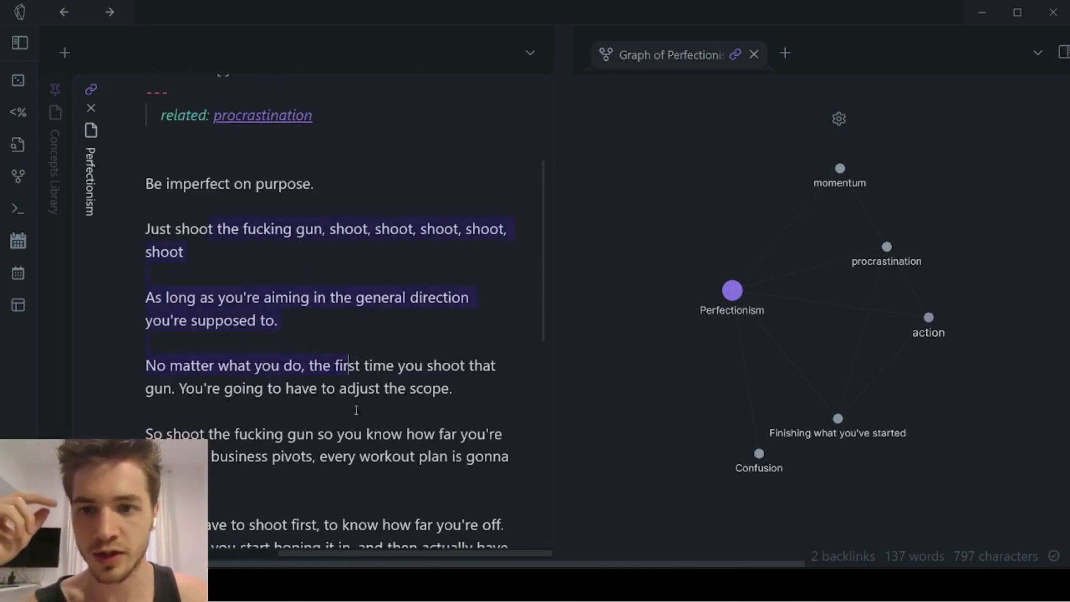
pyautogui.scroll(-6, 385, 443)
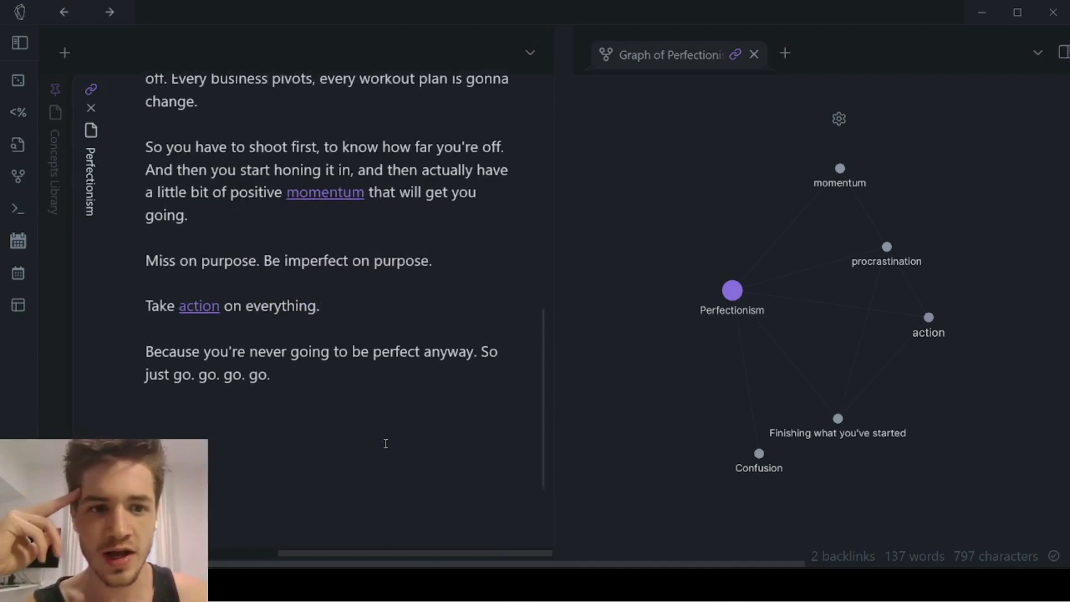
# Follow the local graph's nodes from procrastination through Doubt to the certainty note, and reposition the certainty node
pyautogui.click(894, 248)
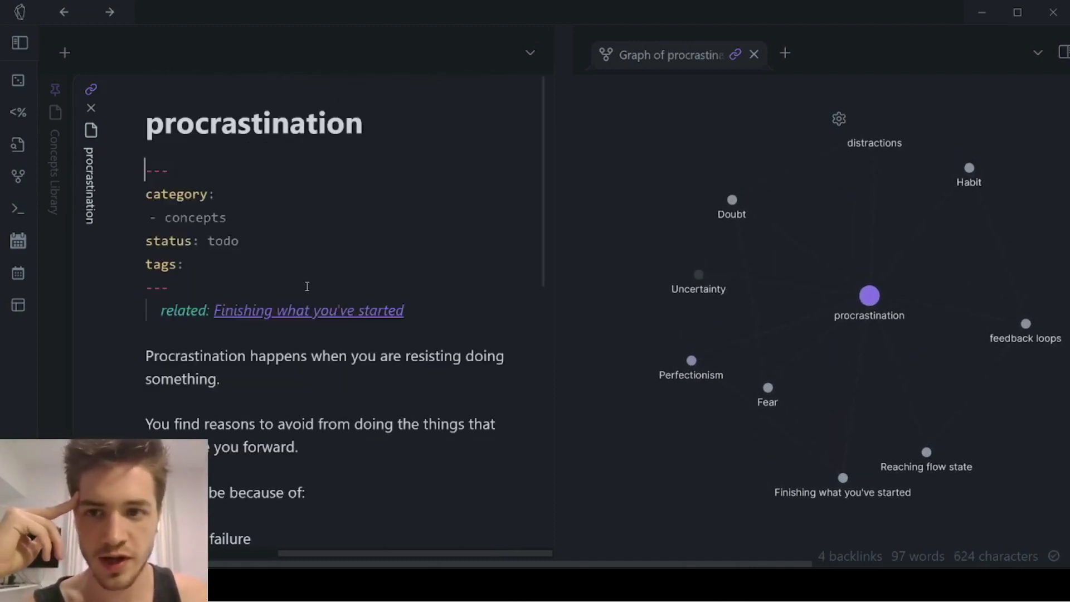
pyautogui.scroll(-8, 416, 232)
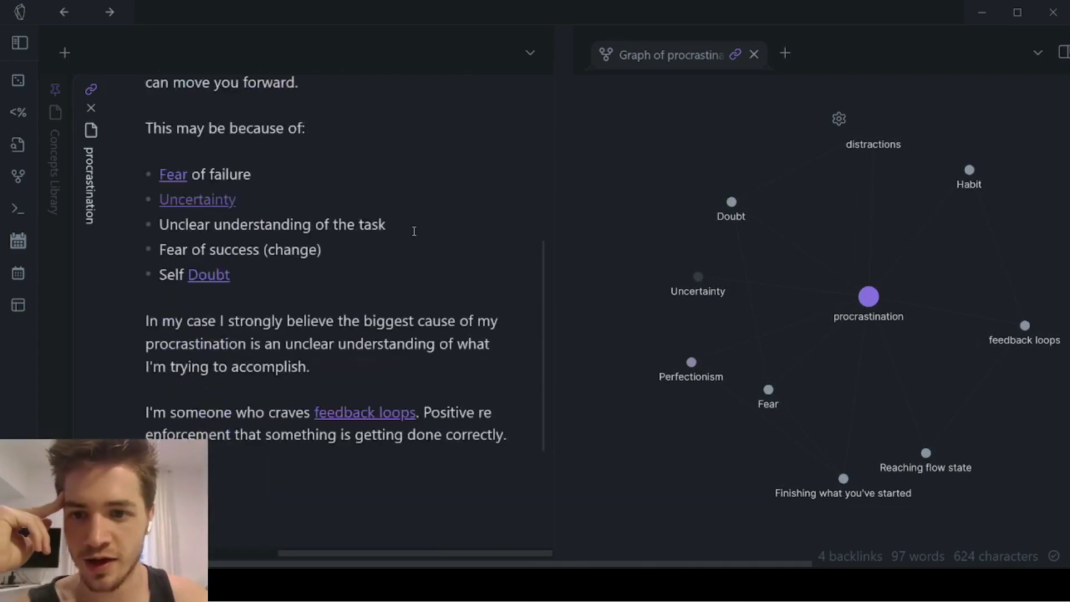
pyautogui.click(731, 204)
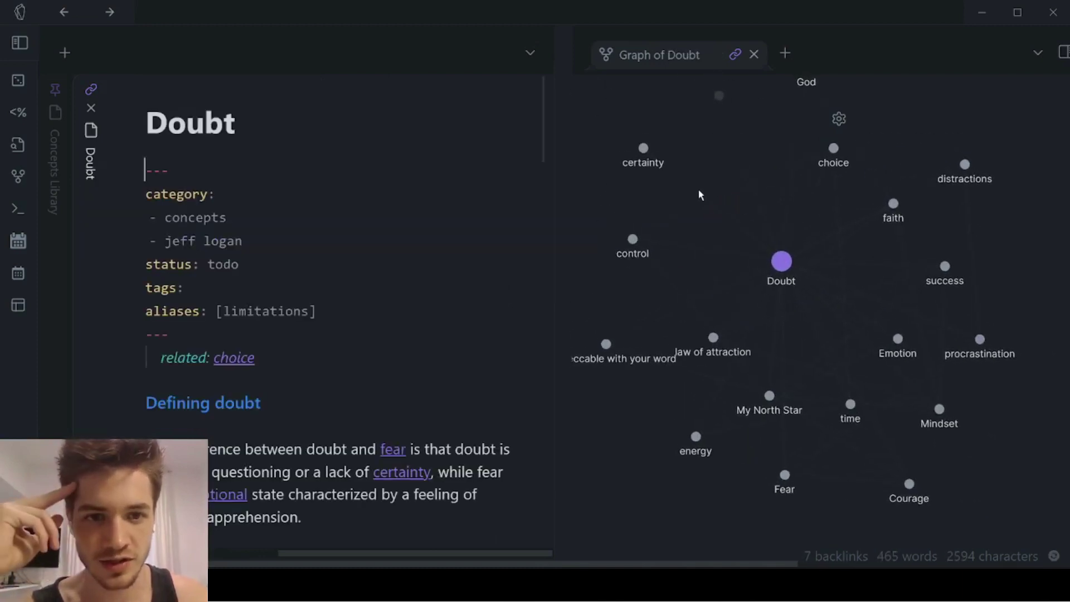
pyautogui.click(647, 151)
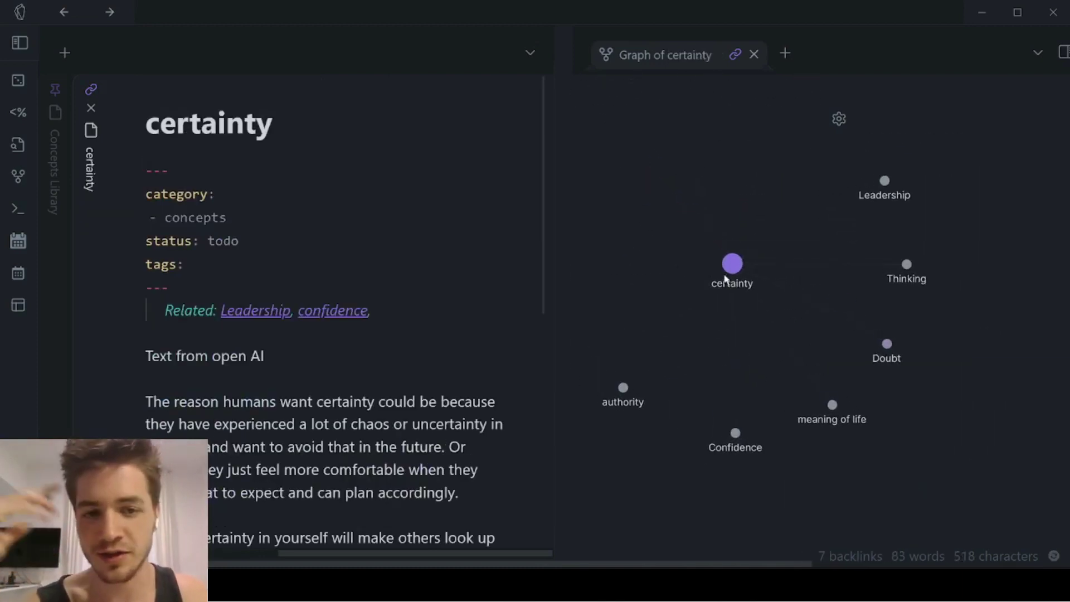
pyautogui.moveTo(747, 279); pyautogui.dragTo(781, 321)
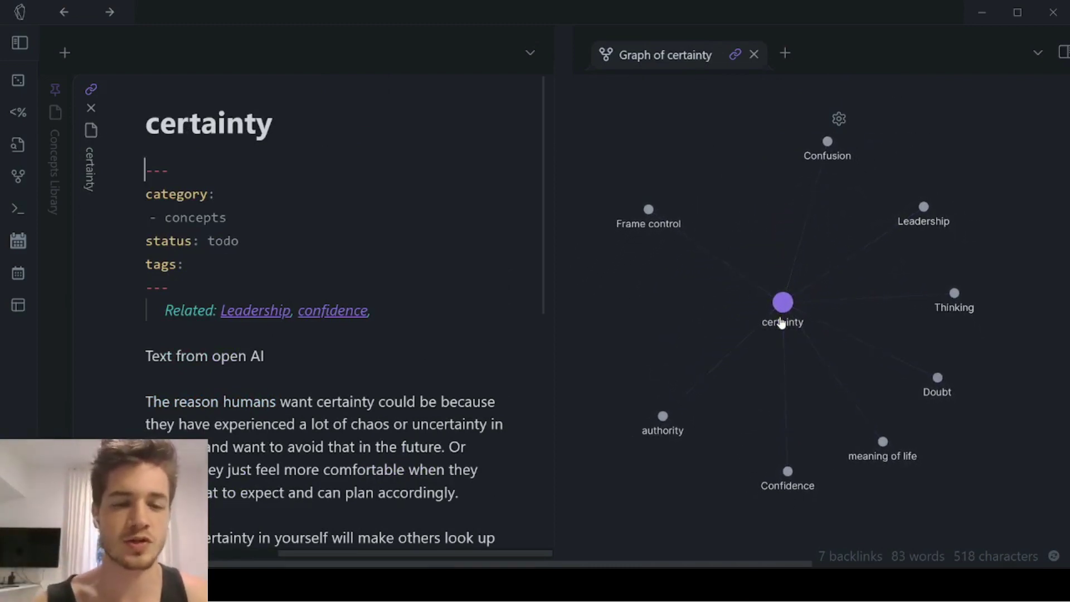